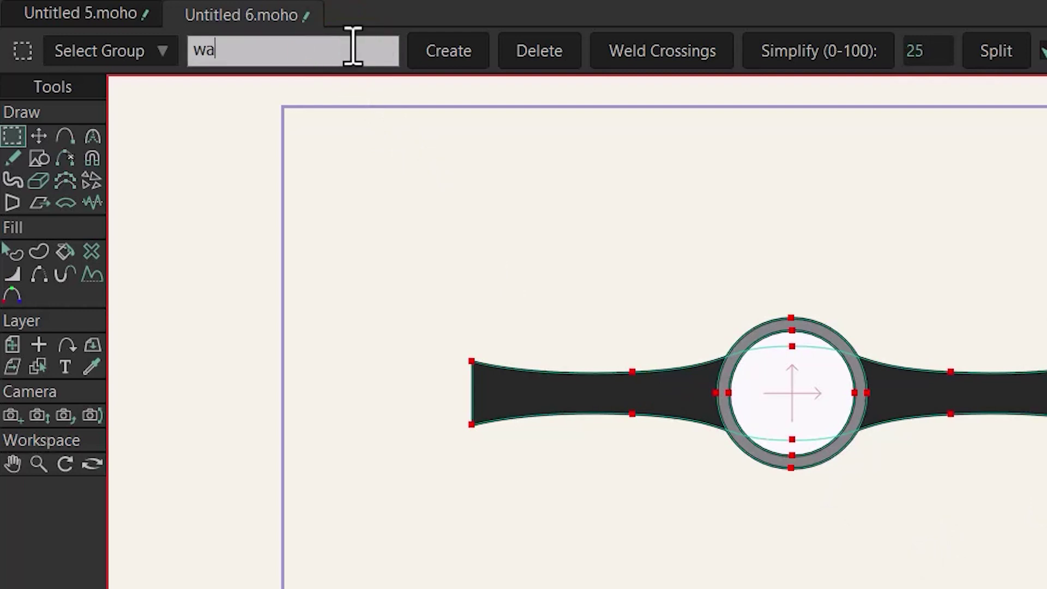
Step: Save the selected watch points as a group named "watch" and move the whole watch sideways, clear of the canvas centre
type("watch")
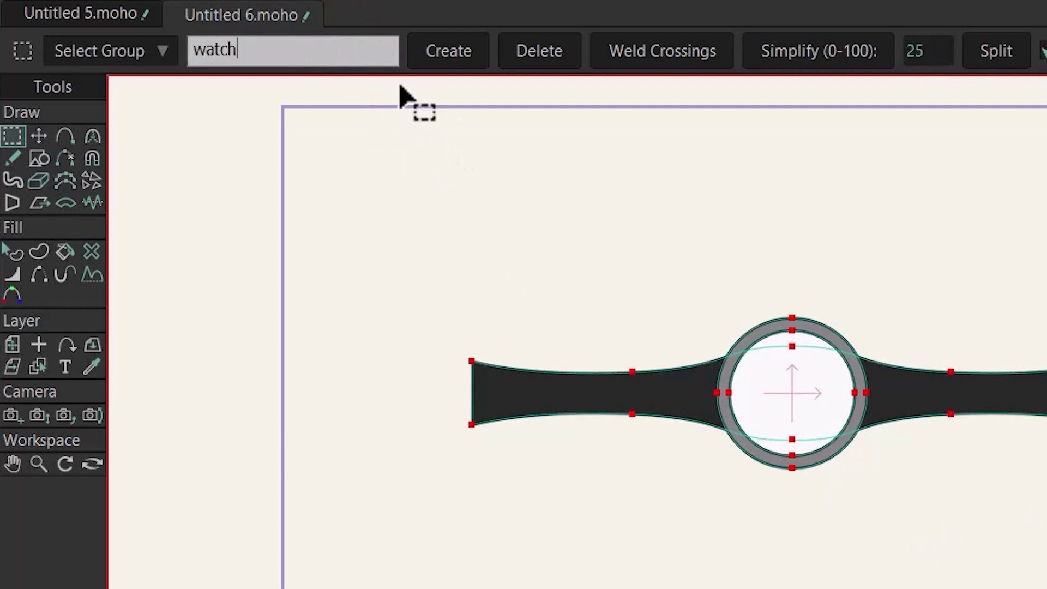
left_click(452, 62)
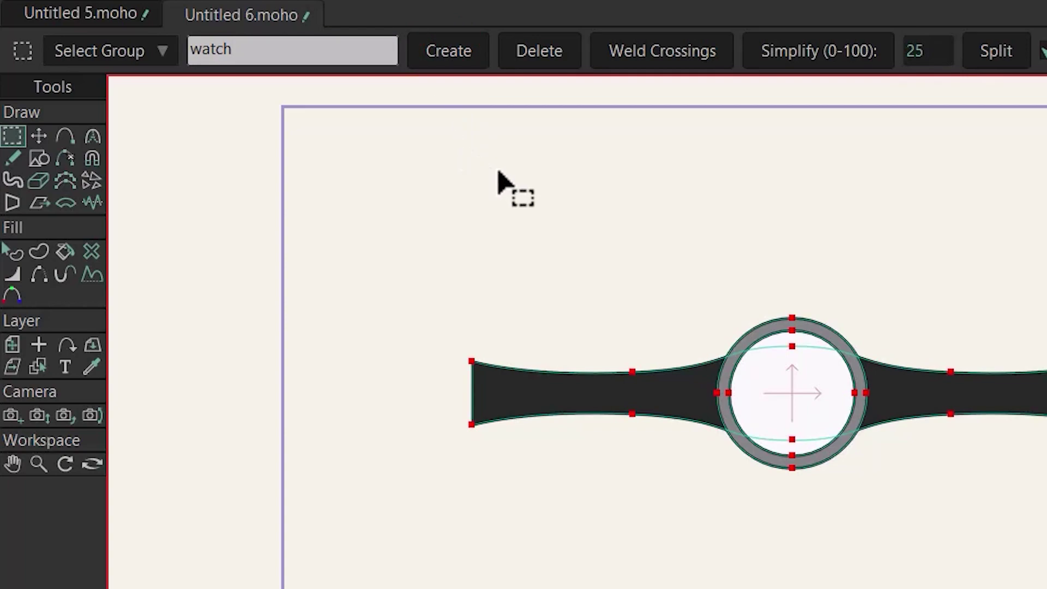
key("t")
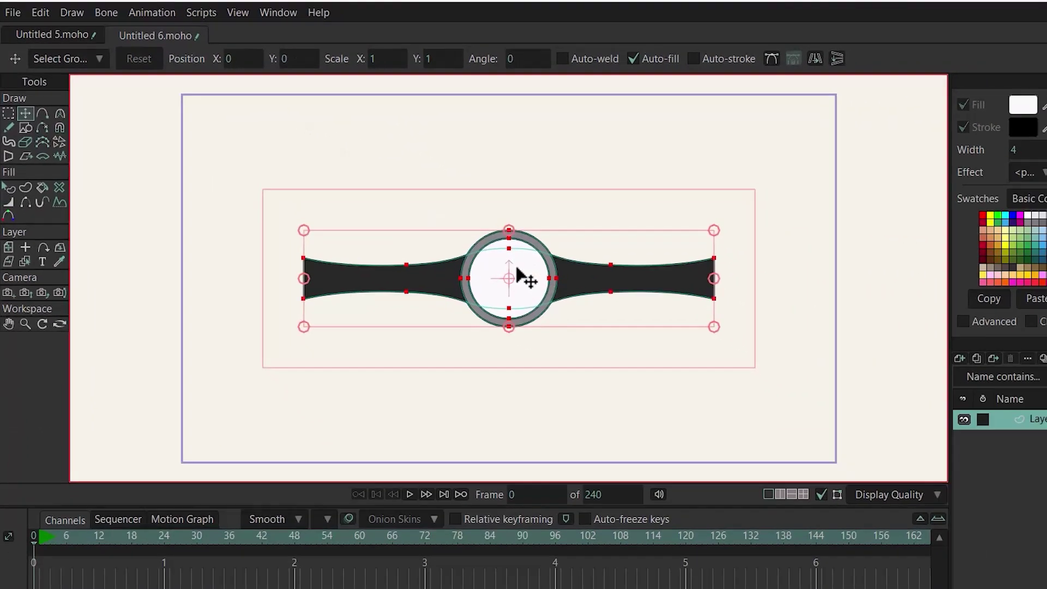
left_click_drag(522, 277, 955, 278)
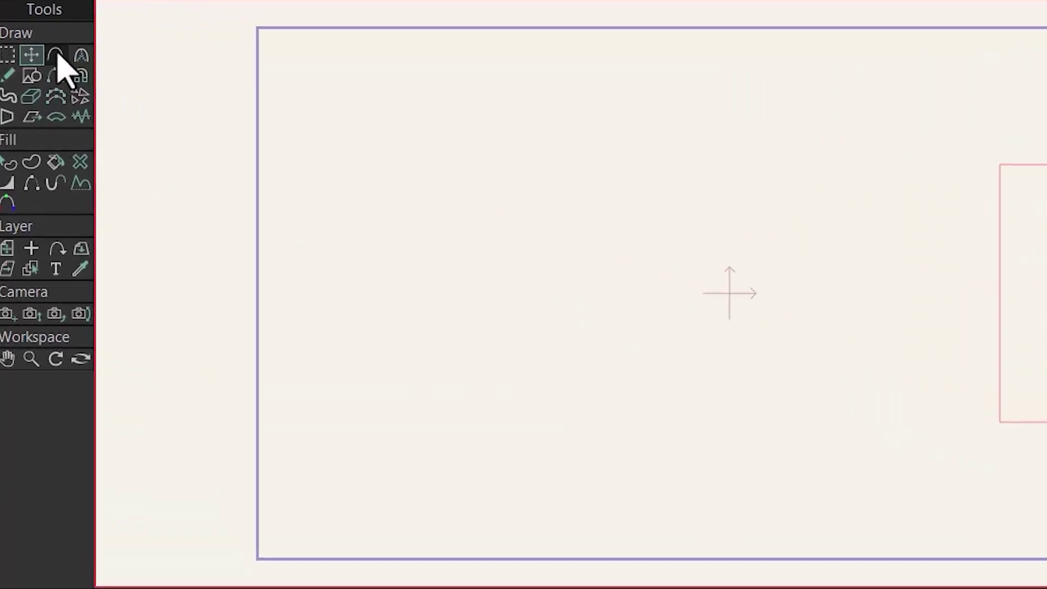
Step: Draw a straight vertical line through the canvas origin and select both of its points
left_click(35, 105)
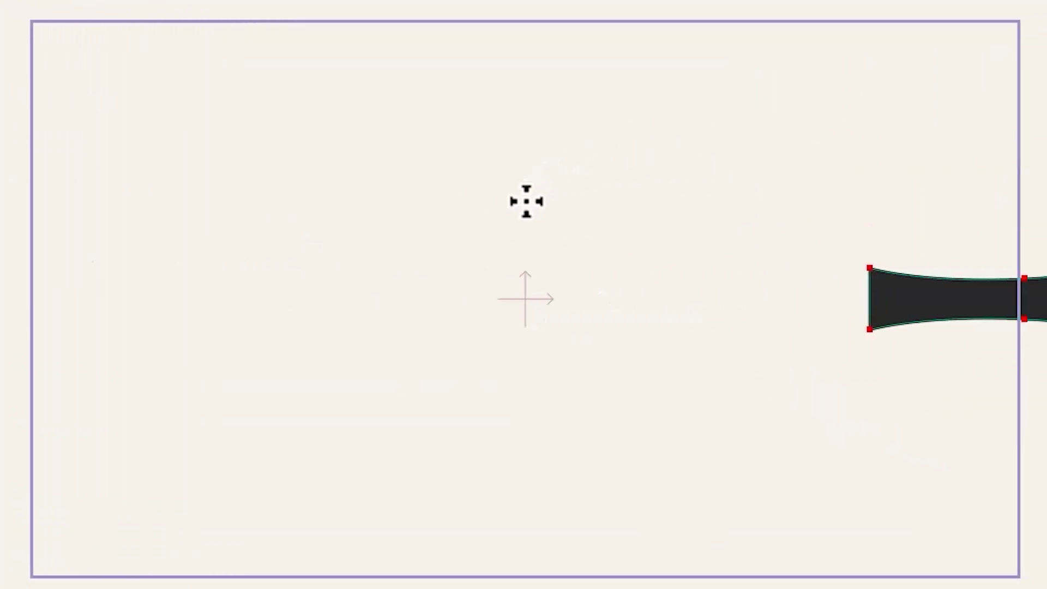
left_click_drag(525, 202, 537, 402)
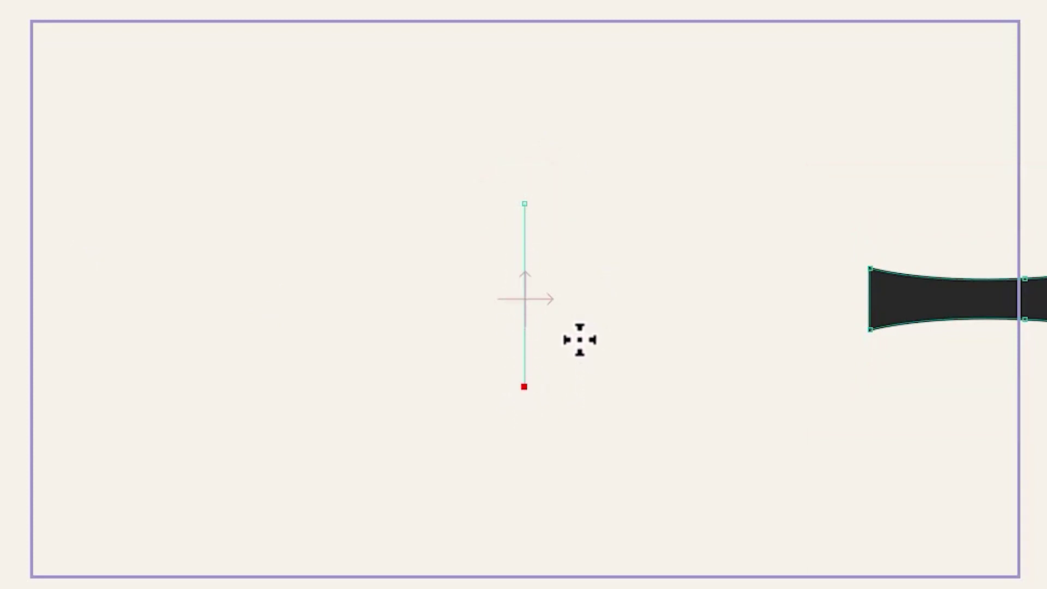
mouse_move(596, 171)
left_mouse_down()
mouse_move(477, 413)
mouse_move(648, 394)
mouse_move(597, 171)
left_mouse_up()
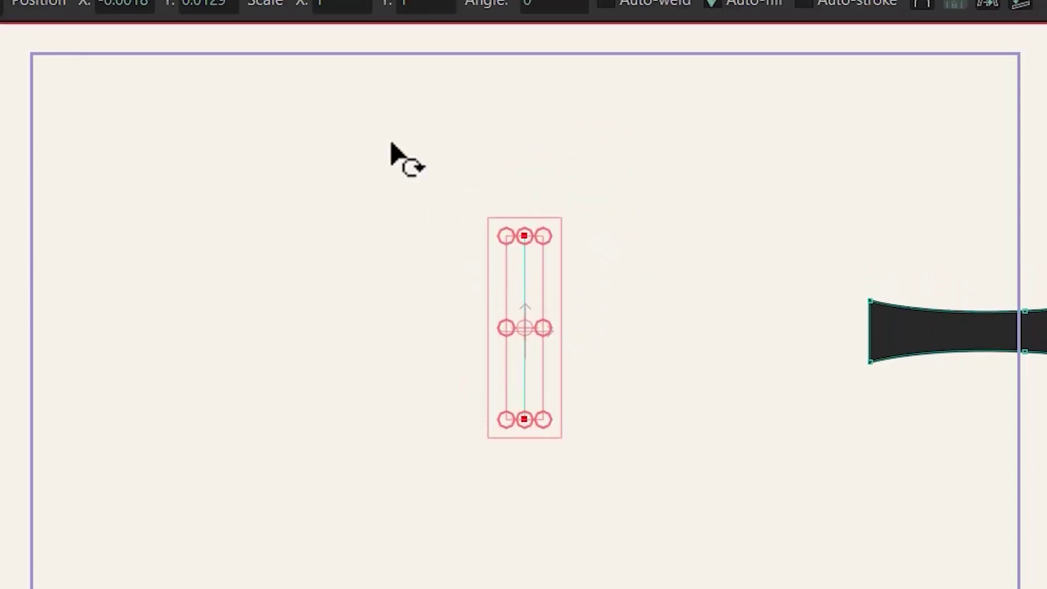
Step: Centre the vertical line exactly on the origin by setting its position to X 0 and Y 0
left_click(193, 34)
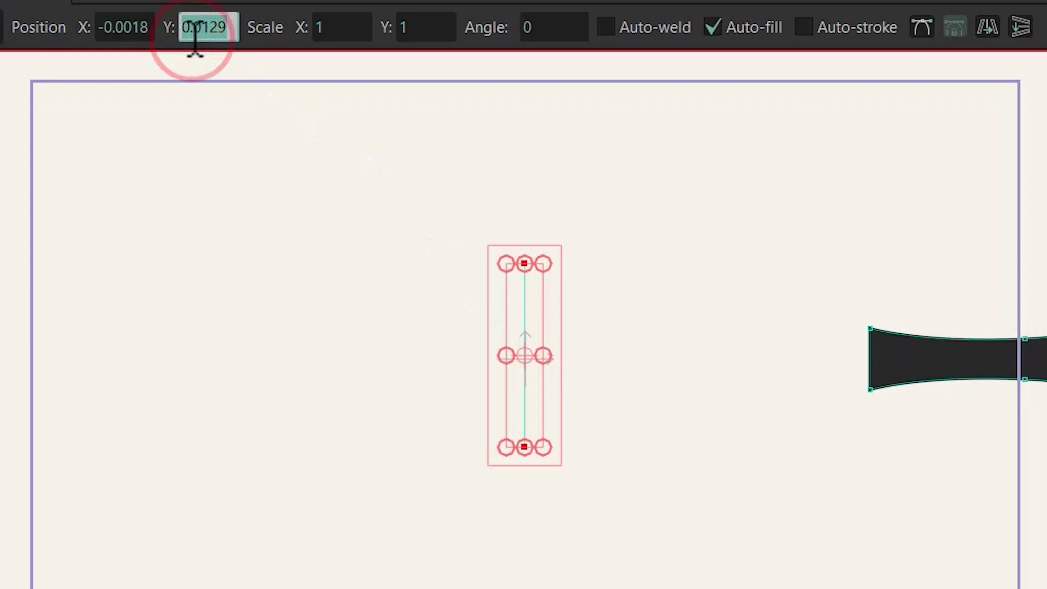
type("0")
key("Return")
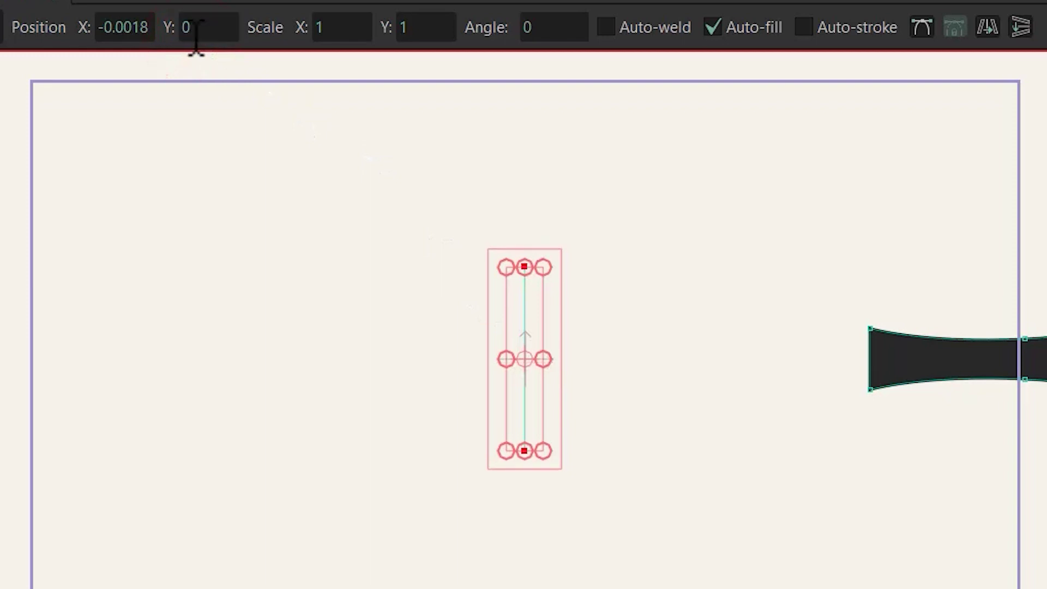
left_click(136, 25)
type("0")
key("Return")
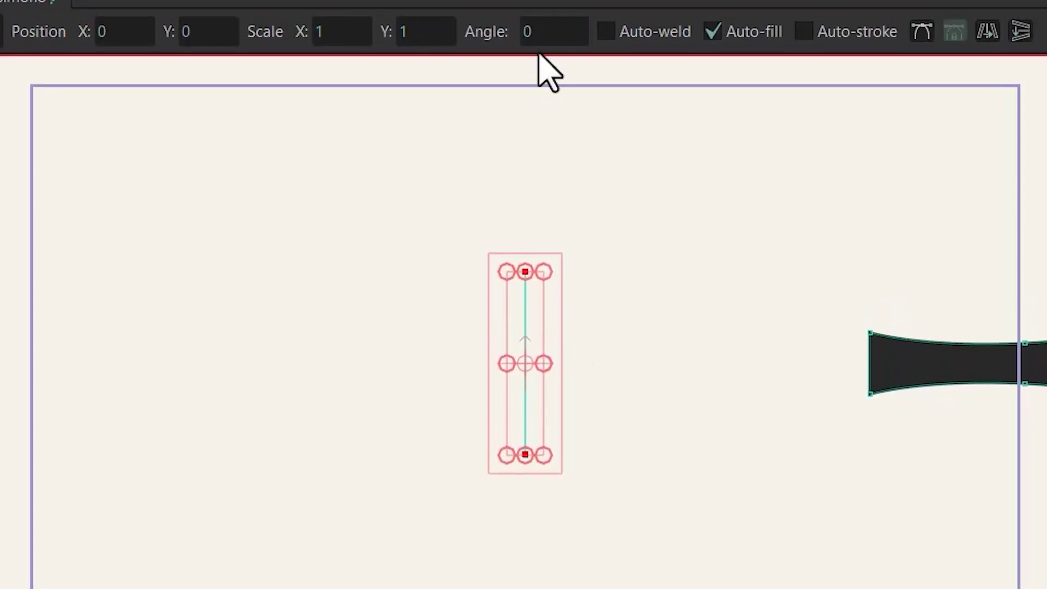
Step: Duplicate the line in place five times, rotating each new copy by a further 30 degrees to form twelve evenly spaced rays
left_click(540, 33)
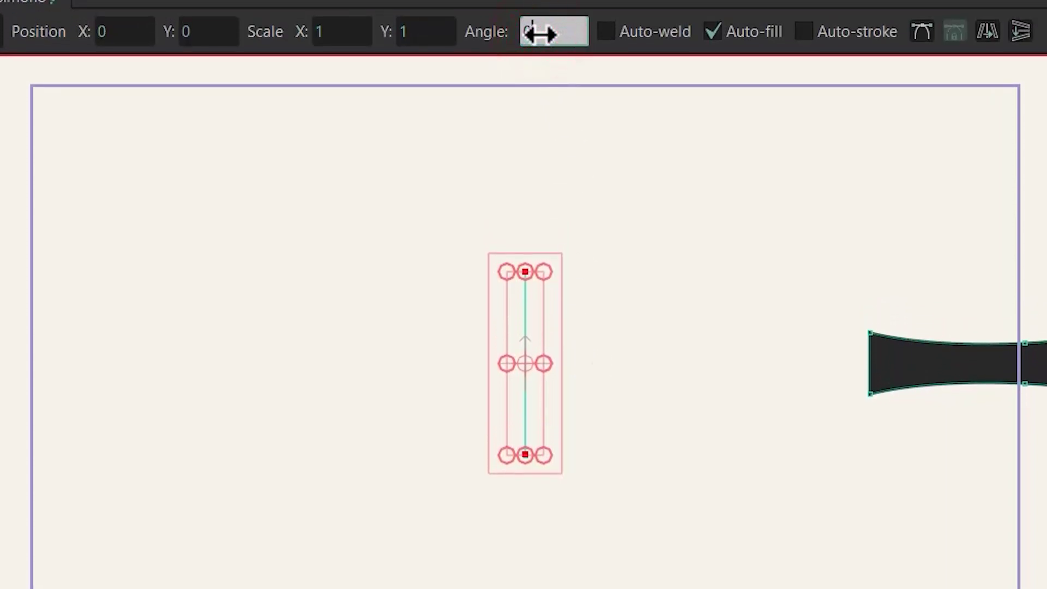
left_click_drag(540, 33, 631, 306)
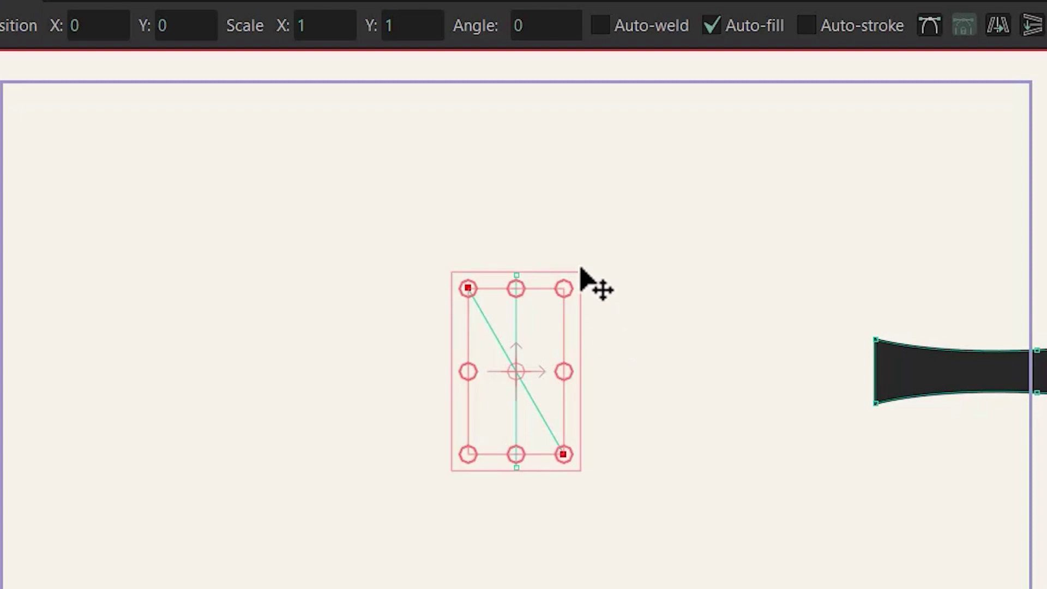
mouse_move(518, 26)
left_mouse_down()
mouse_move(519, 57)
mouse_move(520, 25)
left_mouse_up()
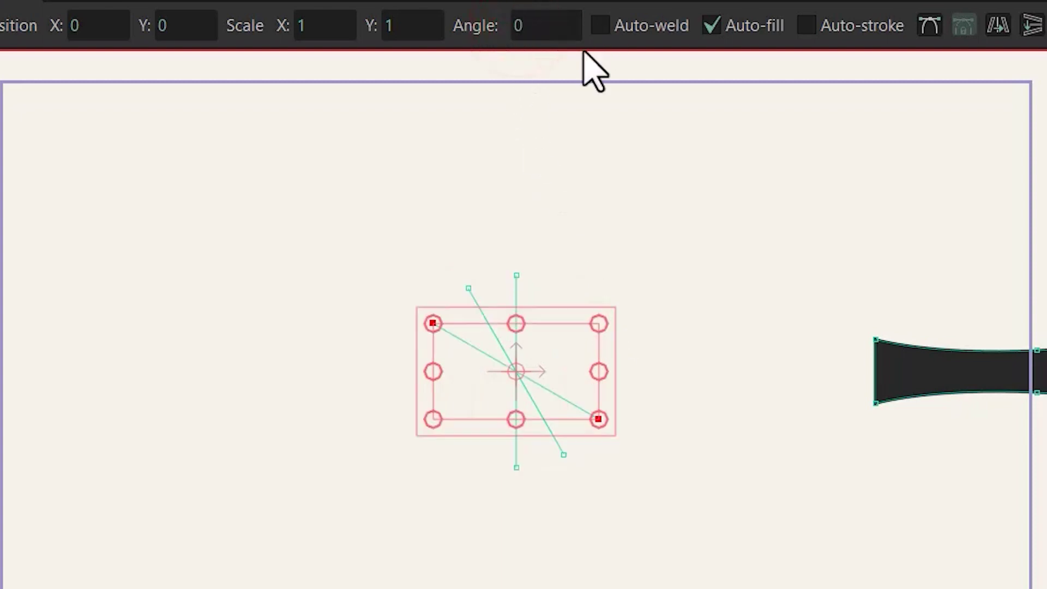
left_click(543, 35)
type("30")
key("Return")
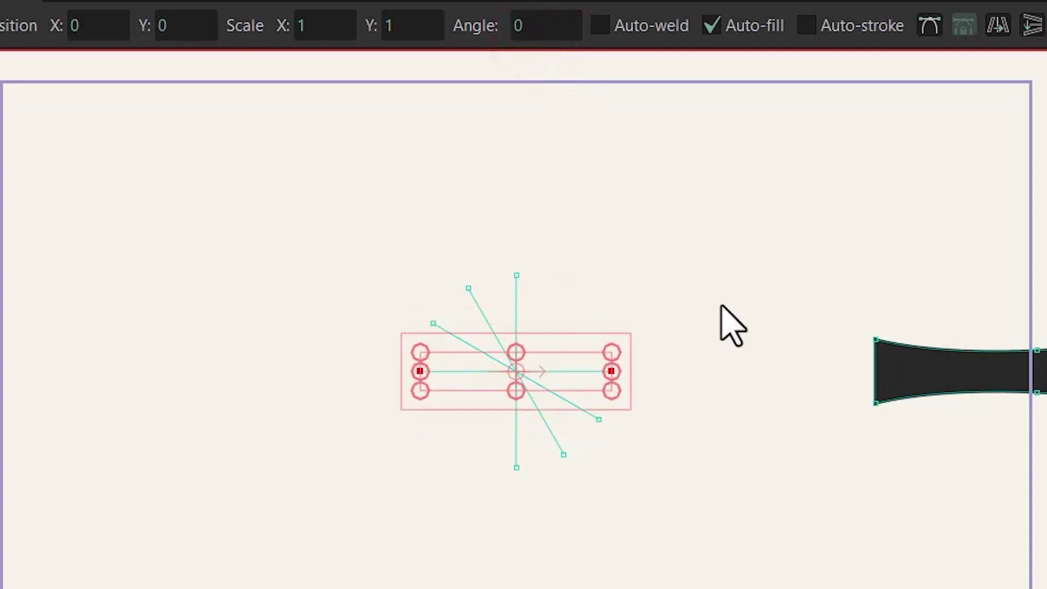
left_click_drag(537, 31, 537, 37)
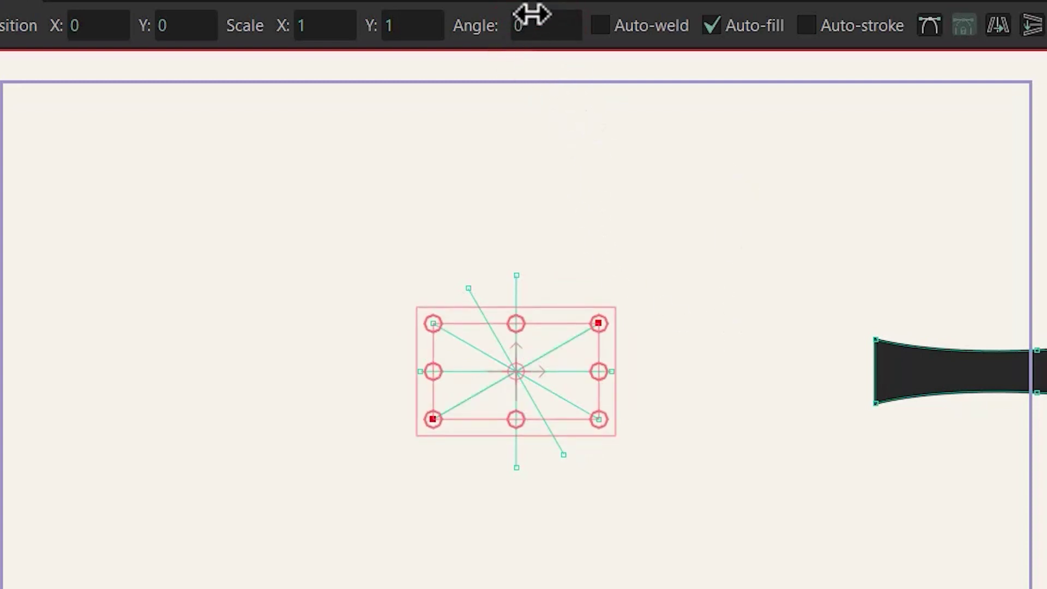
left_click(544, 33)
type("30")
key("Return")
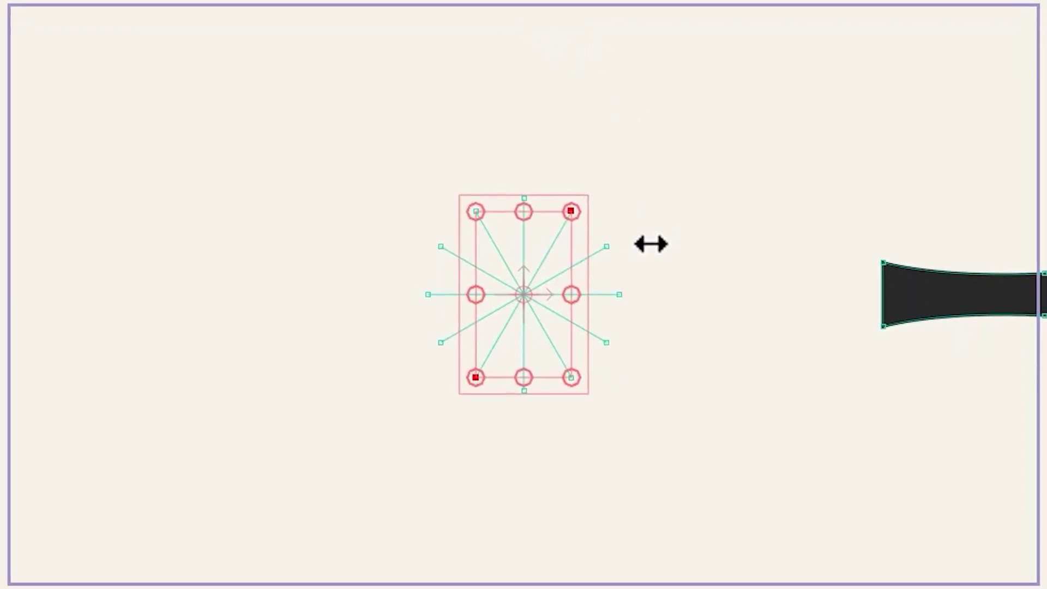
Step: Draw a circle outward from the origin over the rays, keeping it smaller than the ray ends
key("Delete")
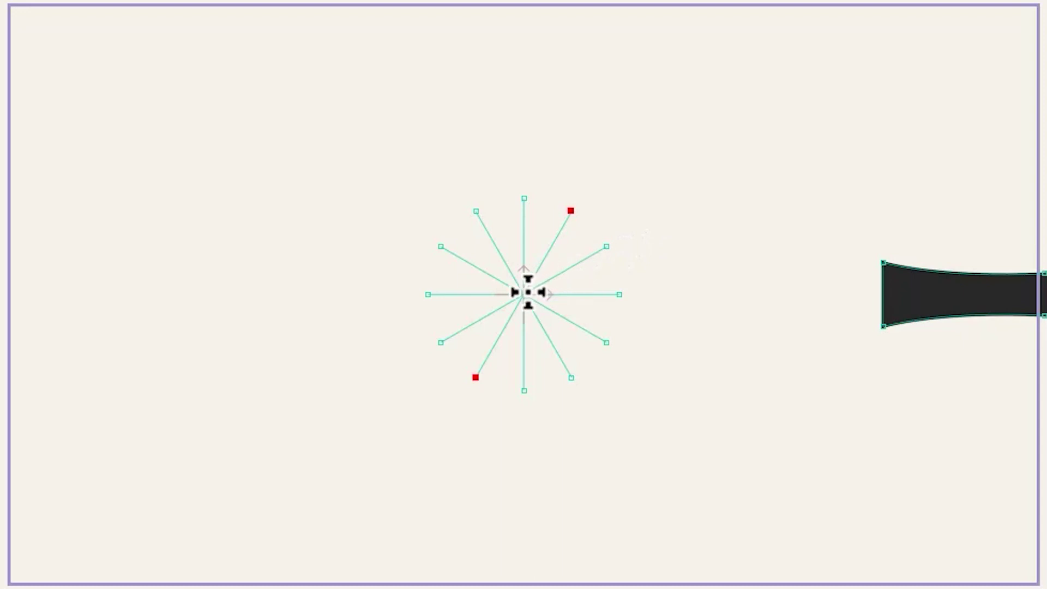
left_click_drag(524, 294, 588, 285)
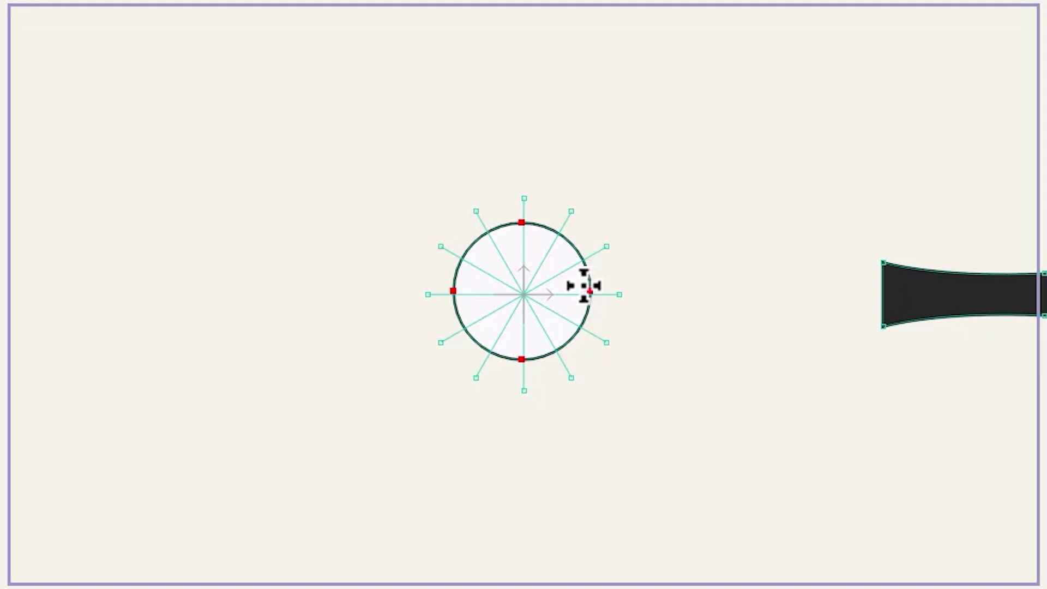
left_click(577, 288)
Step: Set the circle's position to X 0 and Y 0 and enlarge it evenly until it lies just inside the ray ends
left_click(108, 24)
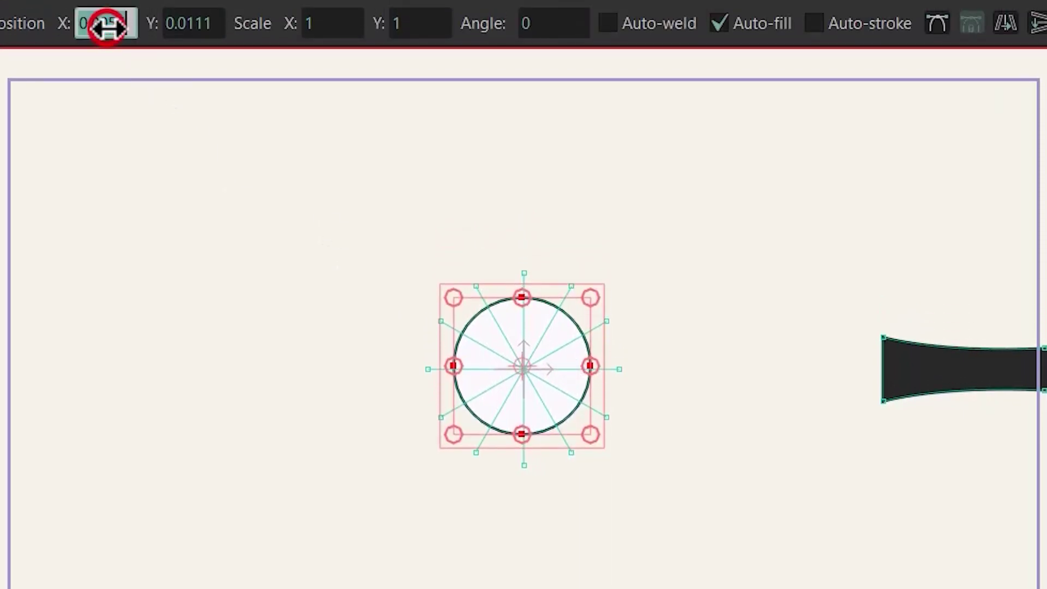
type("0")
key("Return")
left_click(204, 23)
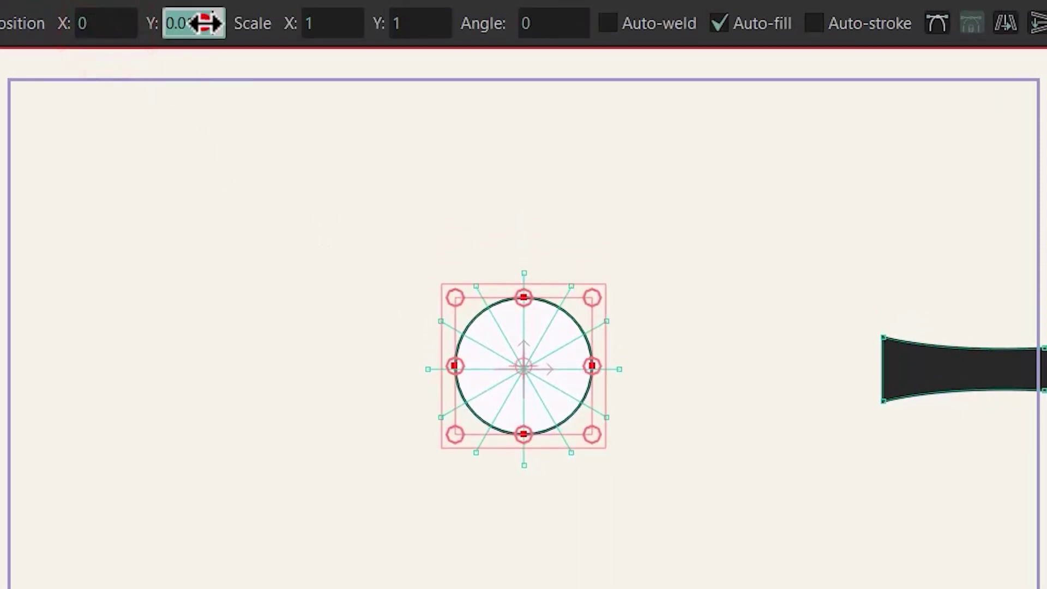
type("0")
key("Return")
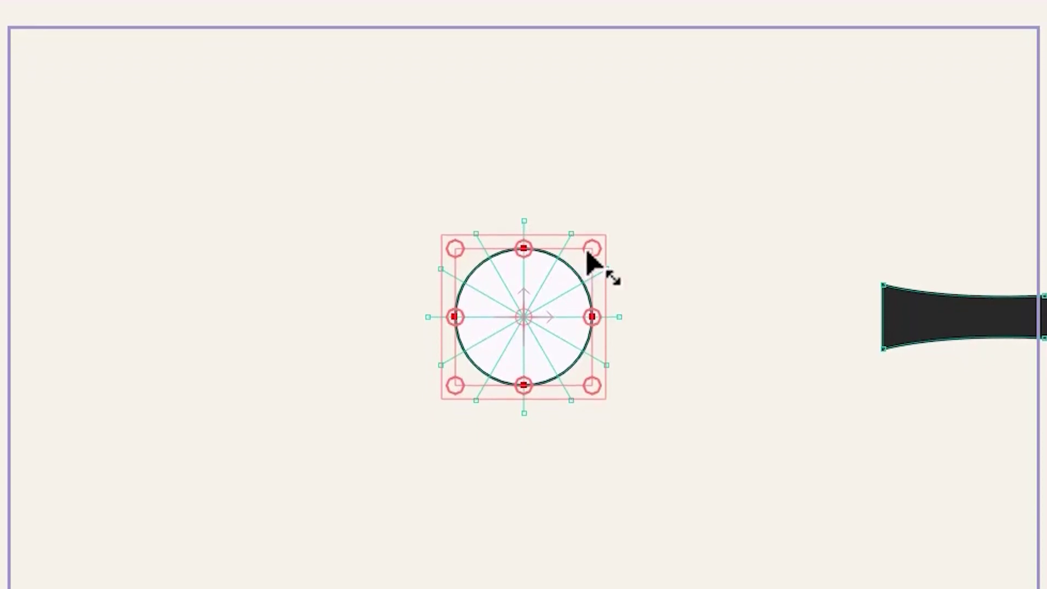
left_click_drag(587, 256, 602, 226)
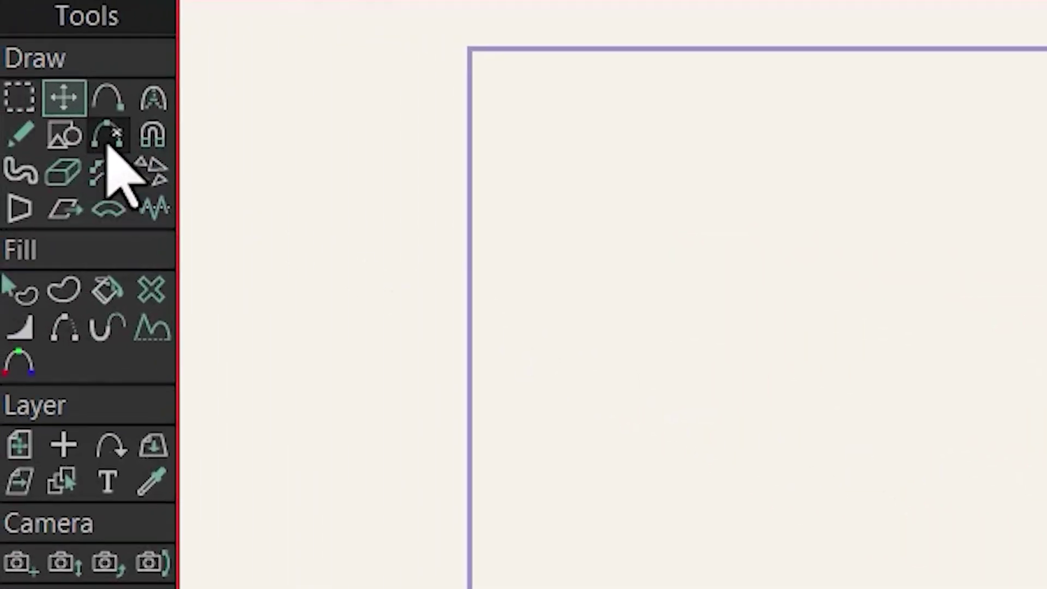
Step: Select all points of the circle and the rays and weld their crossings
left_click(108, 137)
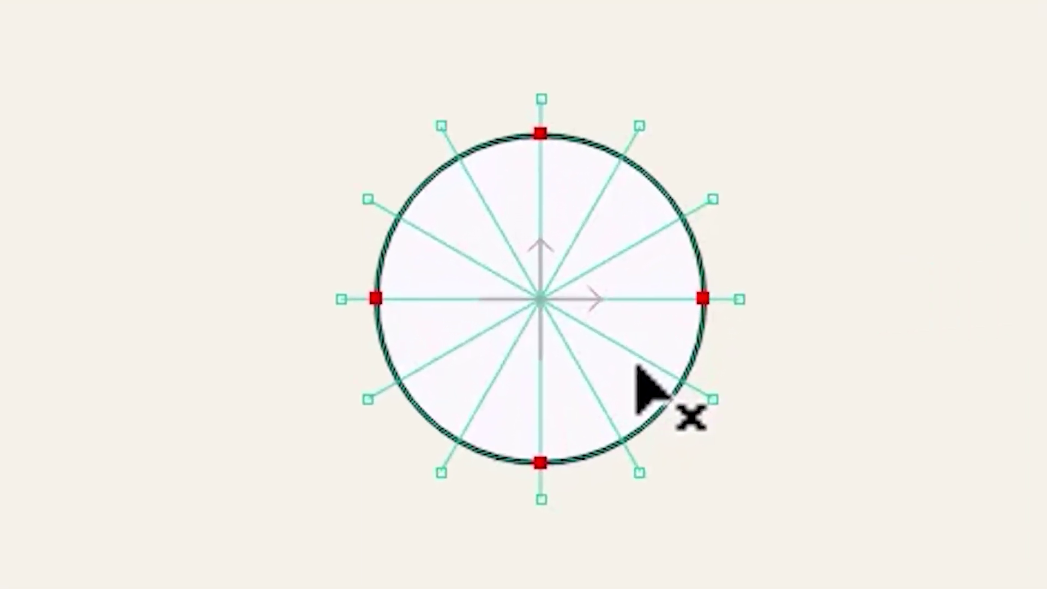
left_click(663, 345)
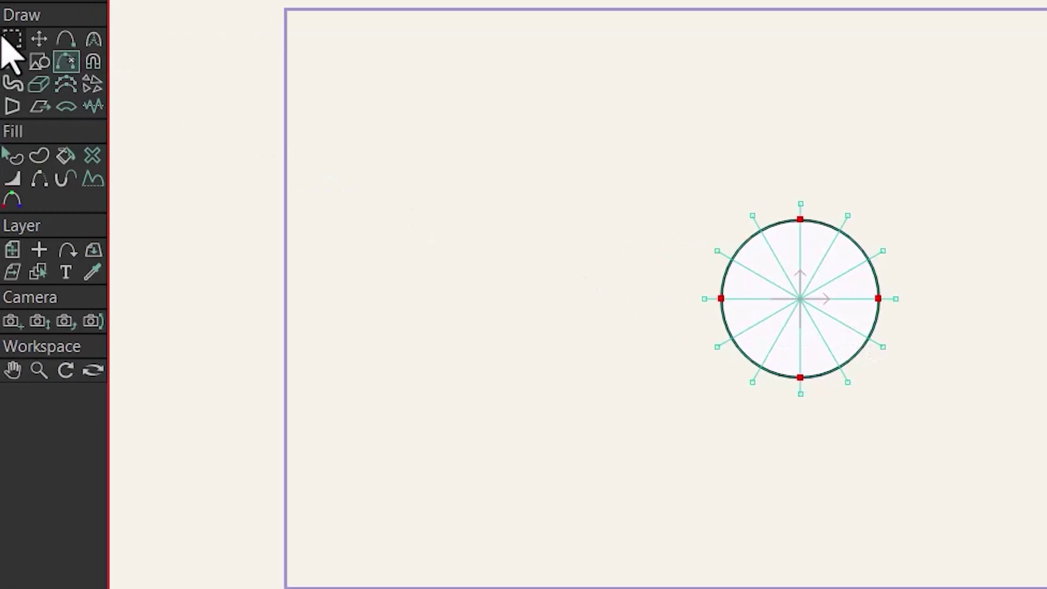
left_click(12, 40)
left_click(918, 390)
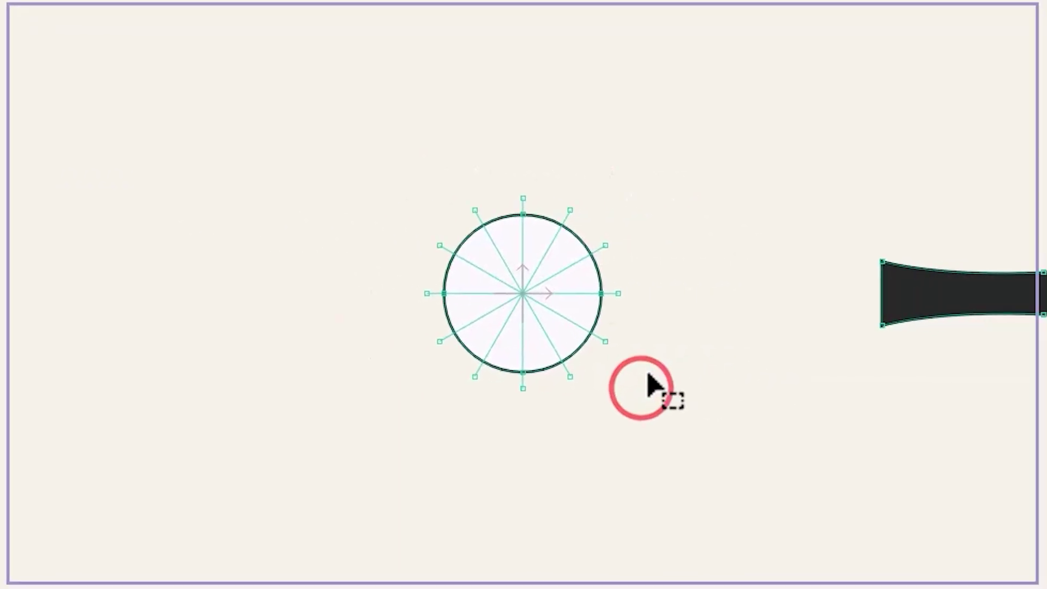
mouse_move(481, 427)
left_mouse_down()
mouse_move(507, 164)
mouse_move(613, 408)
mouse_move(529, 441)
mouse_move(633, 417)
left_mouse_up()
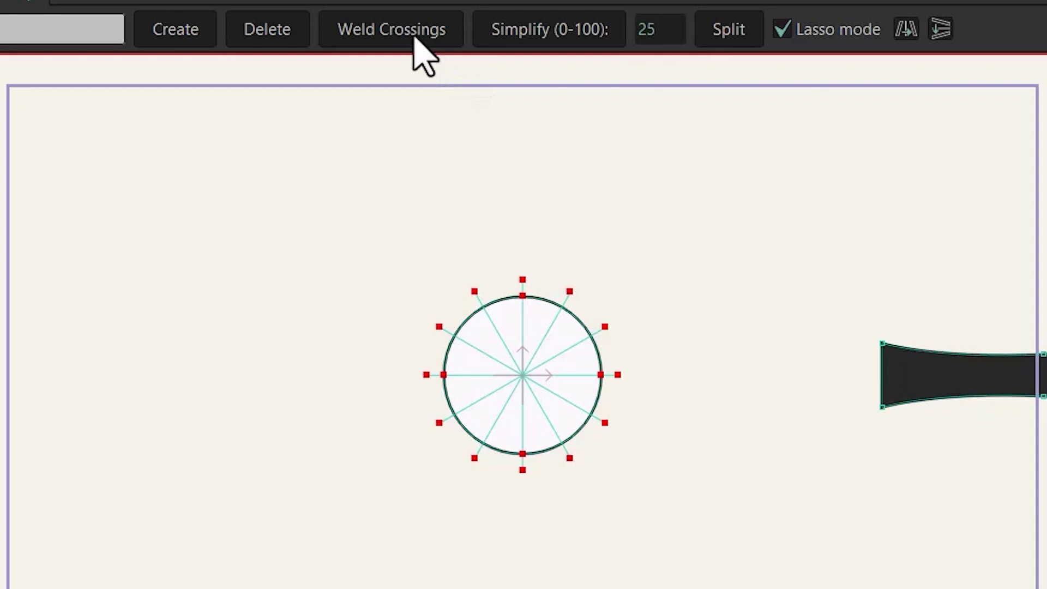
left_click(414, 31)
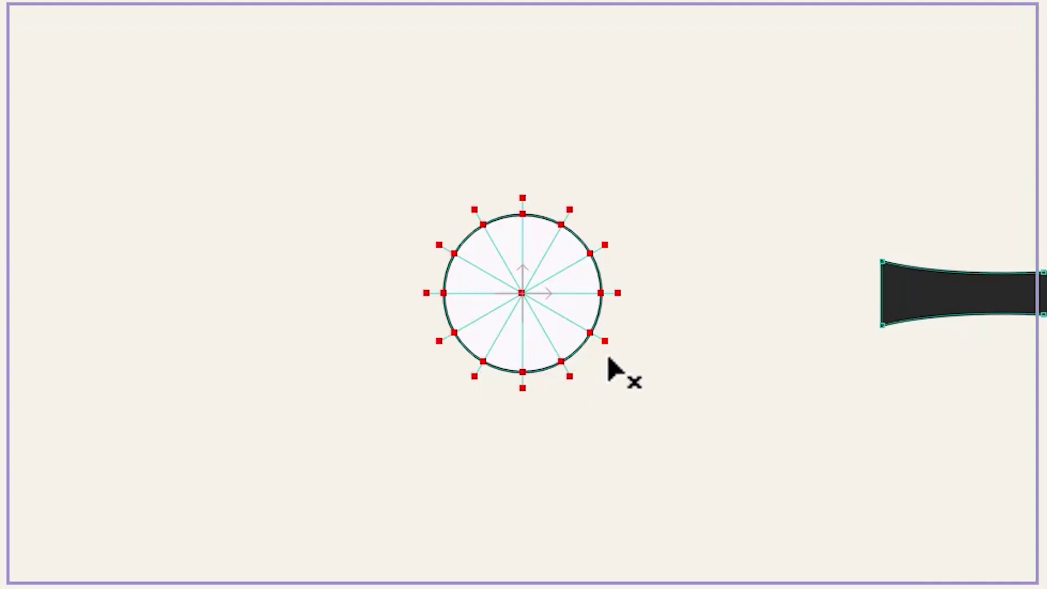
Step: Delete the inner ray segments and all of the circle's arcs, keeping only the twelve short outer tick marks
left_click(565, 297)
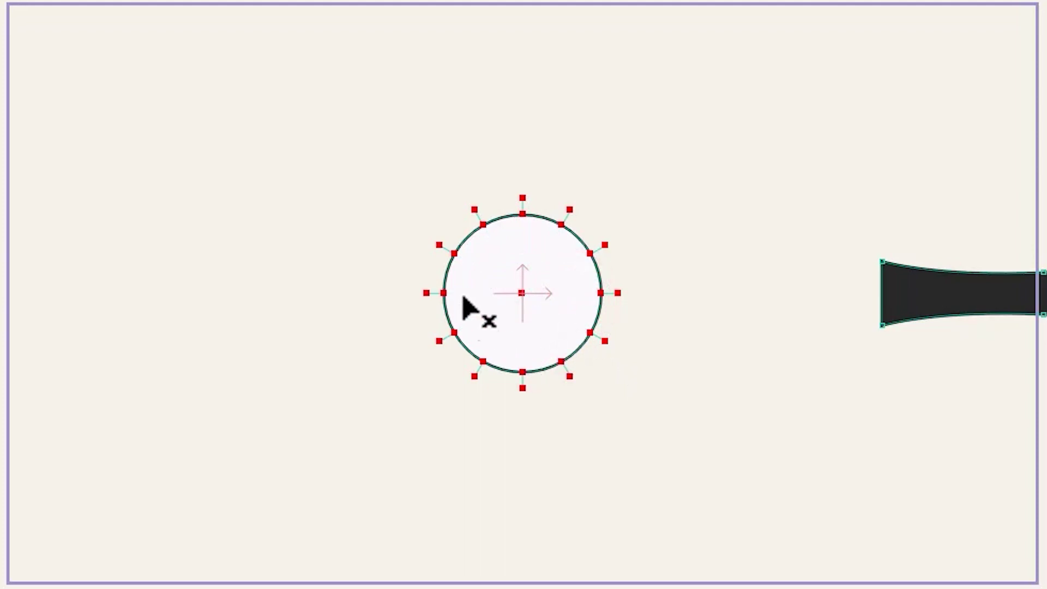
left_click(493, 209)
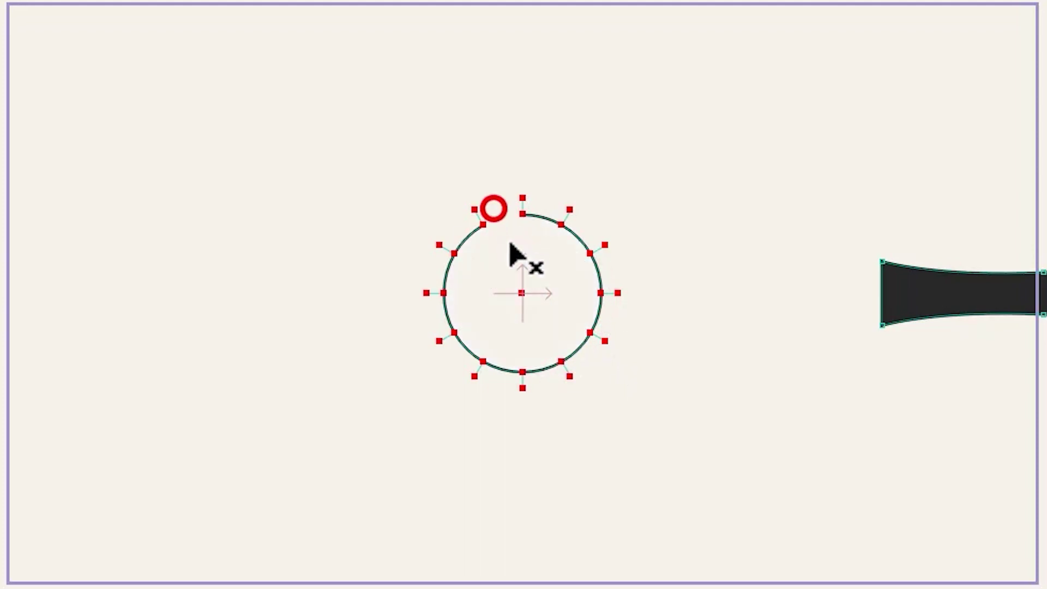
left_click(549, 212)
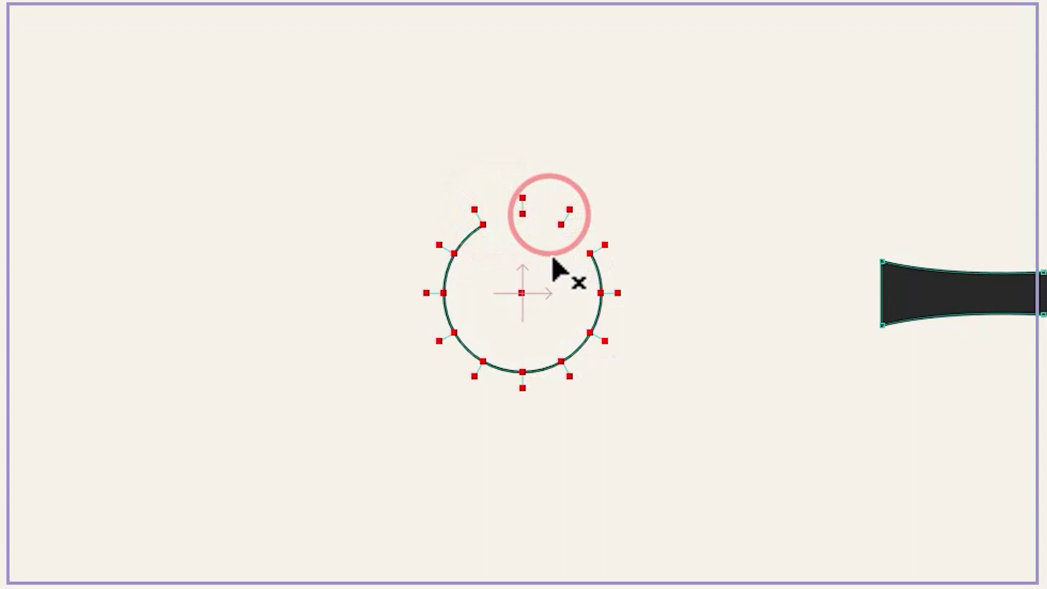
left_click(600, 272)
left_click(599, 316)
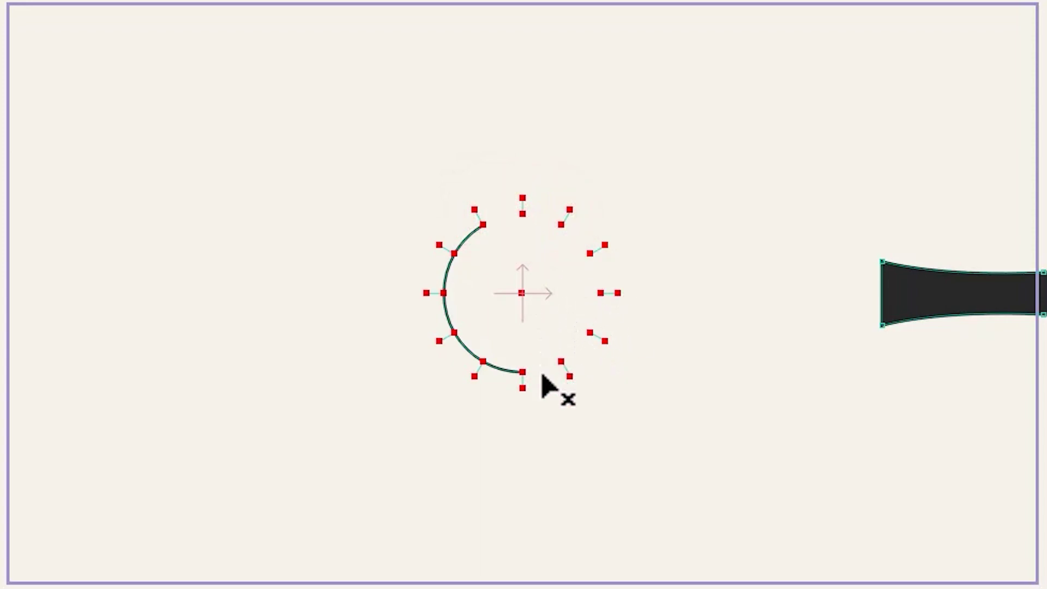
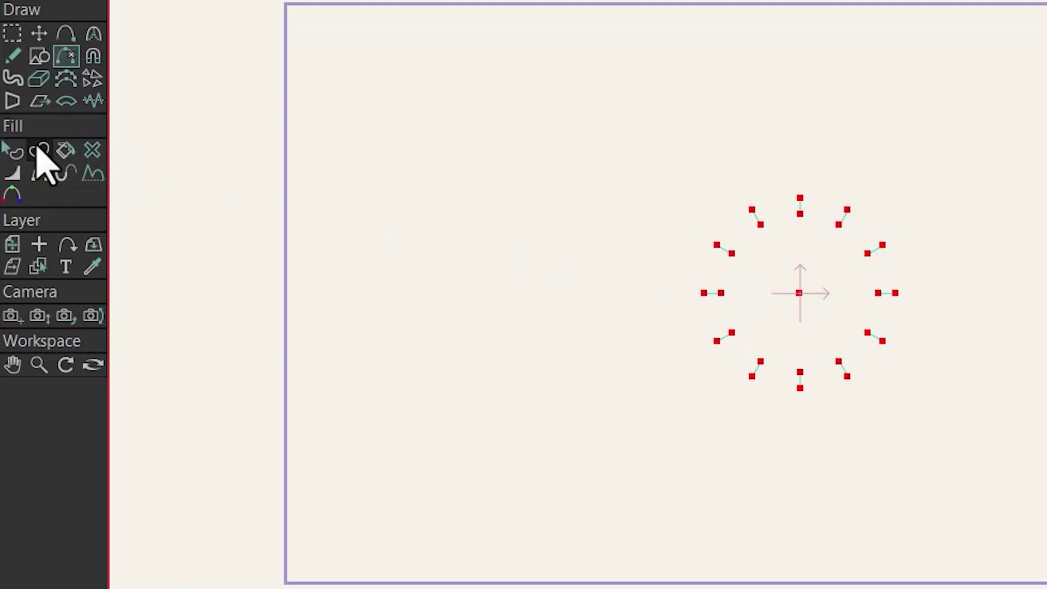
Step: Create a stroke-only shape from the twelve selected tick marks
left_click(39, 150)
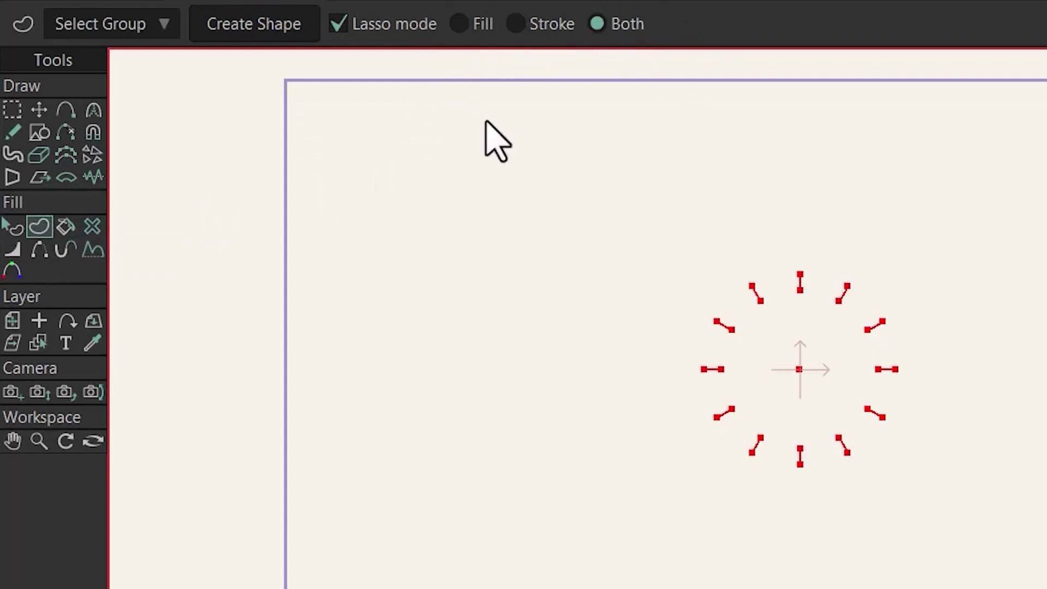
left_click(512, 25)
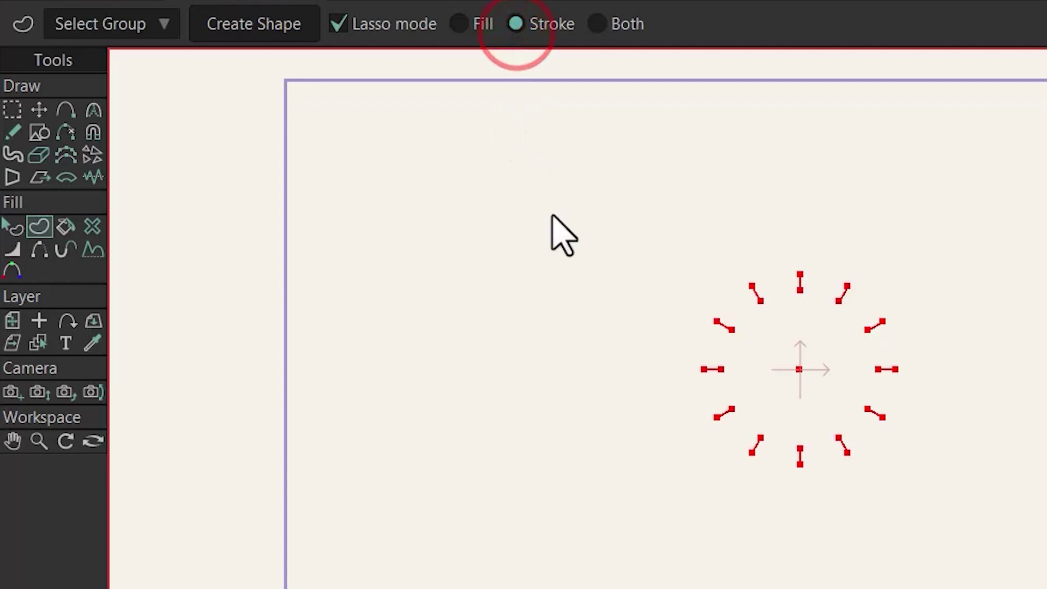
left_click(257, 28)
left_click(14, 109)
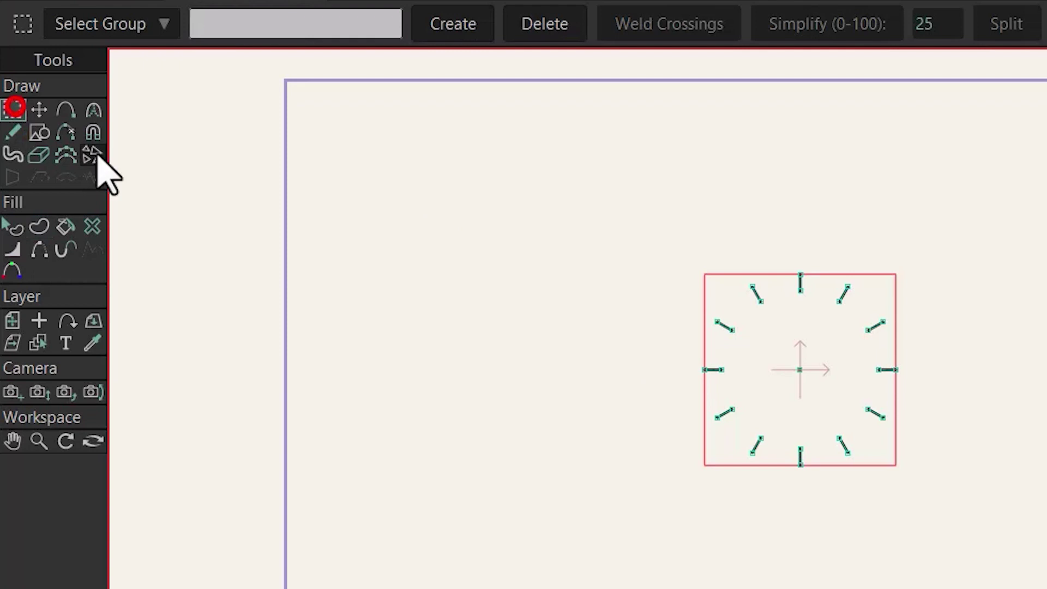
Step: Select all points of the twelve tick marks and create a point group named marks
left_click(979, 364)
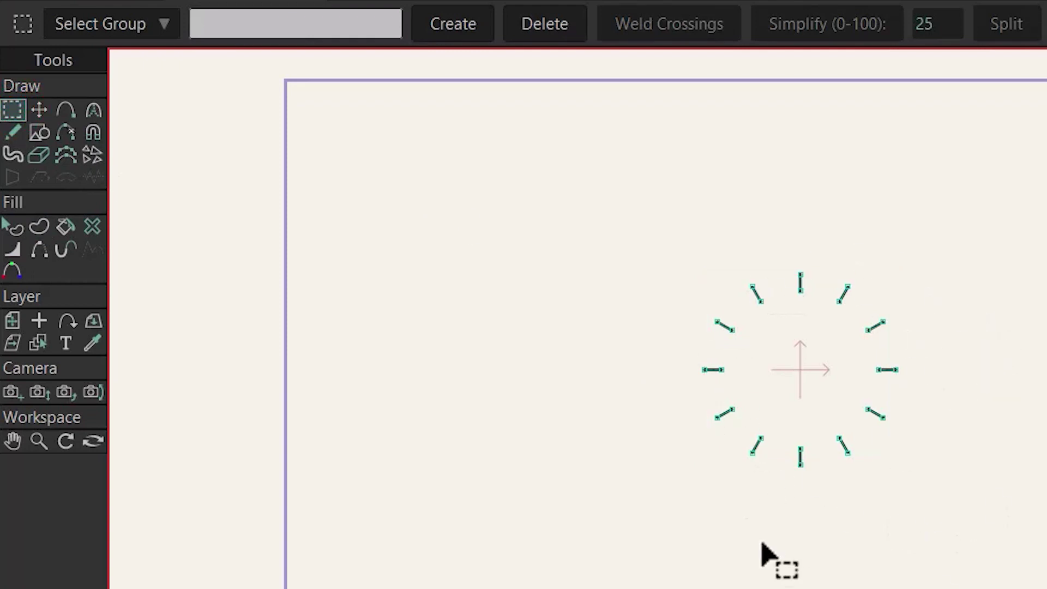
mouse_move(897, 493)
left_mouse_down()
mouse_move(652, 470)
mouse_move(666, 246)
left_mouse_up()
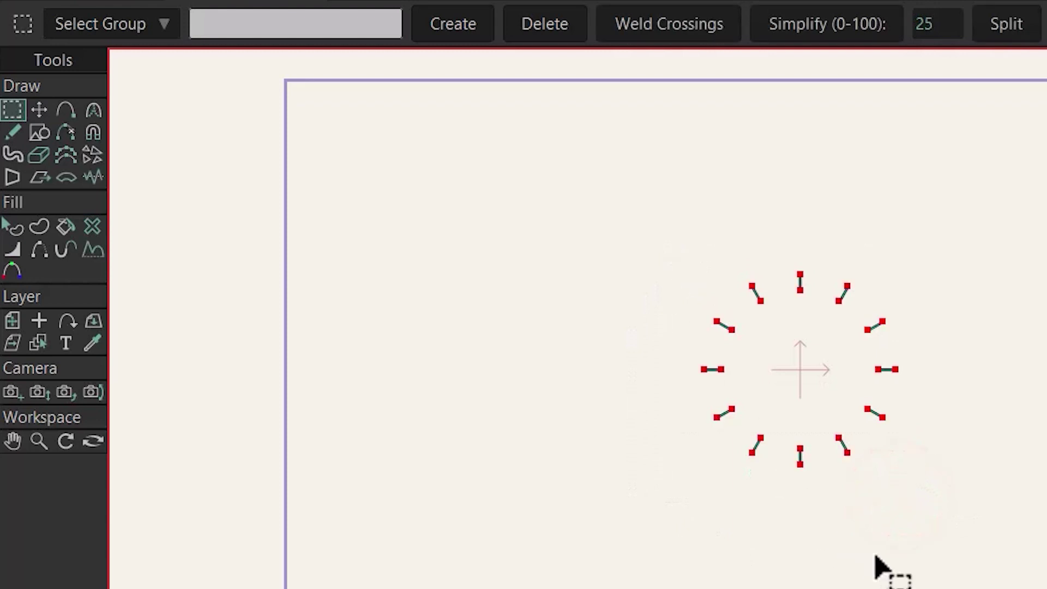
left_click(354, 29)
type("marks")
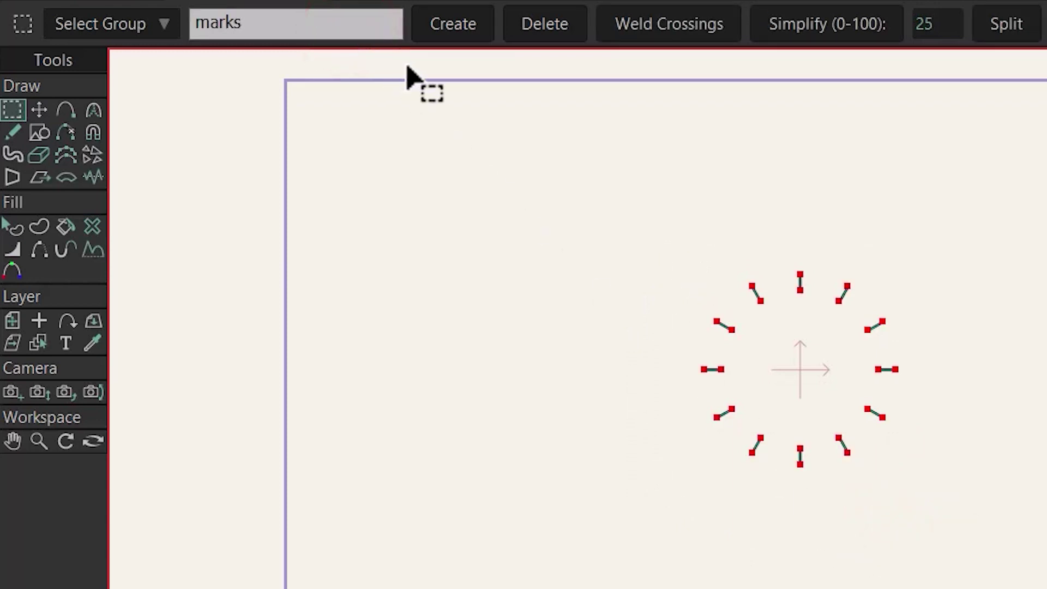
left_click(468, 26)
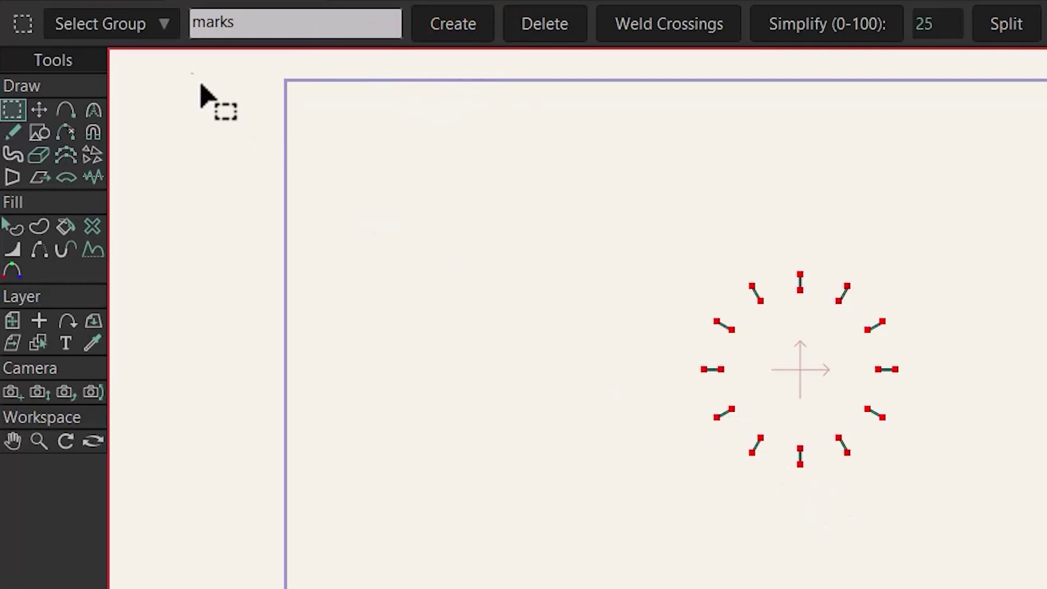
Step: Select the watch point group and set its X position to 0
left_click(132, 22)
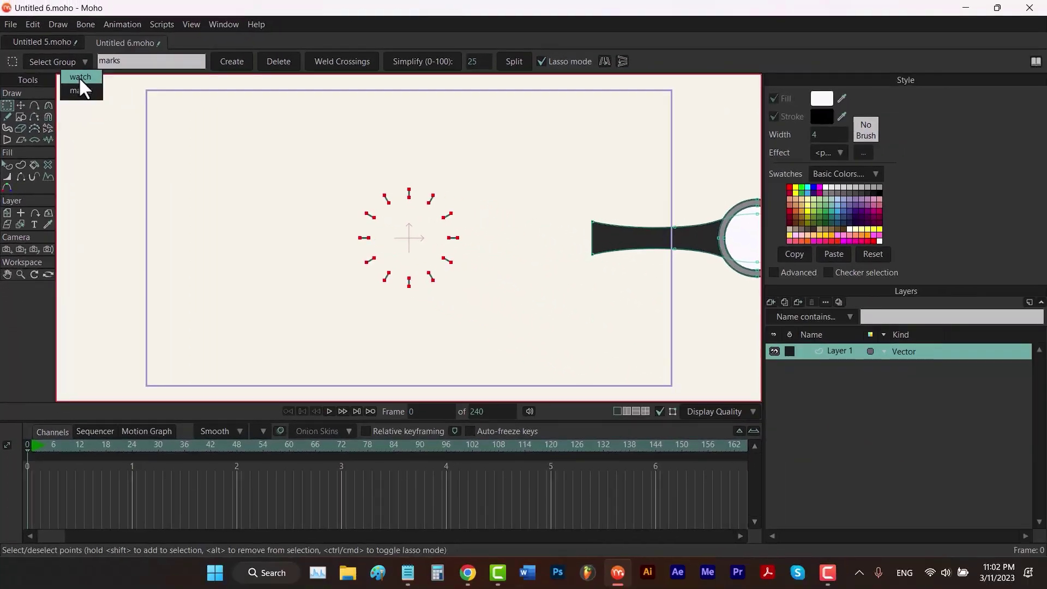
left_click(79, 78)
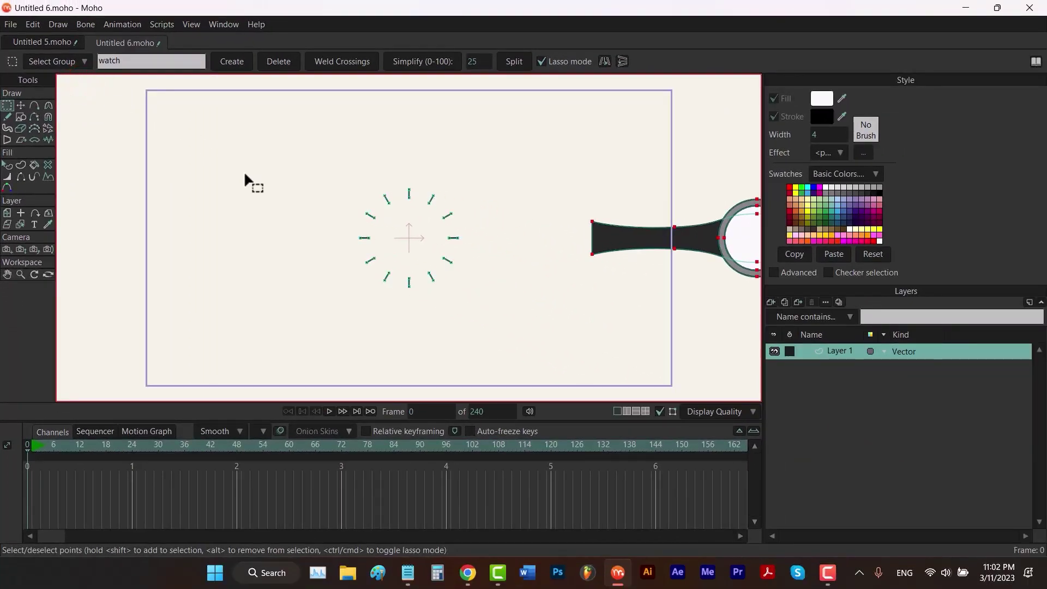
key("t")
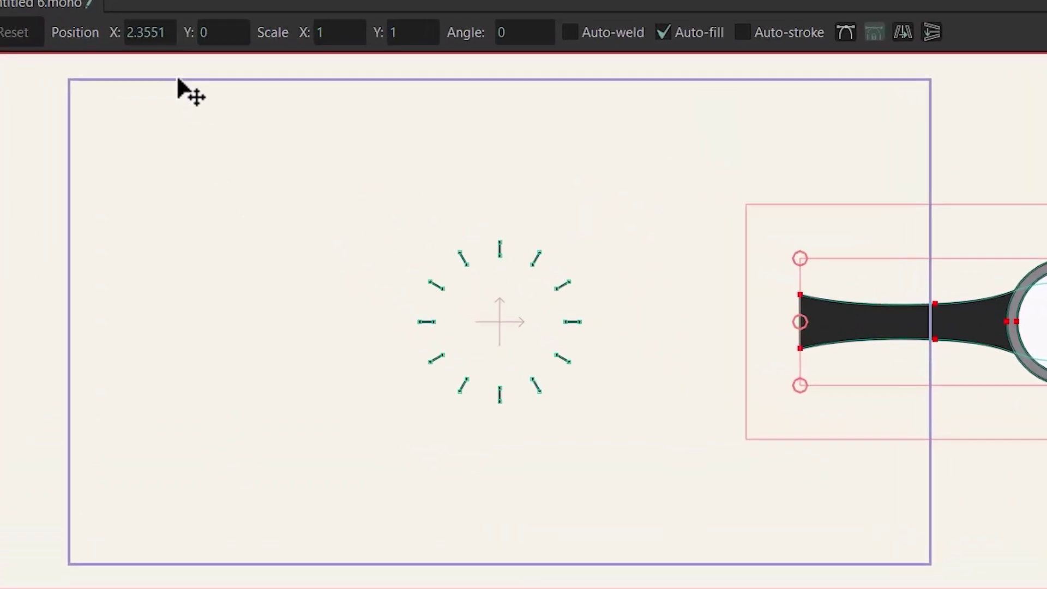
left_click(174, 49)
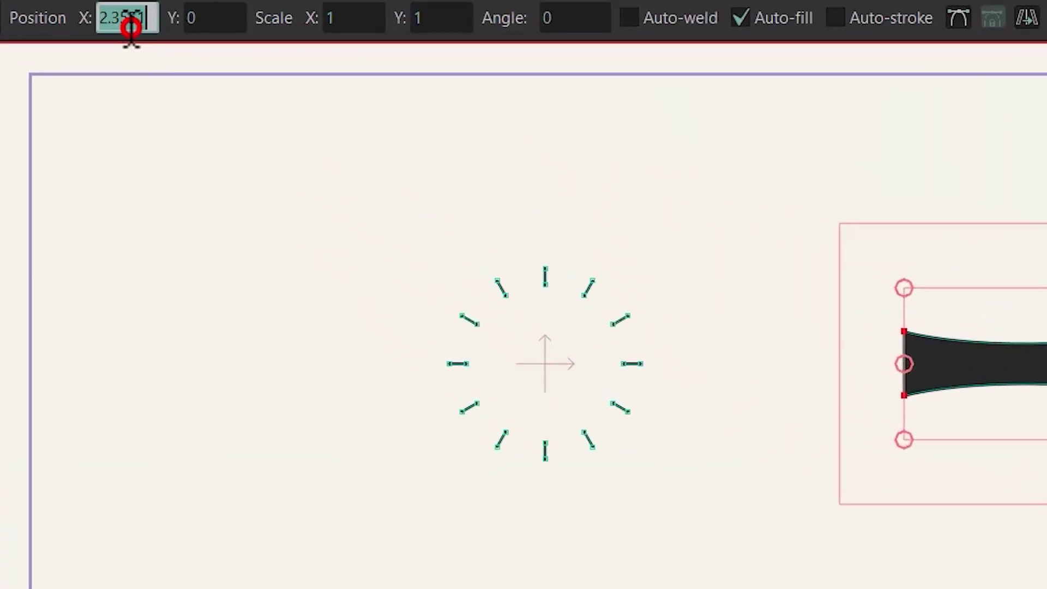
type("0")
key("Return")
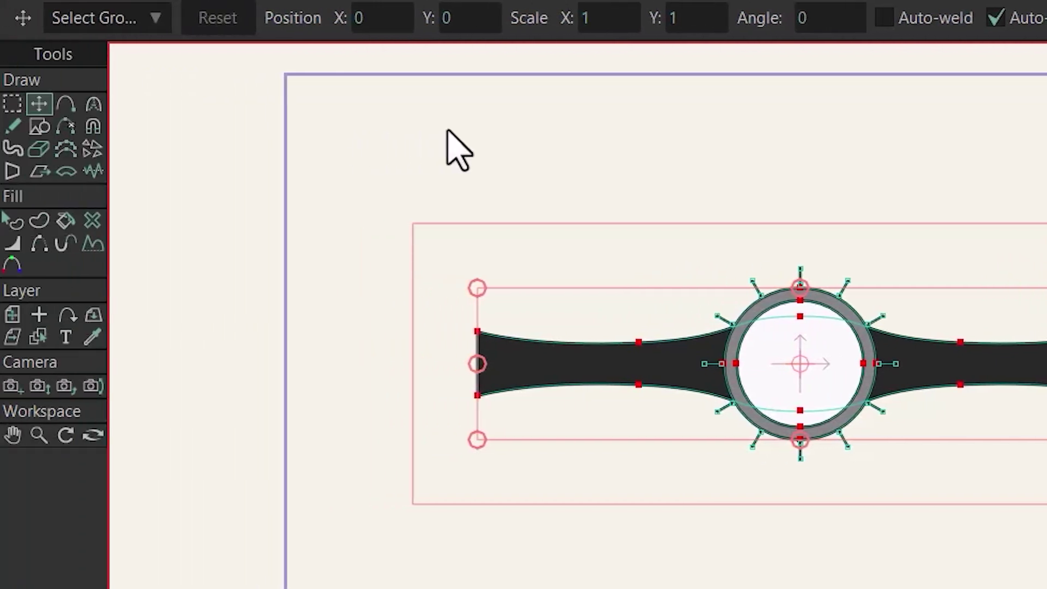
Step: Select the marks group and scale it down evenly about the centre until the ticks fit just inside the white dial, then deselect it
left_click(155, 18)
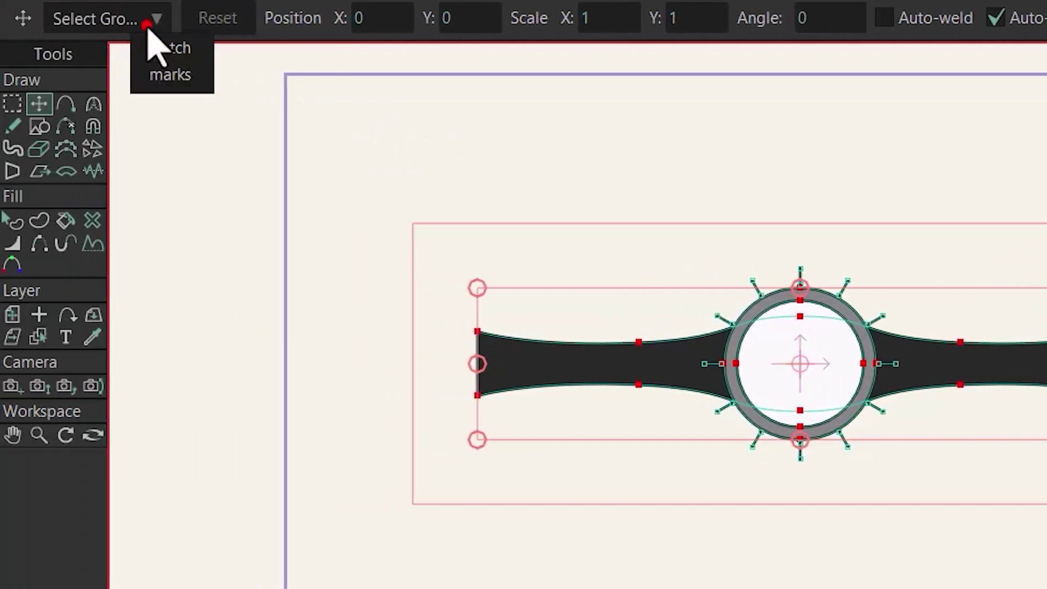
left_click(192, 72)
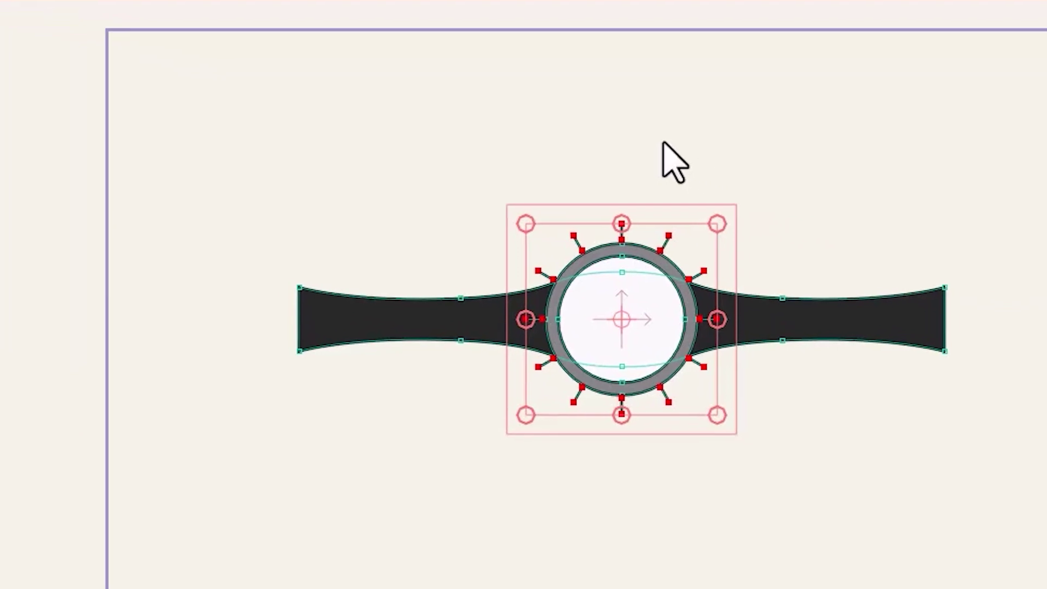
left_click_drag(619, 200, 594, 243)
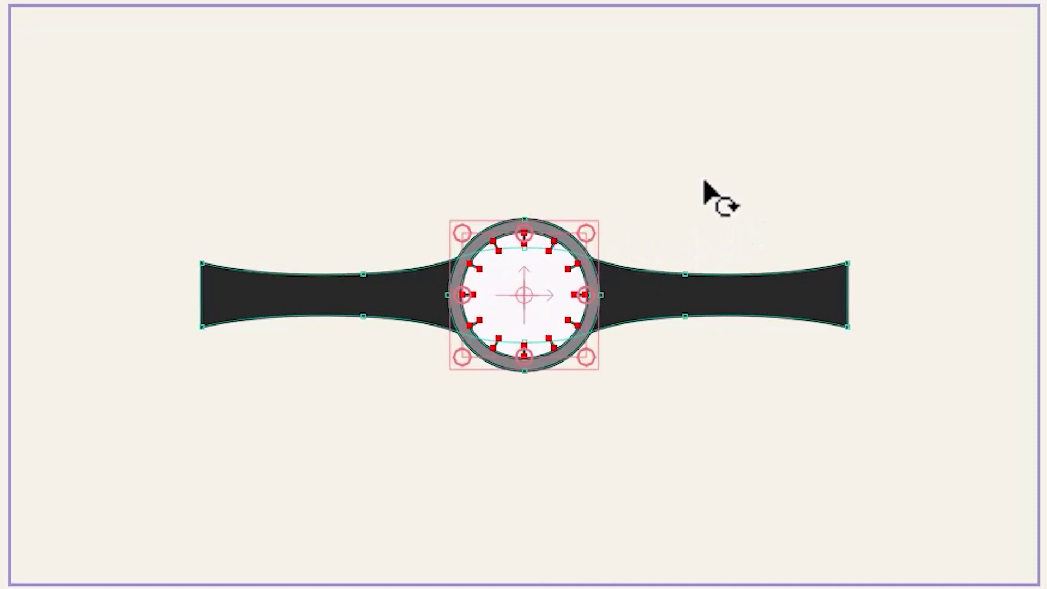
left_click(688, 180)
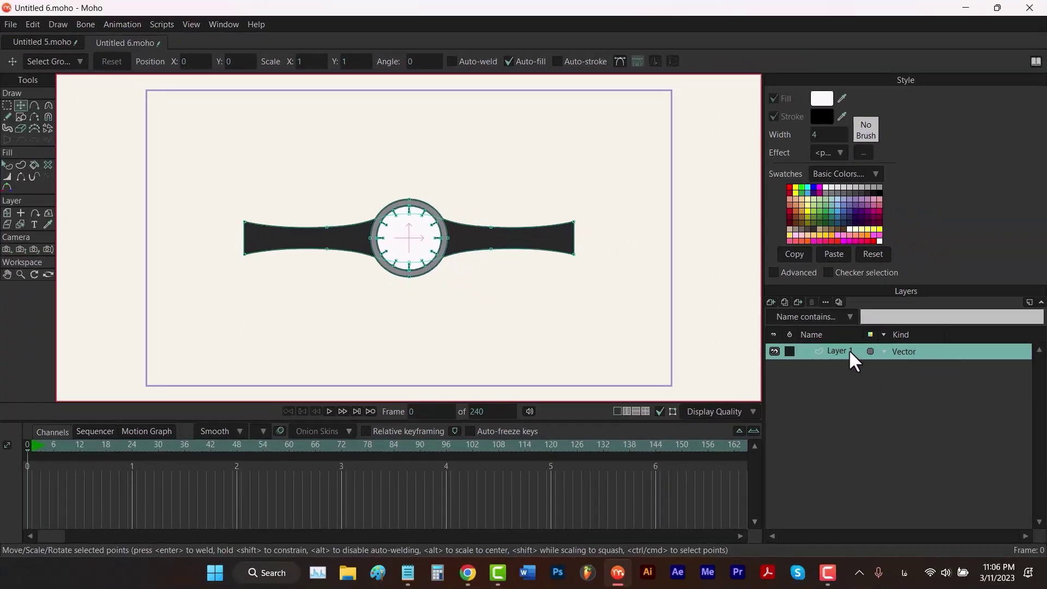
Step: Rename the vector layer holding the watch as body
double_click(850, 352)
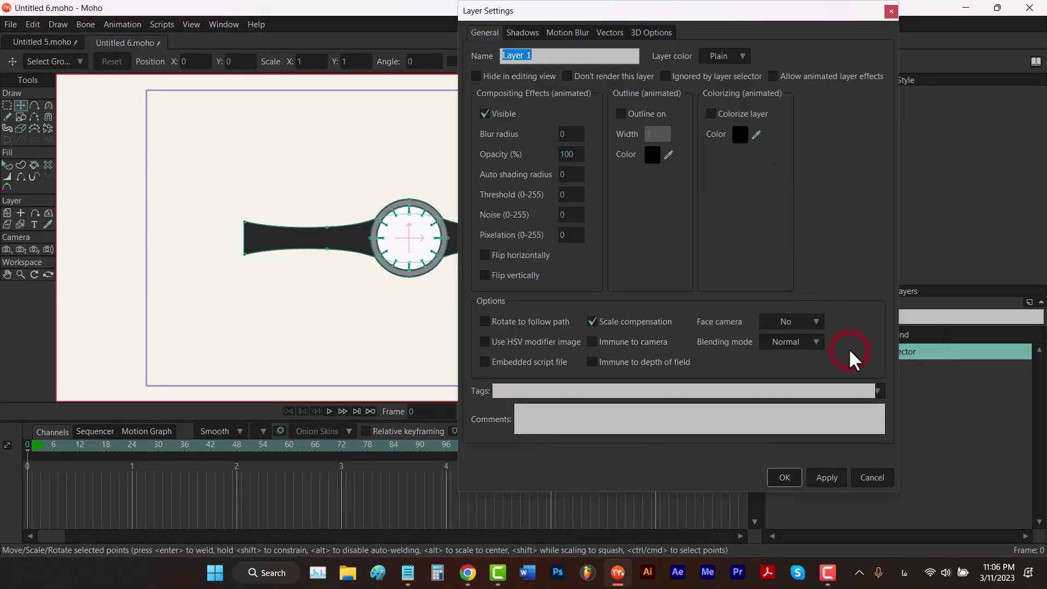
type("body")
key("Return")
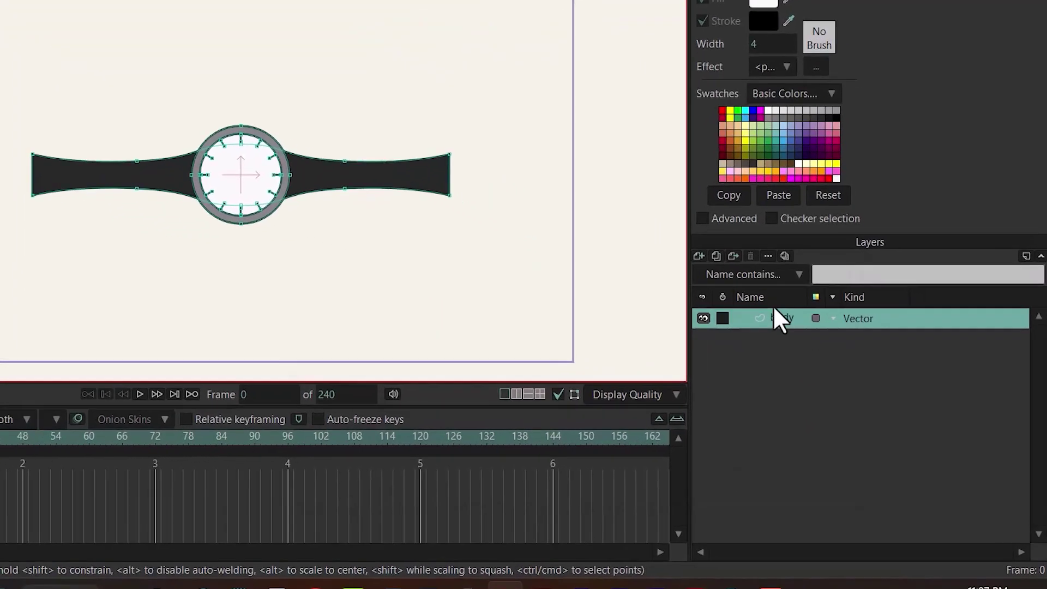
Step: Add a vector layer named hands above the body layer and make it the active layer
left_click(698, 255)
left_click(713, 274)
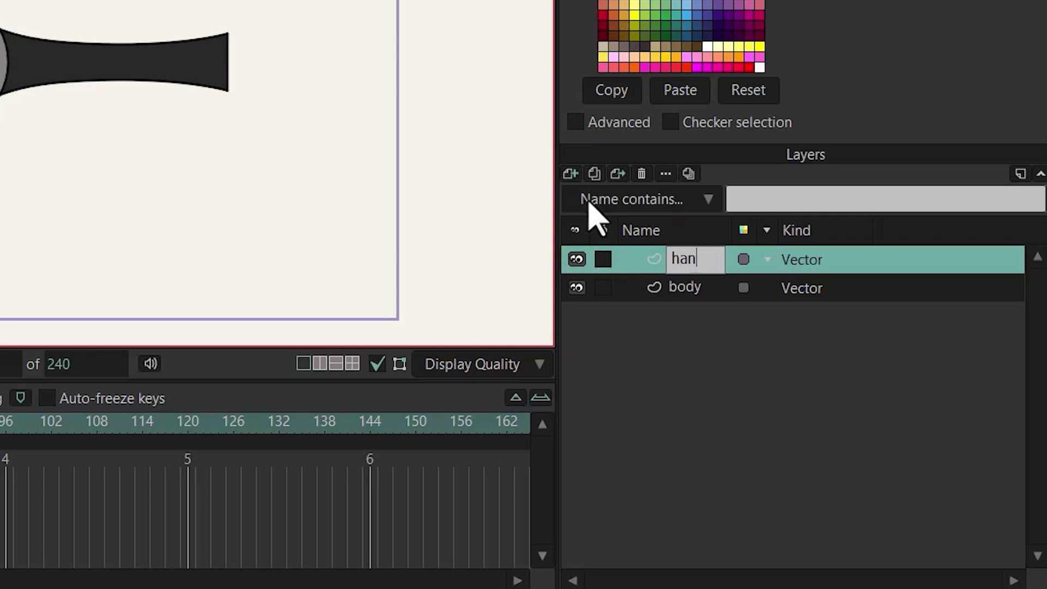
key("ctrl+z")
key("ctrl+z")
type("hands")
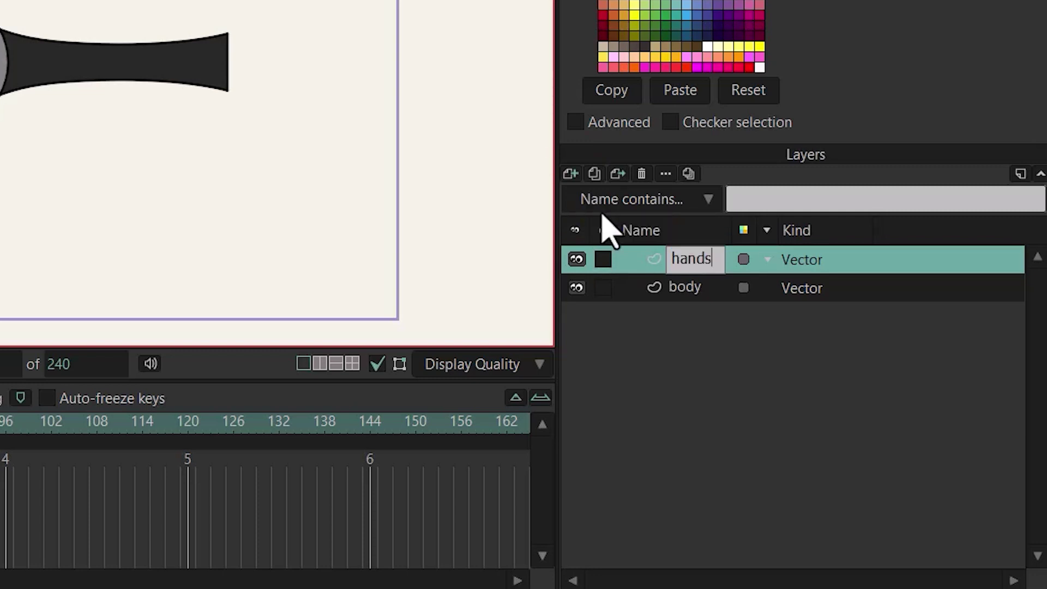
left_click(681, 287)
left_click(681, 261)
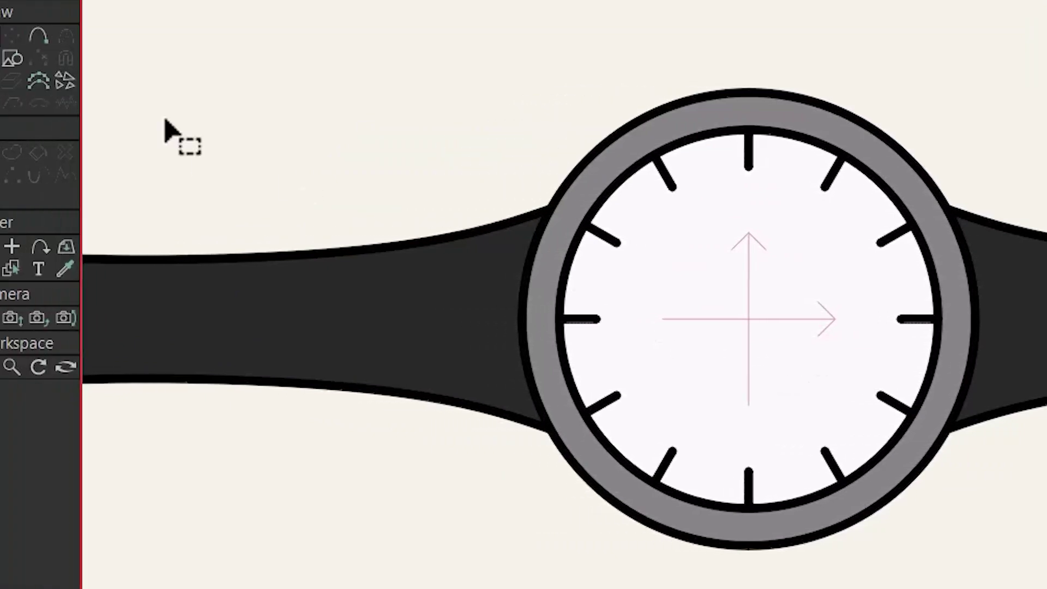
Step: Draw a vertical line from the dial's centre up towards the 12 o'clock mark and create a stroke-only shape from it
left_click(38, 36)
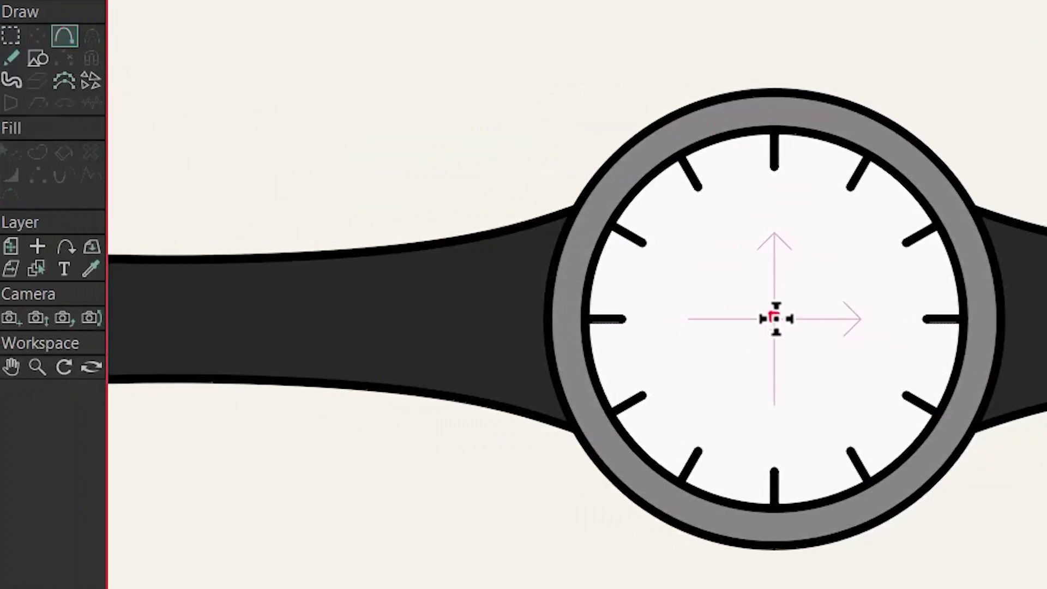
left_click(774, 317)
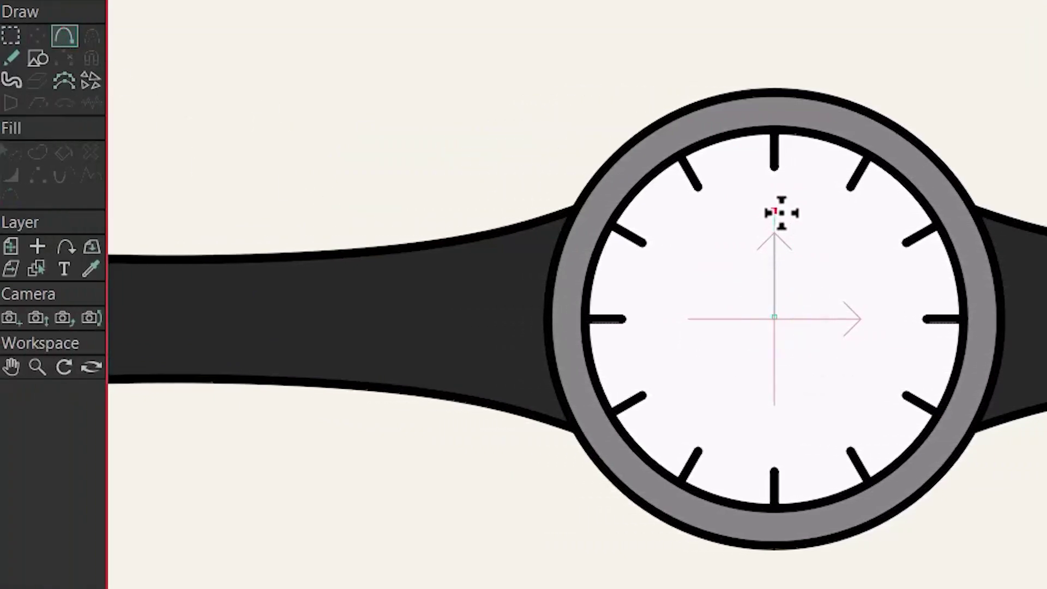
left_click(774, 210)
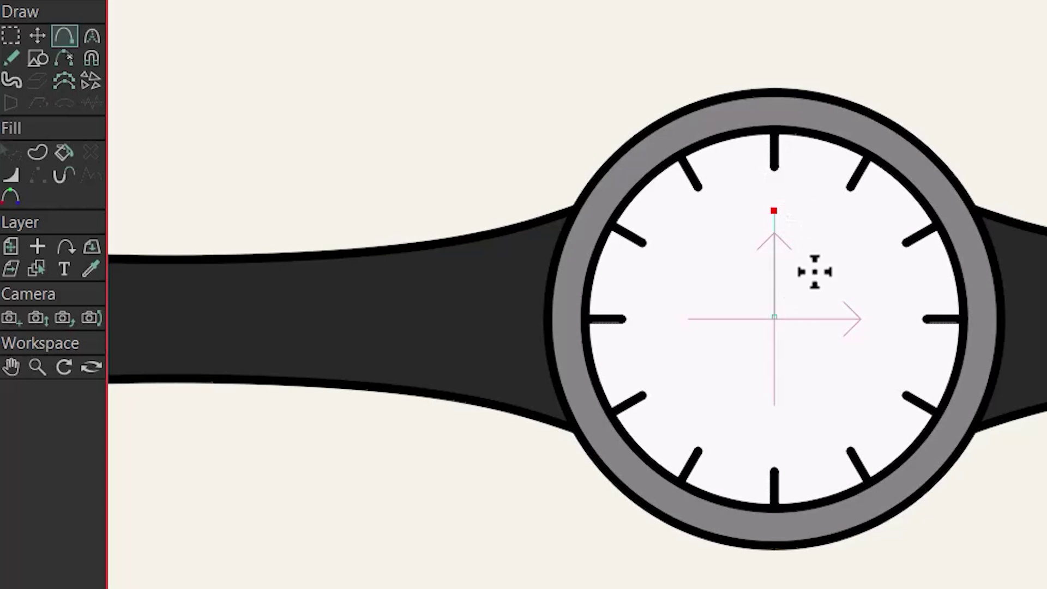
key("u")
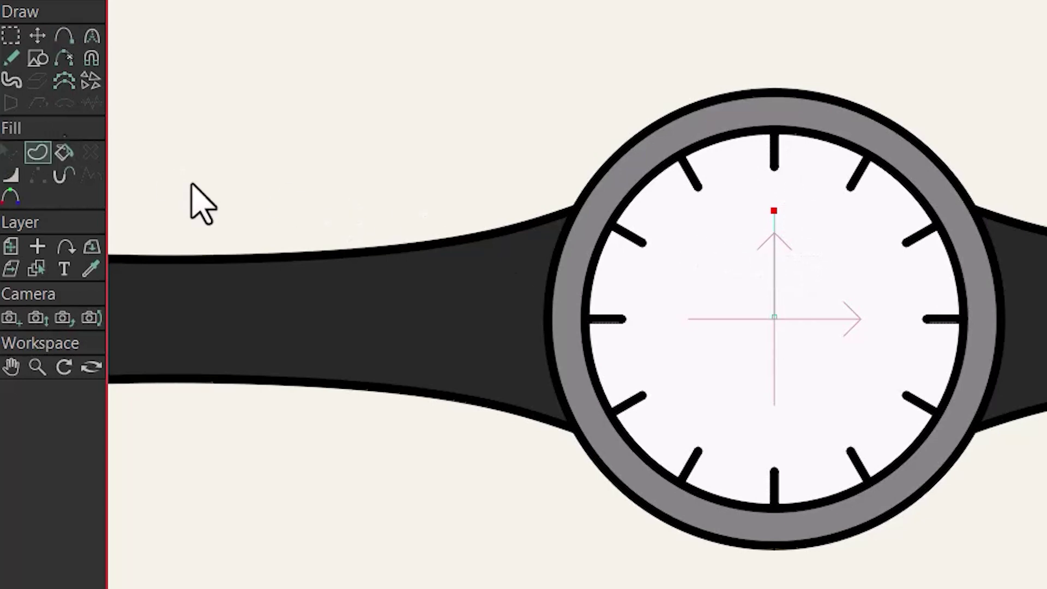
left_click(773, 271)
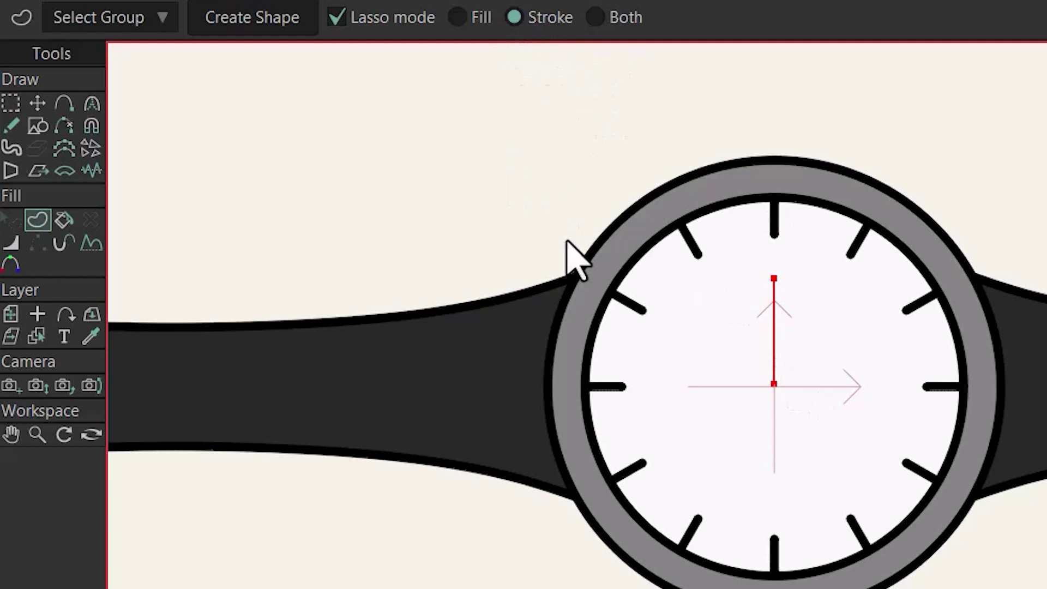
left_click(240, 21)
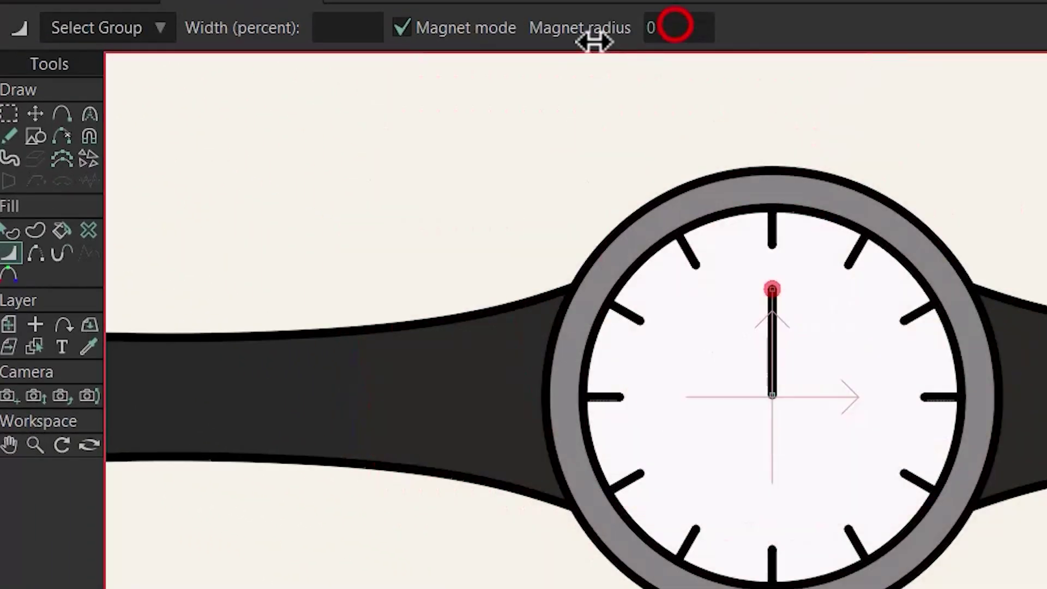
Step: Try magnet radii of 0.40 and 0.15 for the Line Width tool, and switch magnet mode off and on again
left_click_drag(595, 41, 638, 50)
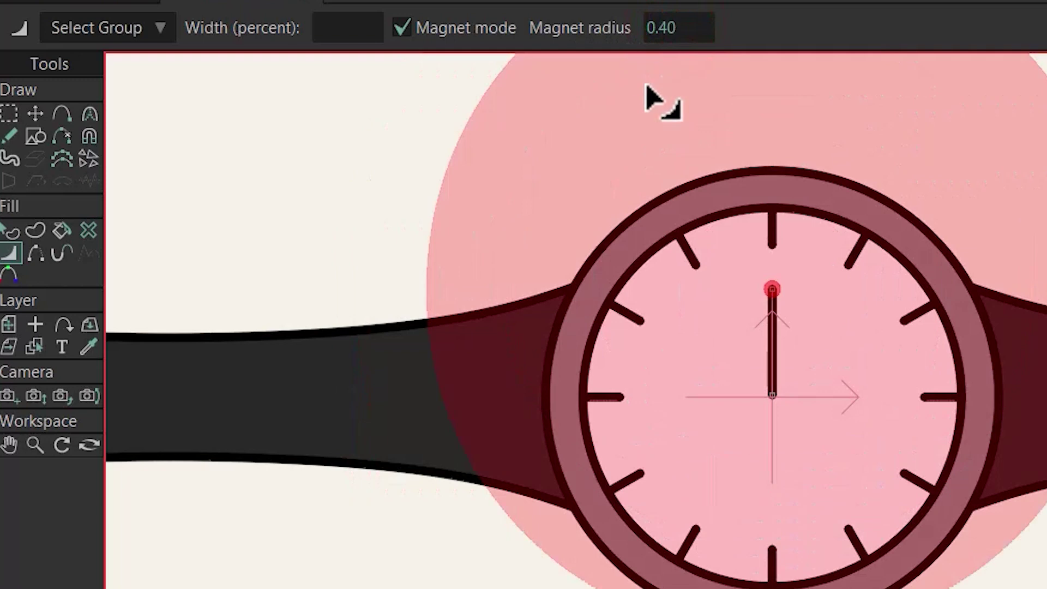
left_click(675, 28)
type("0.")
key("Return")
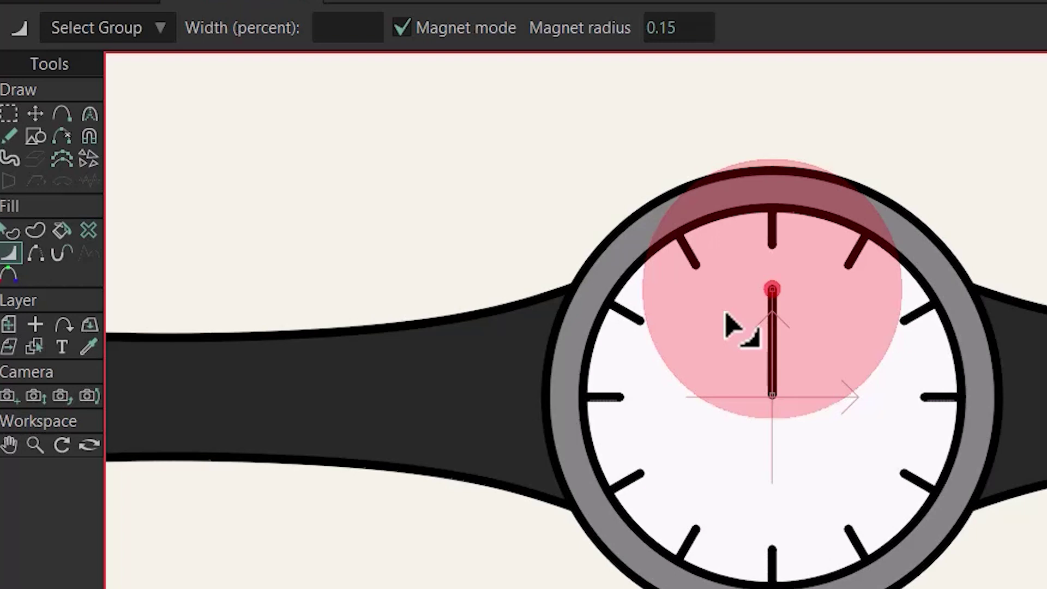
left_click(402, 29)
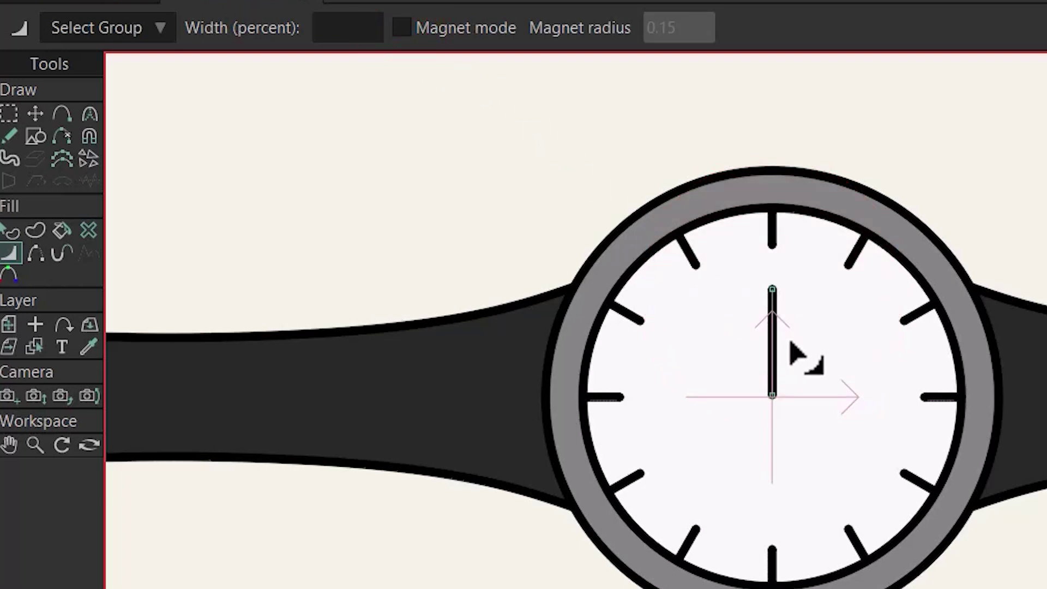
left_click(402, 28)
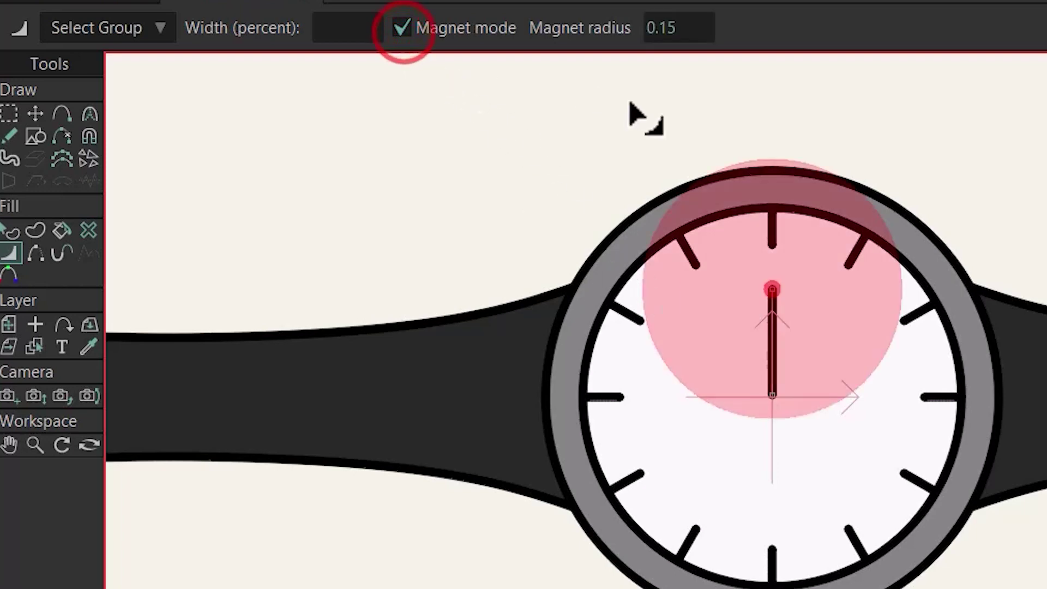
Step: Reduce the Line Width magnet radius to 0.0733 and try thickening and thinning the hand's stroke at its centre-end point
left_click(744, 385)
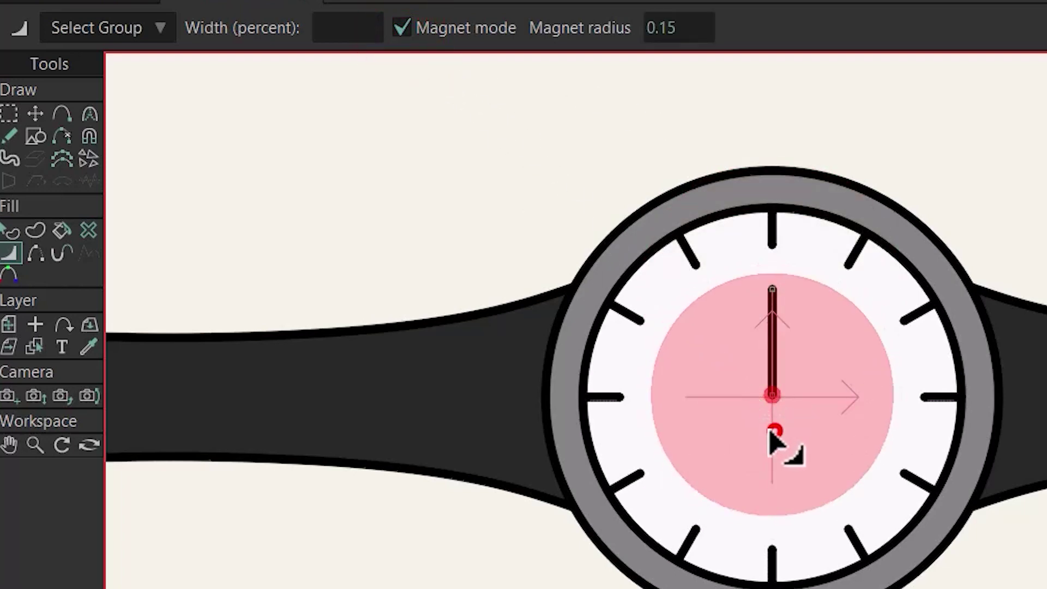
left_click_drag(752, 436, 957, 400)
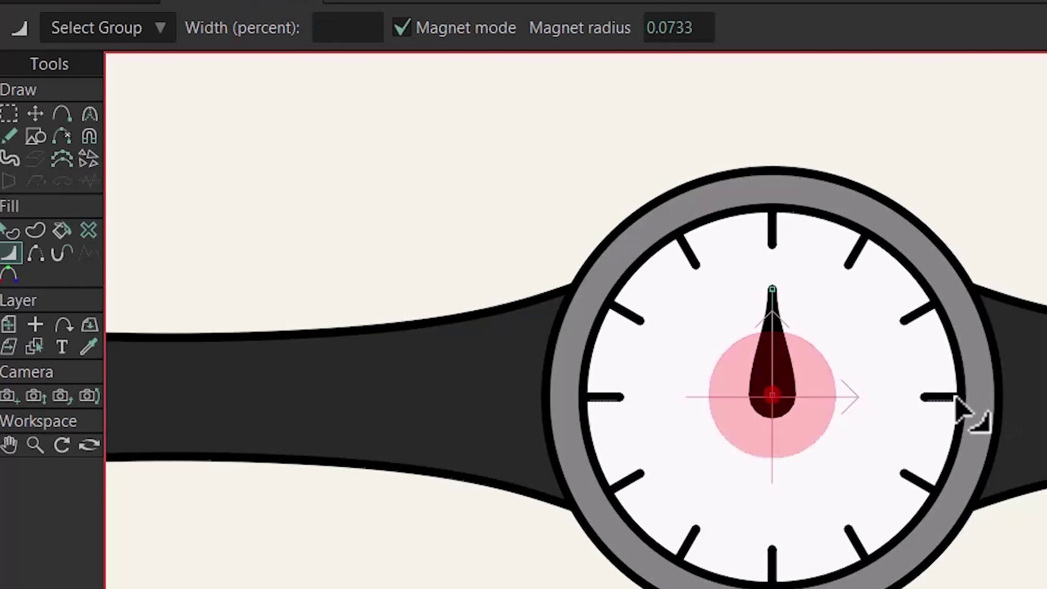
left_click_drag(790, 398, 567, 396)
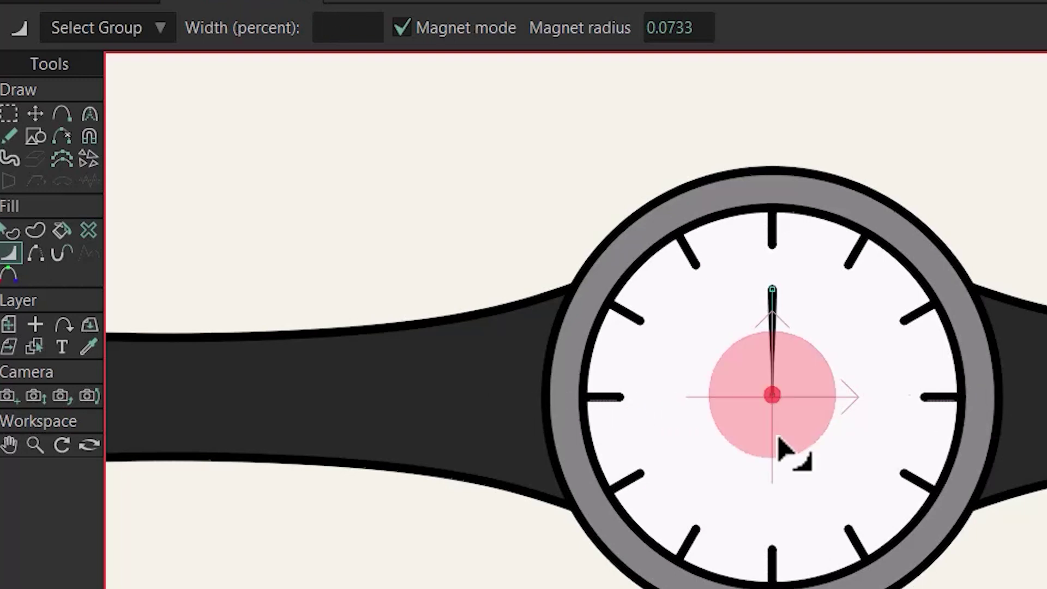
left_click(780, 438)
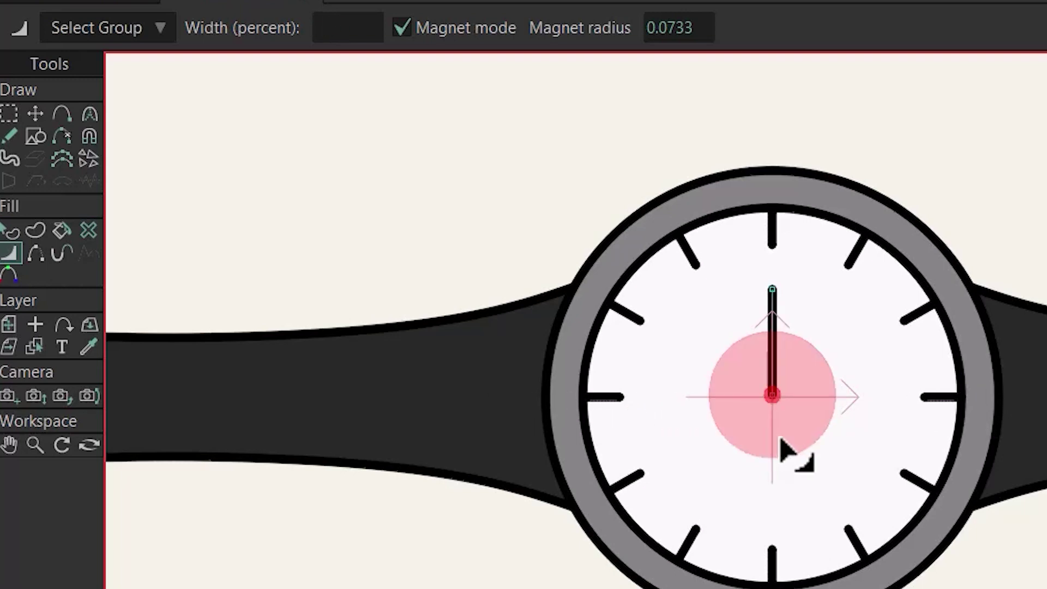
Step: Select both points of the hand line and try a line width of 200 percent
mouse_move(799, 448)
left_mouse_down()
mouse_move(755, 451)
mouse_move(732, 311)
mouse_move(807, 306)
mouse_move(811, 380)
mouse_move(755, 390)
mouse_move(760, 460)
mouse_move(729, 477)
mouse_move(757, 475)
left_mouse_up()
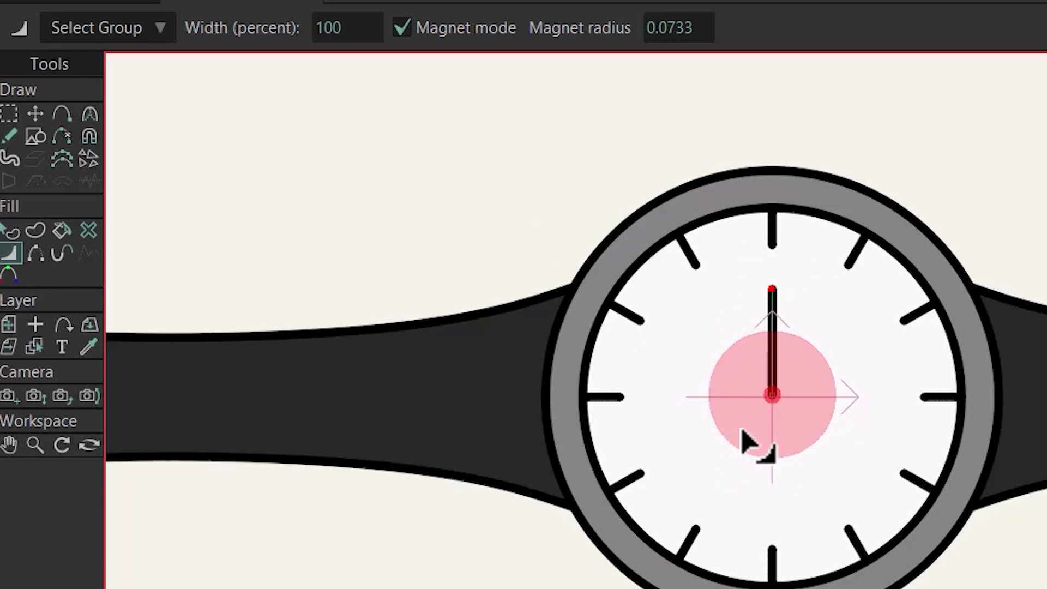
left_click(345, 27)
type("200")
key("Return")
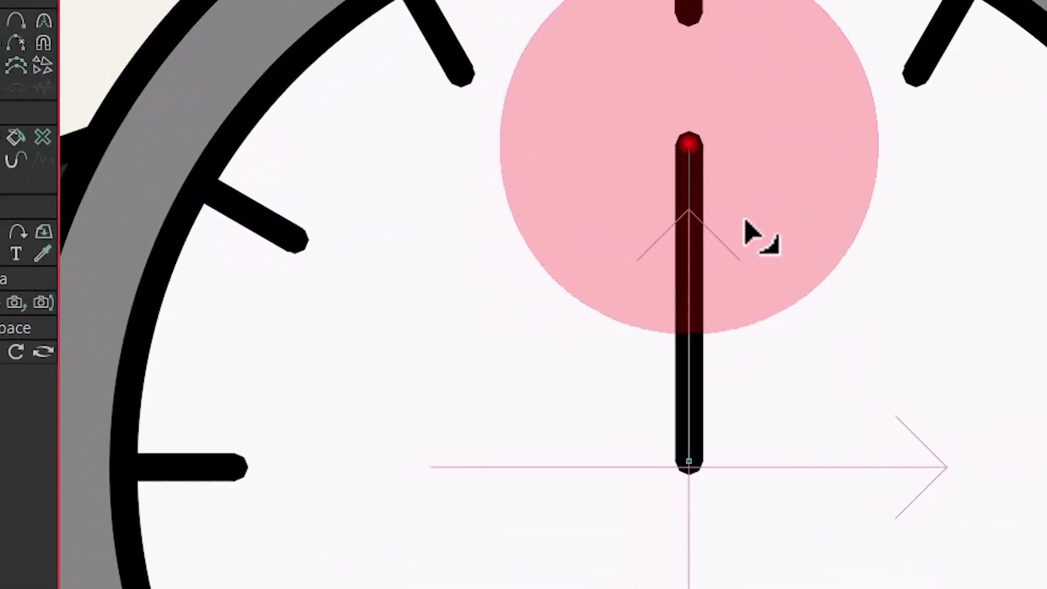
Step: Add a point in the upper part of the hand and thicken the stroke there using a smaller Line Width magnet radius
key("a")
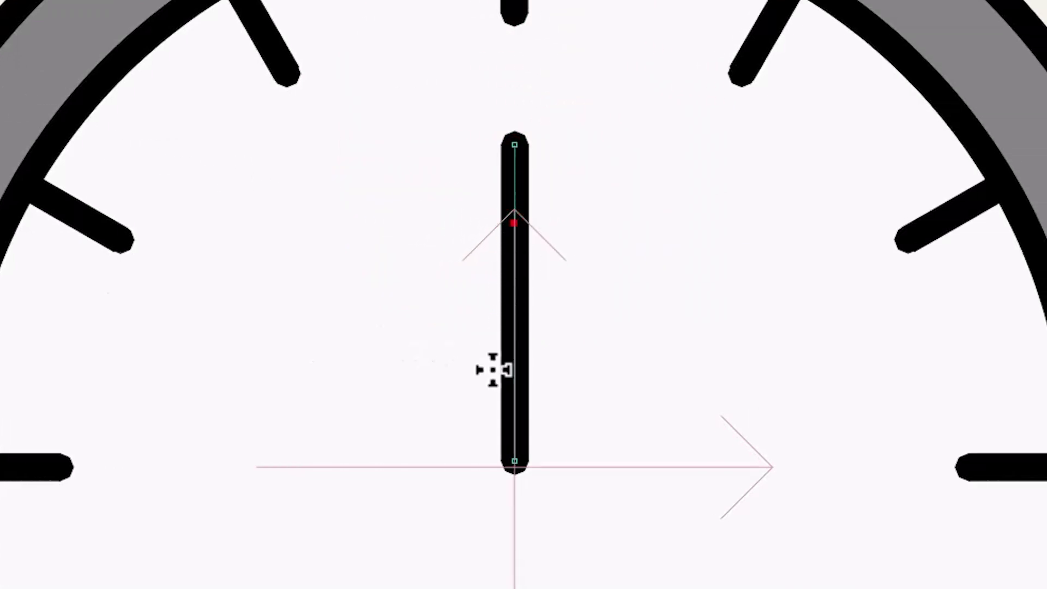
left_click(14, 159)
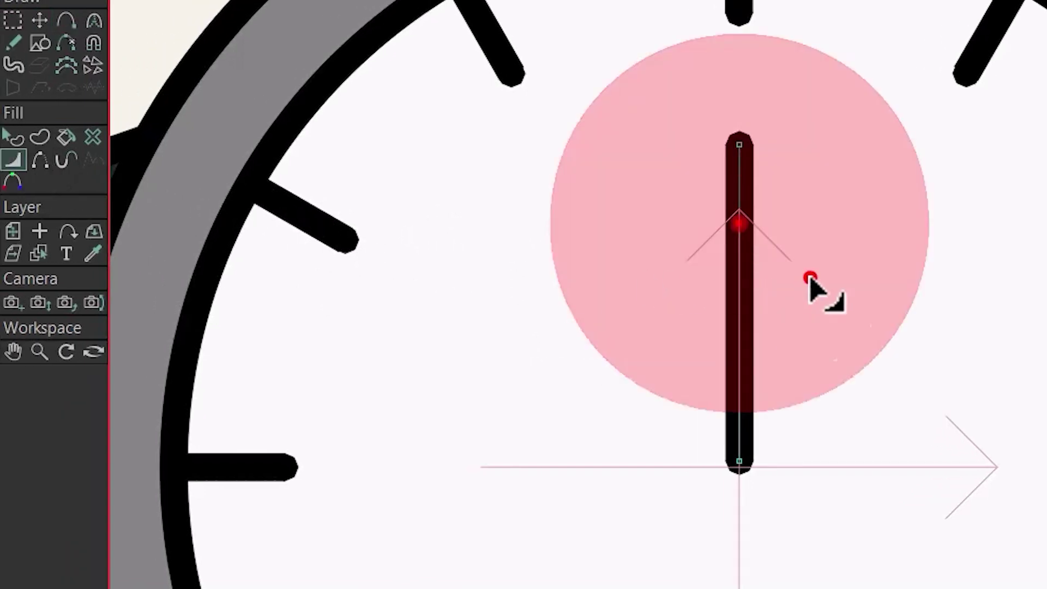
left_click(810, 280)
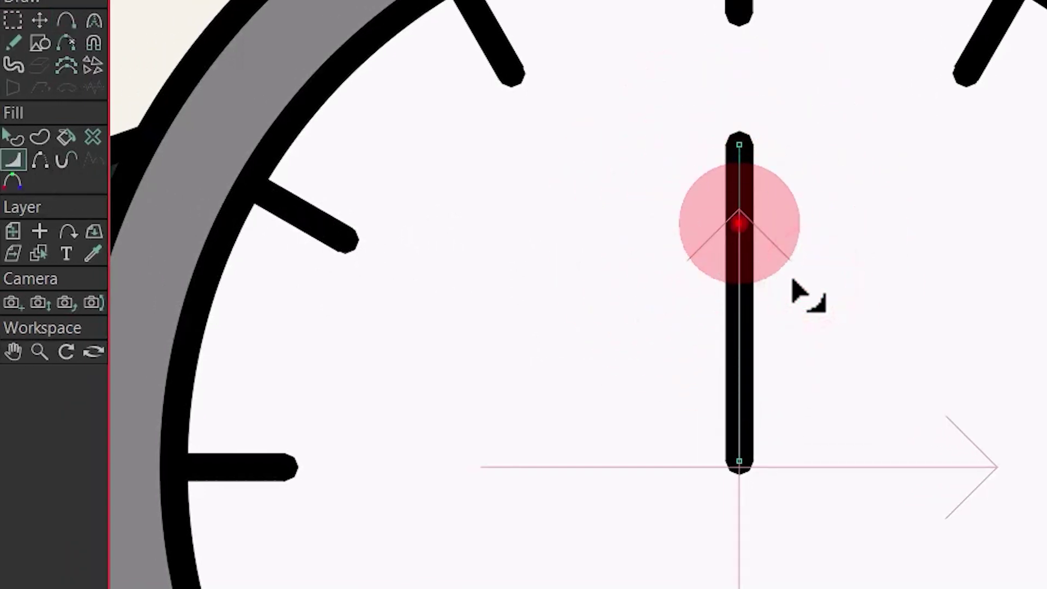
left_click(789, 262)
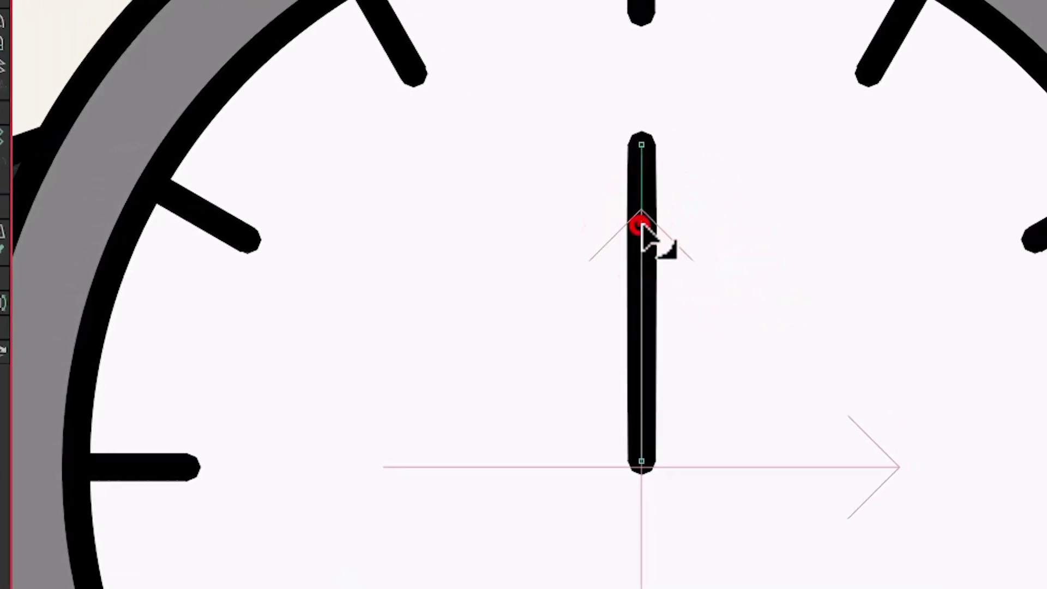
left_click_drag(643, 228, 636, 234)
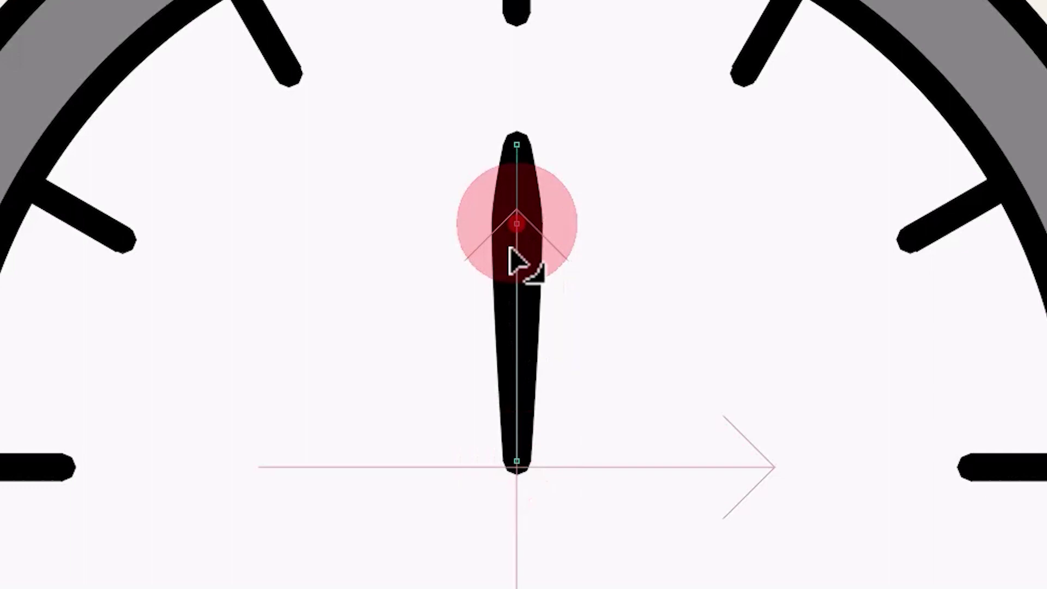
left_click_drag(518, 228, 554, 229)
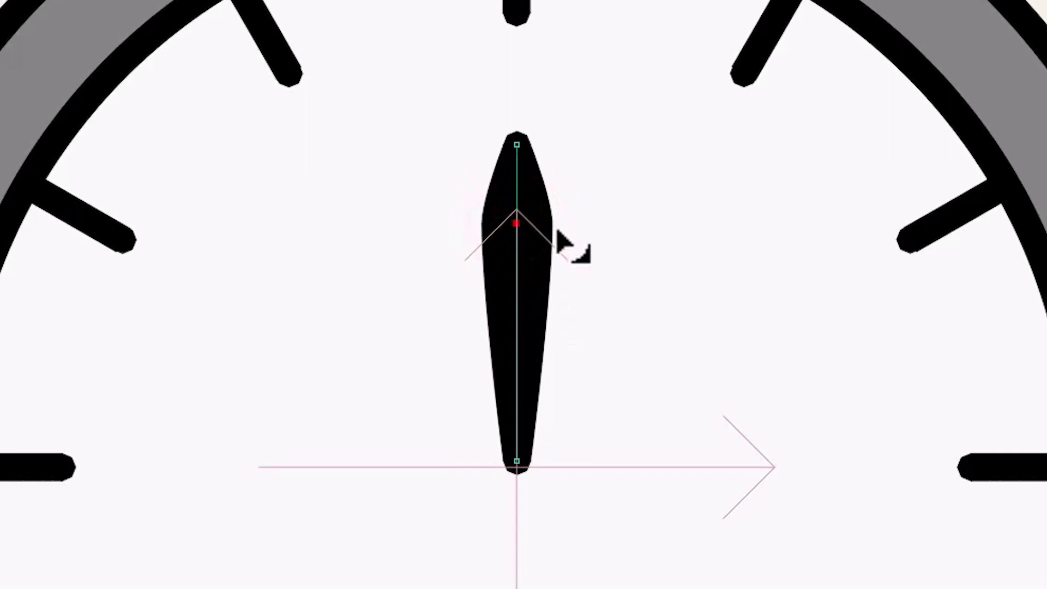
left_click(517, 223)
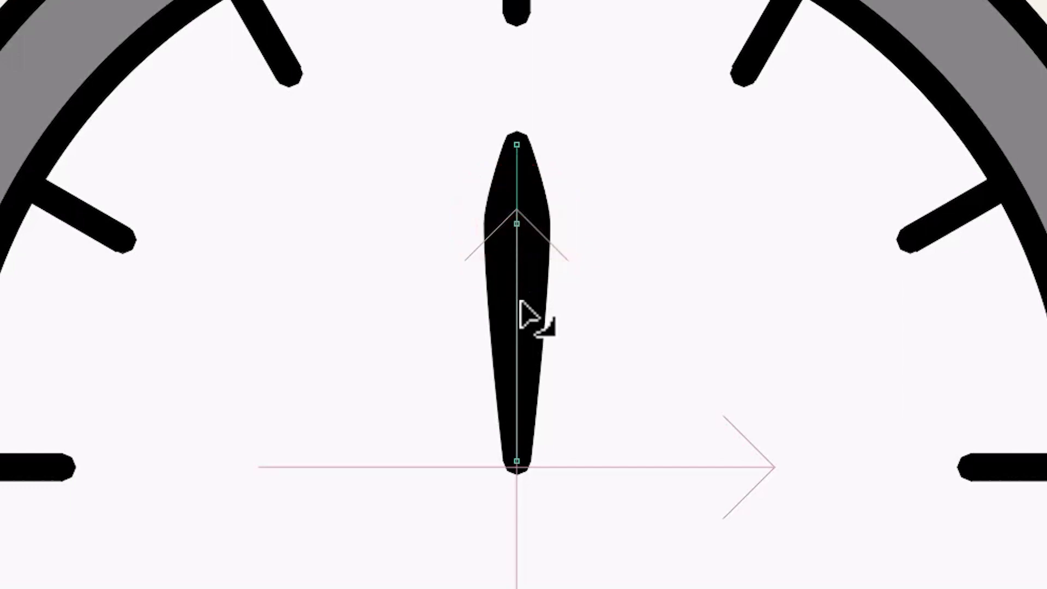
Step: Select the whole hand, move its pivot to the dial's centre and scale the hand to about two thirds of its length
left_click(520, 302)
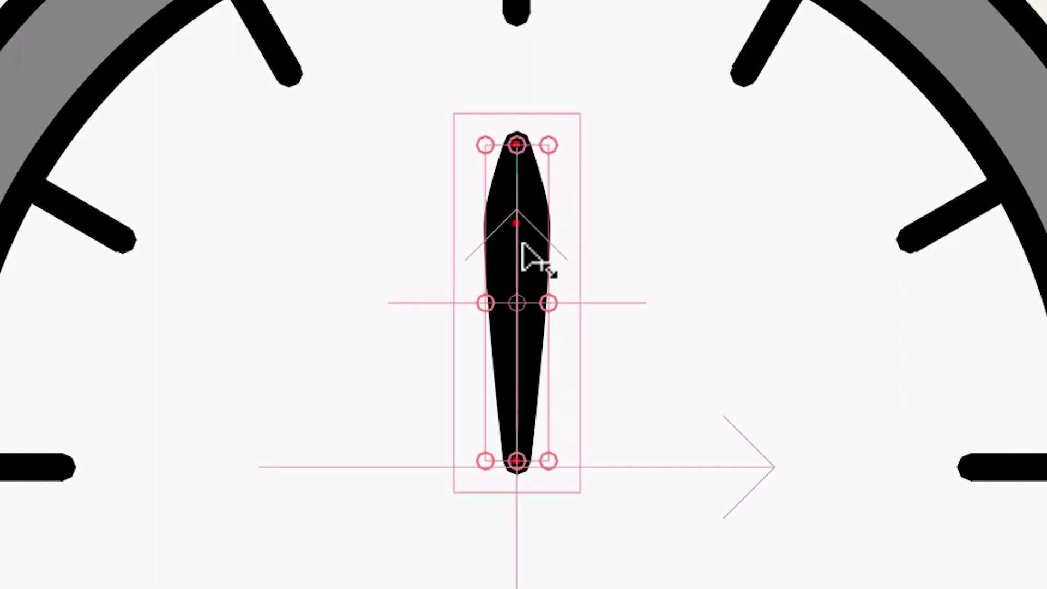
left_click_drag(517, 308, 517, 470)
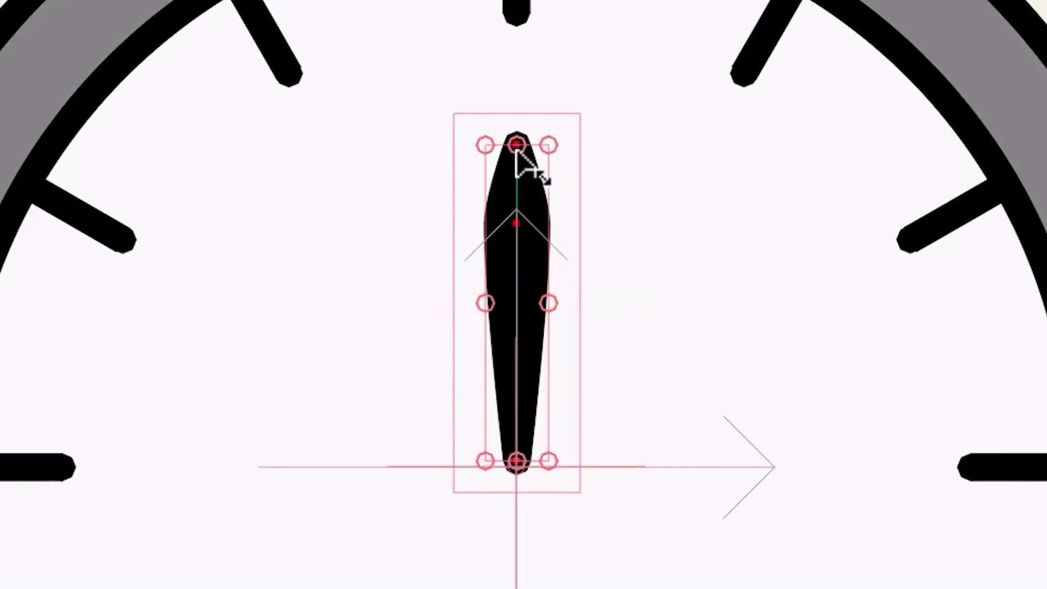
left_click_drag(484, 146, 505, 132)
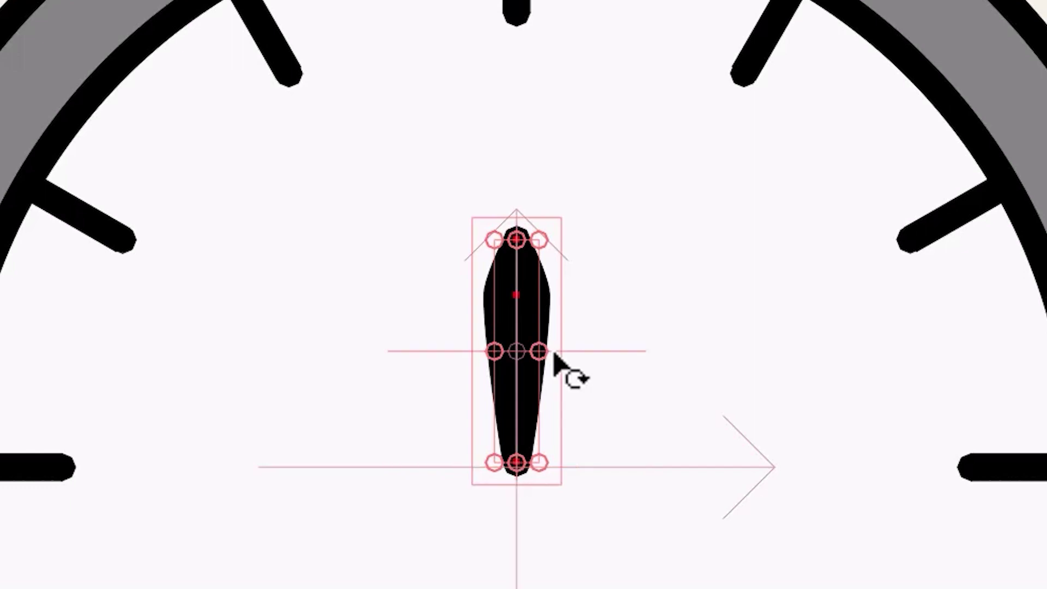
Step: Duplicate the hand, rotate the copy about the dial's centre towards 2 o'clock and lengthen it
left_click_drag(516, 352, 516, 467)
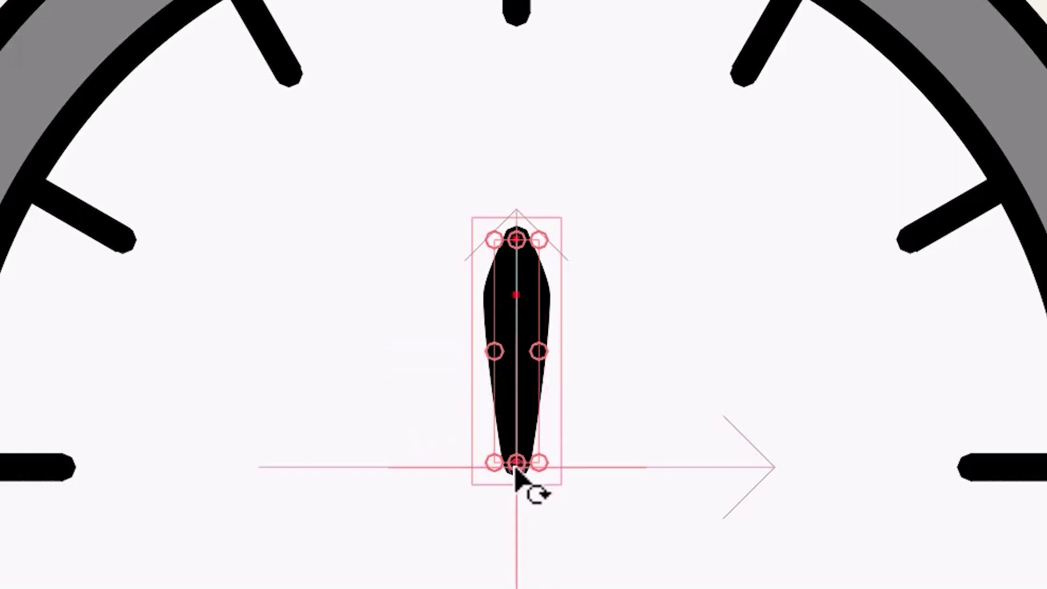
left_click_drag(548, 404, 565, 465)
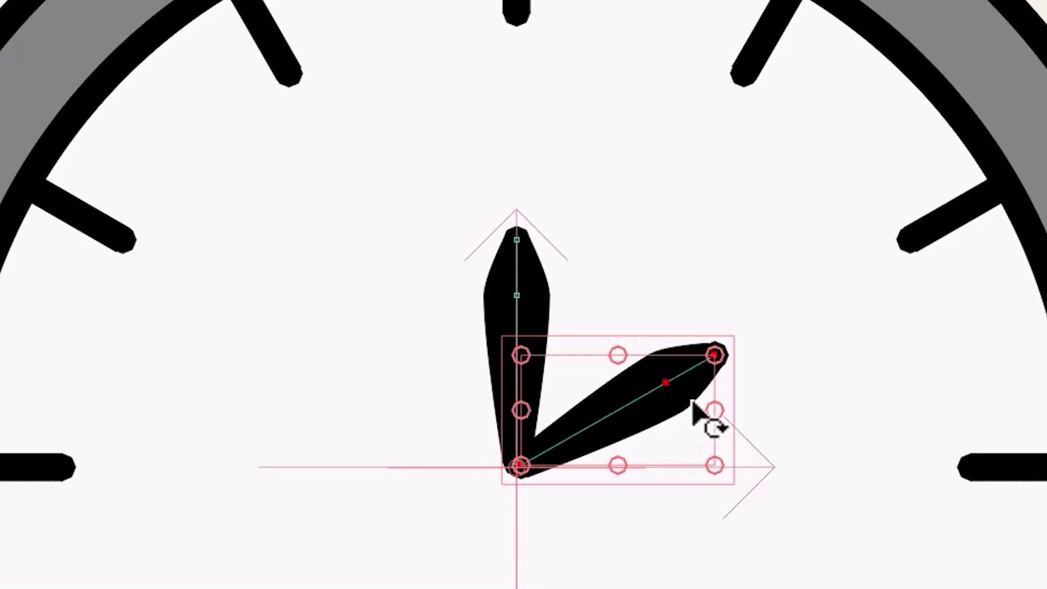
left_click_drag(713, 360, 825, 332)
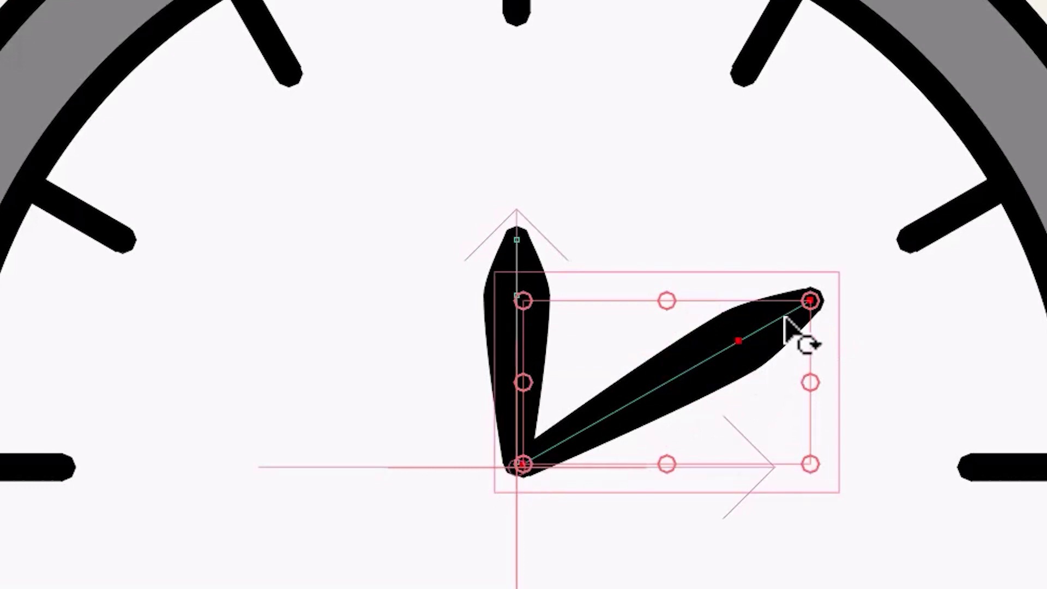
left_click_drag(806, 304, 785, 319)
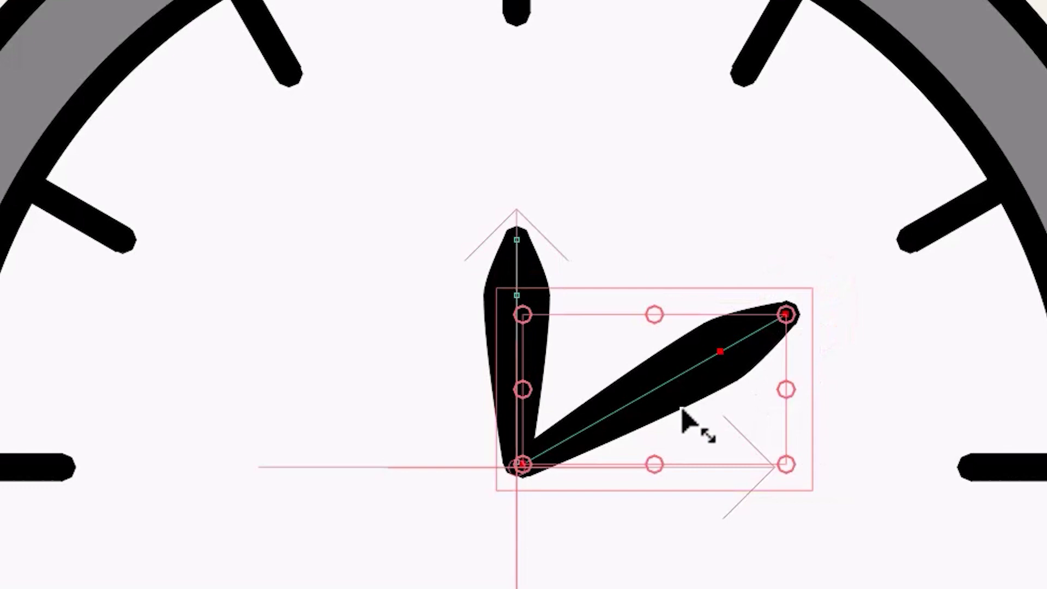
Step: Set the stroke width of the 2 o'clock hand to 3 and readjust it to be slightly thicker
left_click(714, 409)
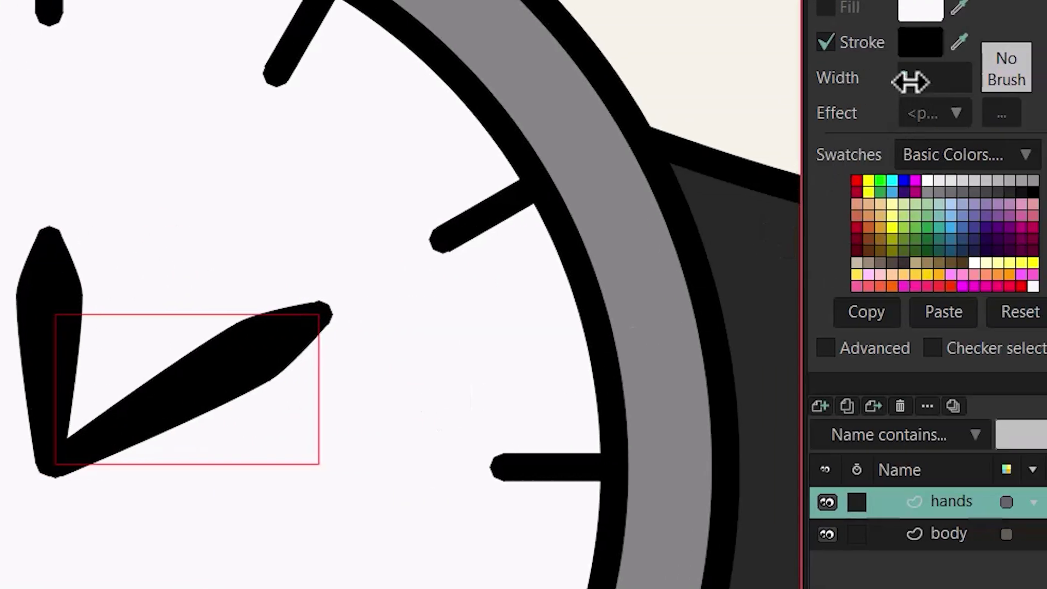
left_click(905, 79)
type("3")
key("Return")
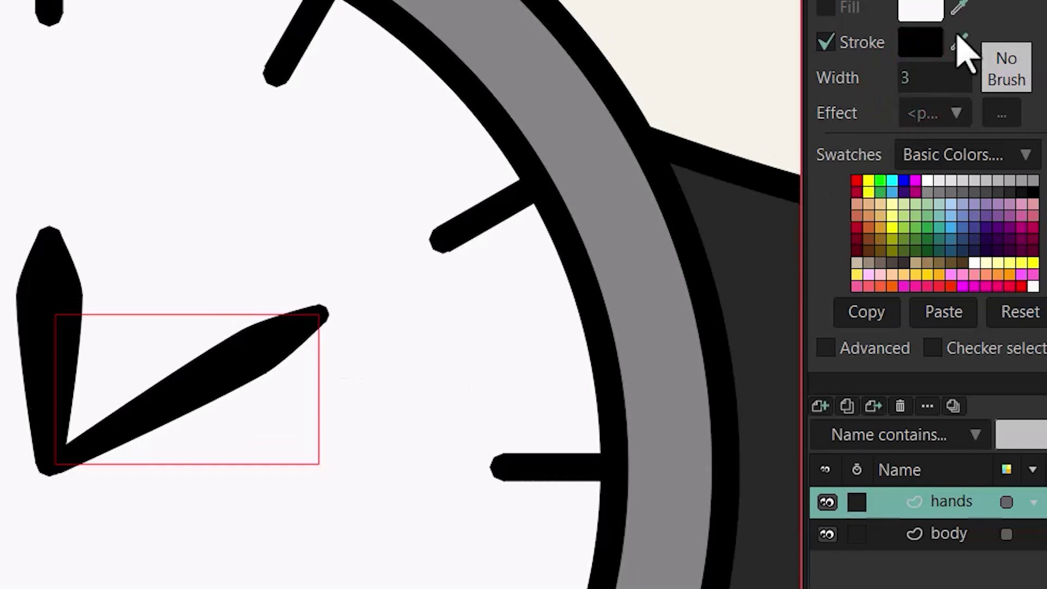
left_click(935, 79)
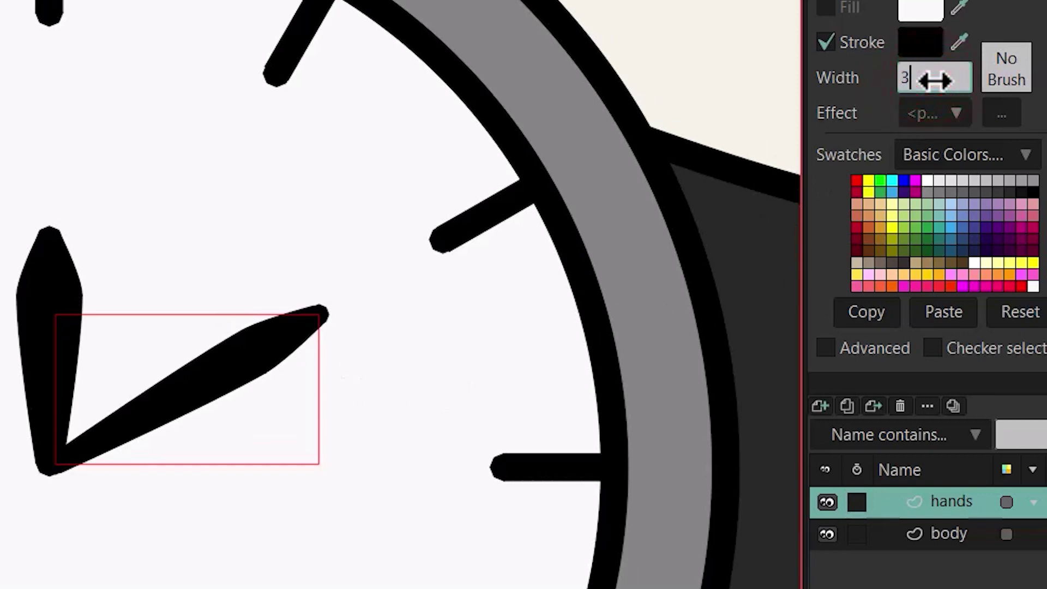
left_click_drag(935, 81, 935, 81)
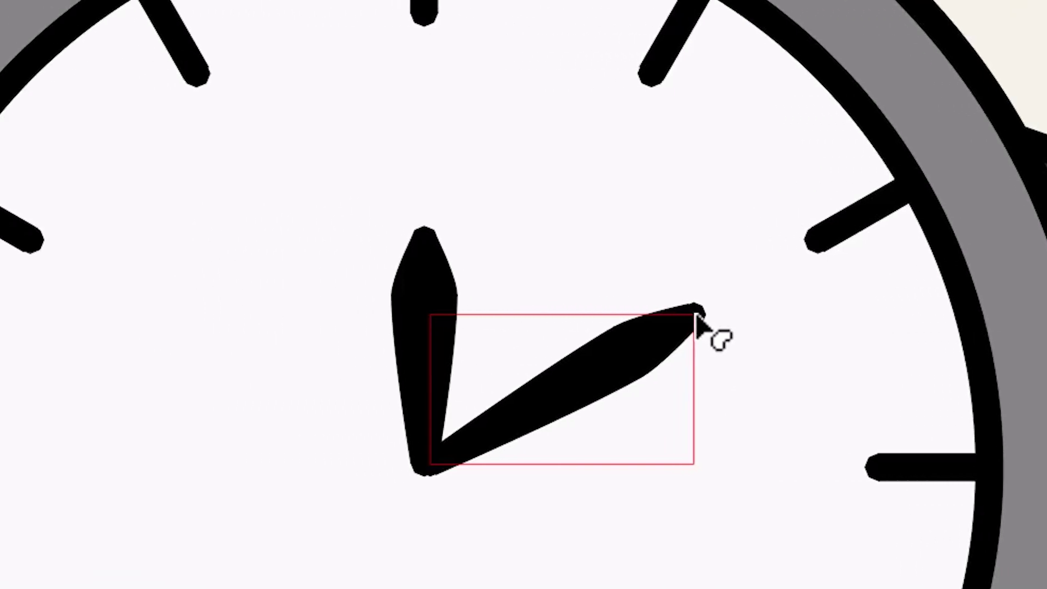
Step: Duplicate the 2 o'clock hand, rotate the copy about the dial's centre towards 4 o'clock and lengthen it
left_click(698, 317)
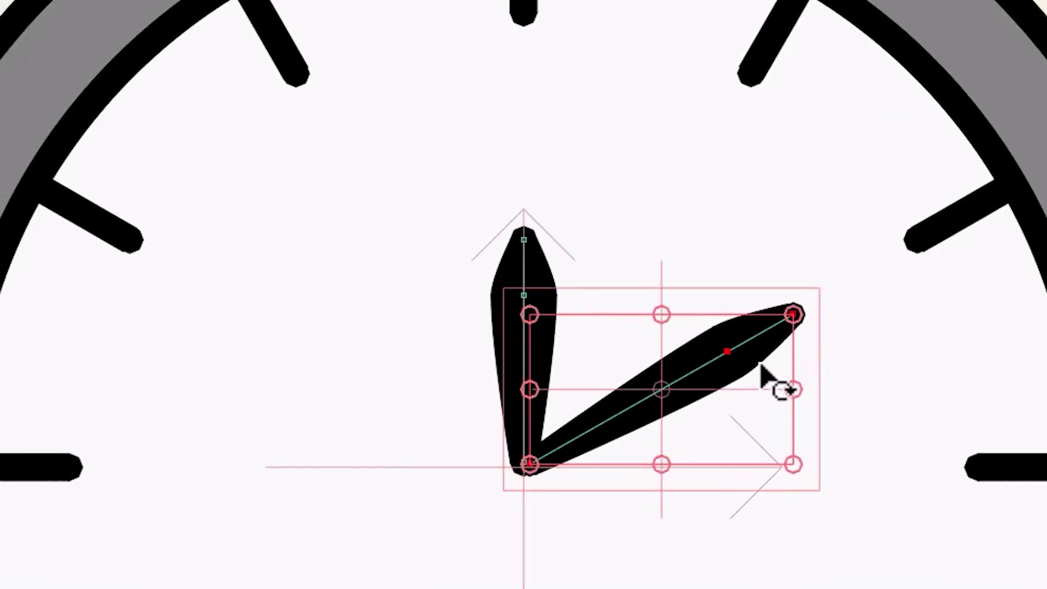
left_click_drag(661, 390, 525, 464)
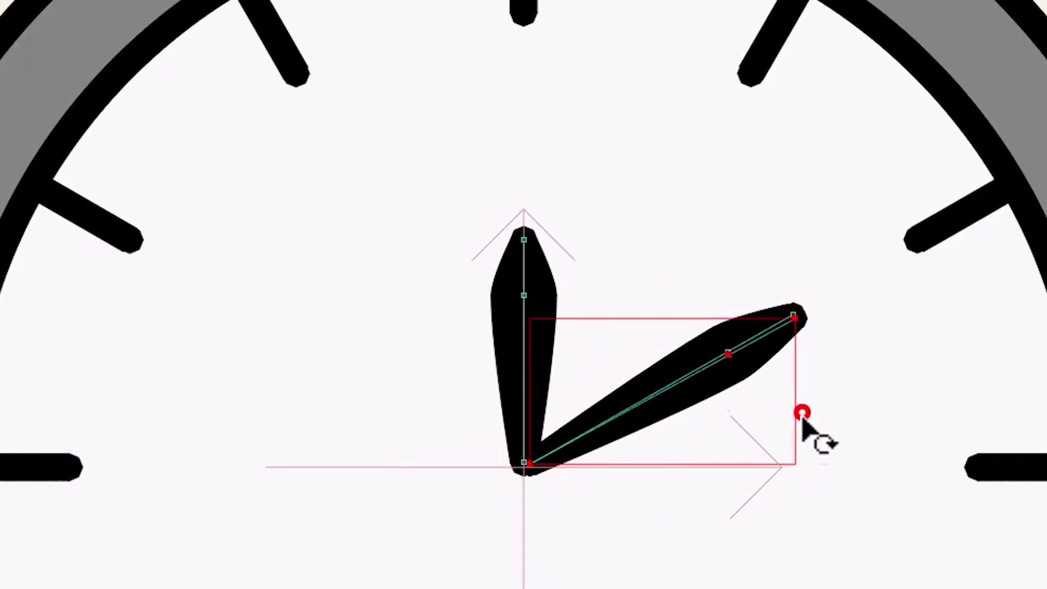
left_click_drag(802, 413, 709, 586)
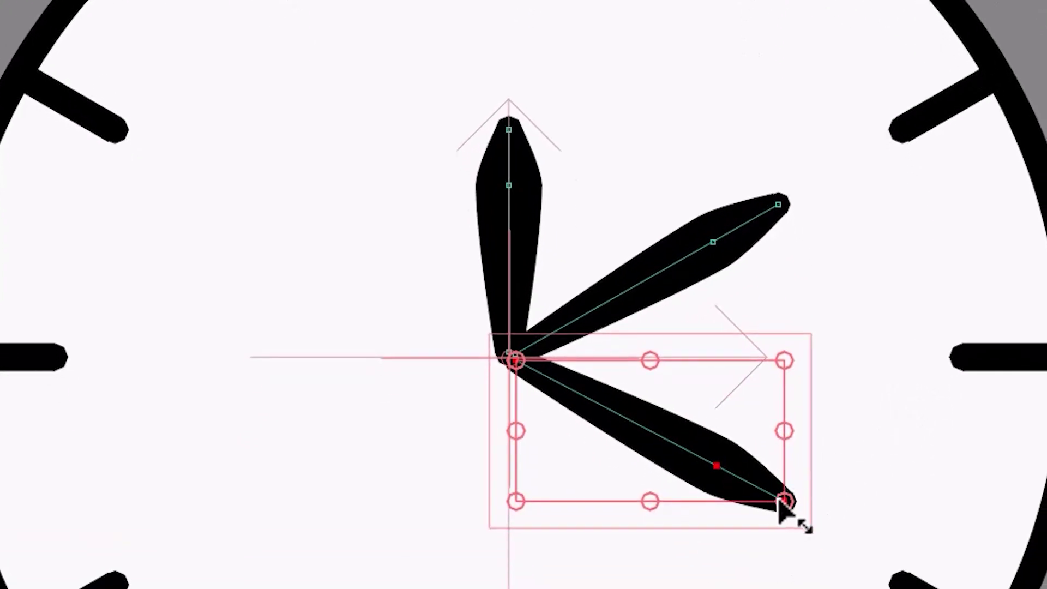
left_click_drag(785, 506, 832, 546)
Step: Set the stroke width of the 4 o'clock hand's shape to 3
key("Escape")
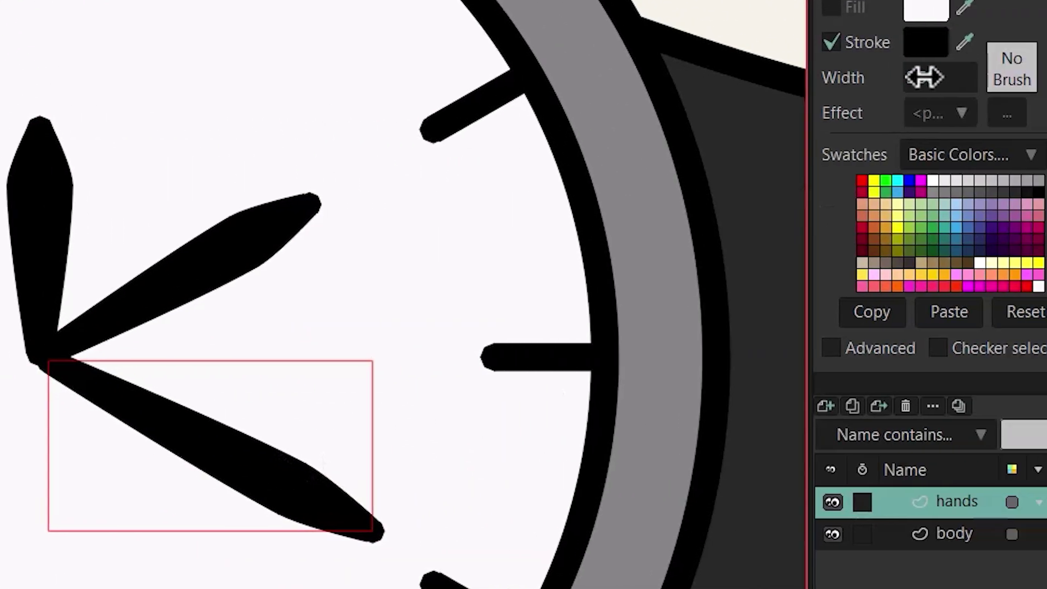
left_click(921, 76)
type("3")
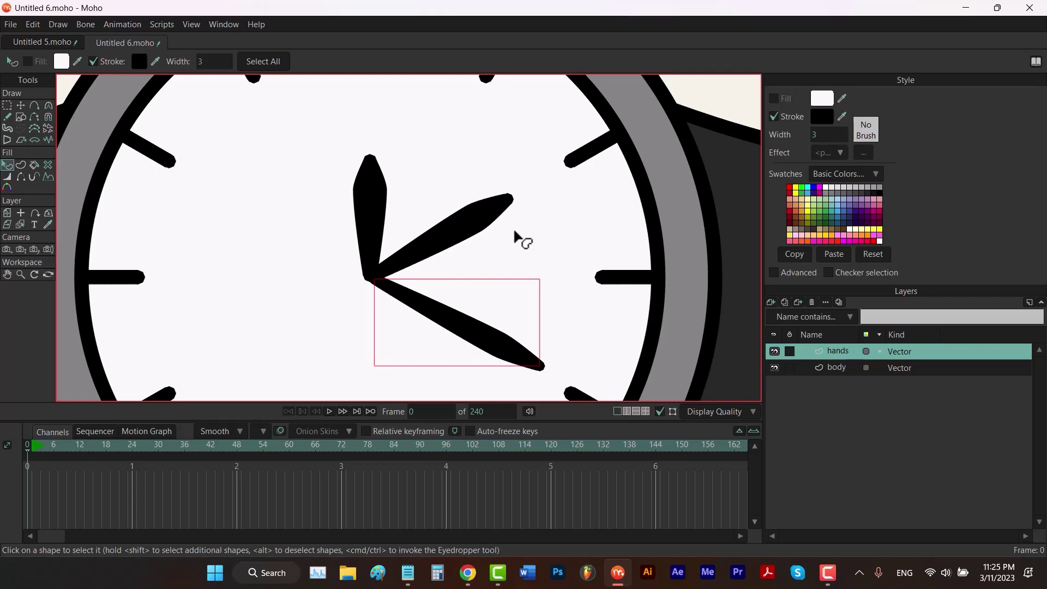
Step: Add a new vector layer above the hands and name it "extra"
key("ctrl+r")
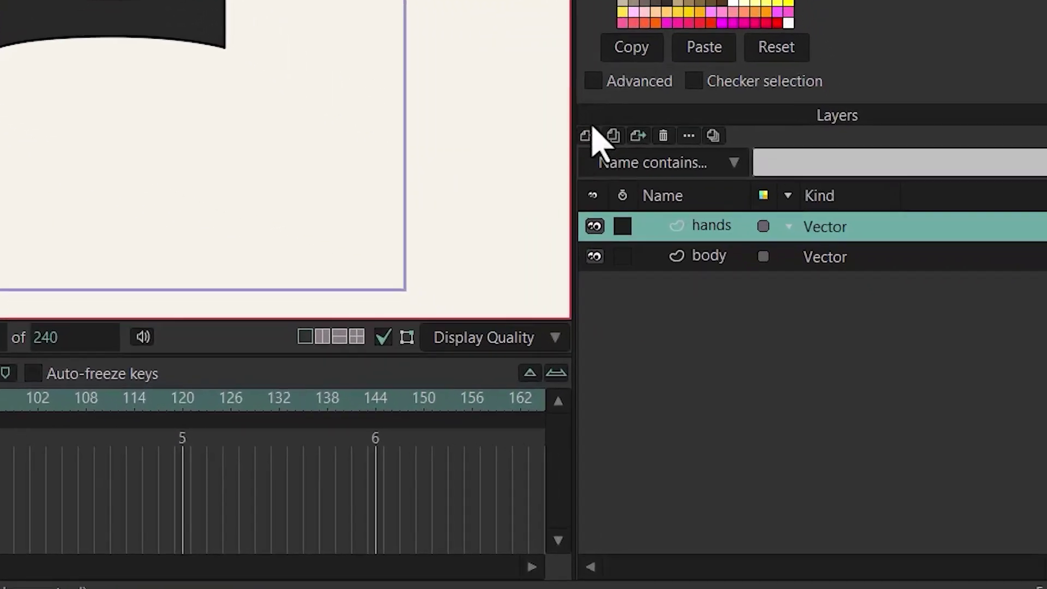
left_click(770, 302)
left_click(577, 138)
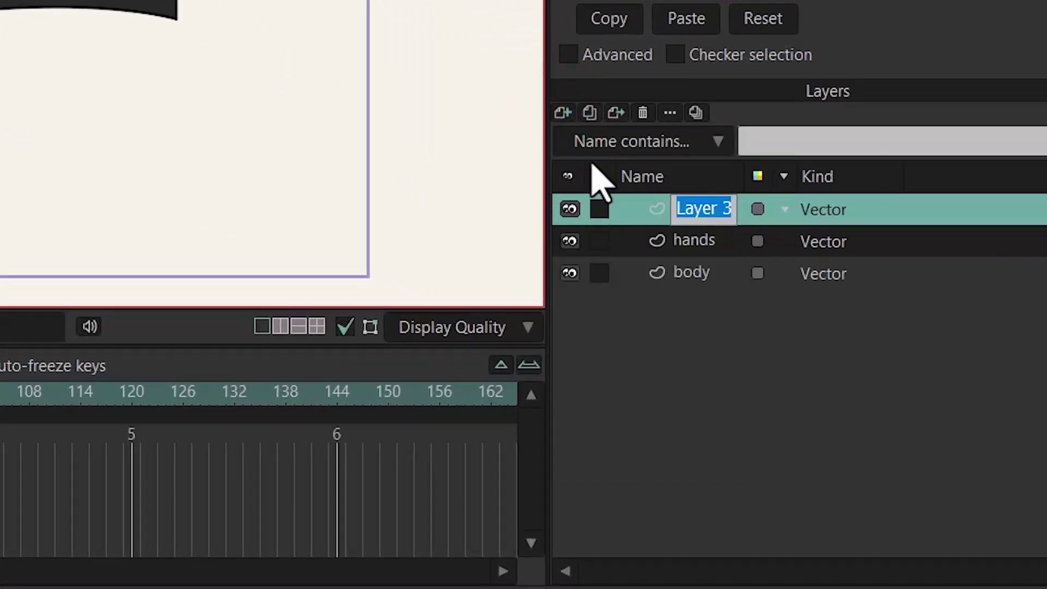
type("extra")
key("Return")
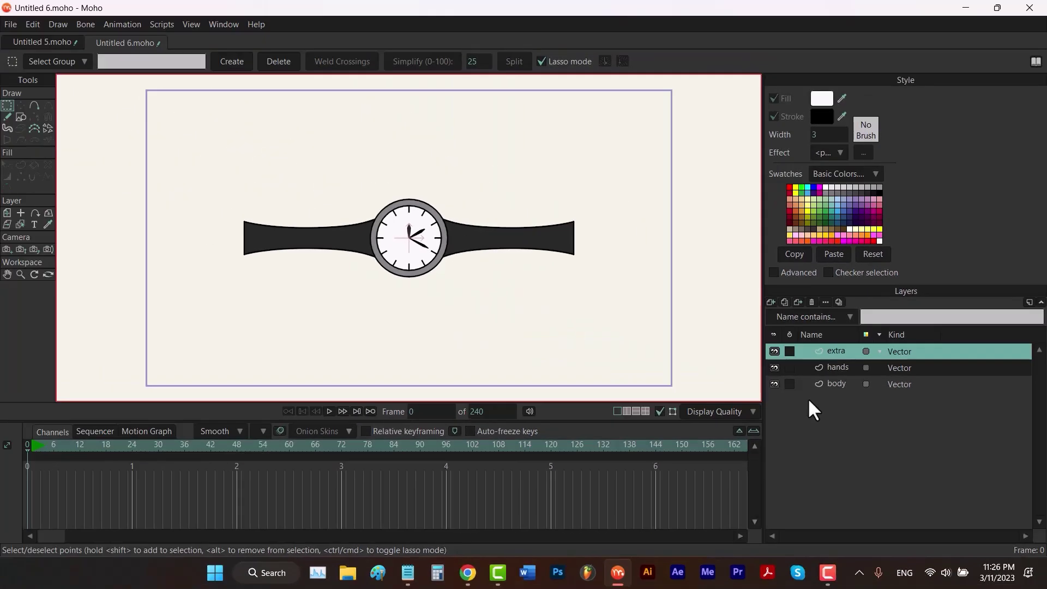
Step: Draw a narrow upright rectangle across the right strap and set its vertical position to 0
left_click(21, 118)
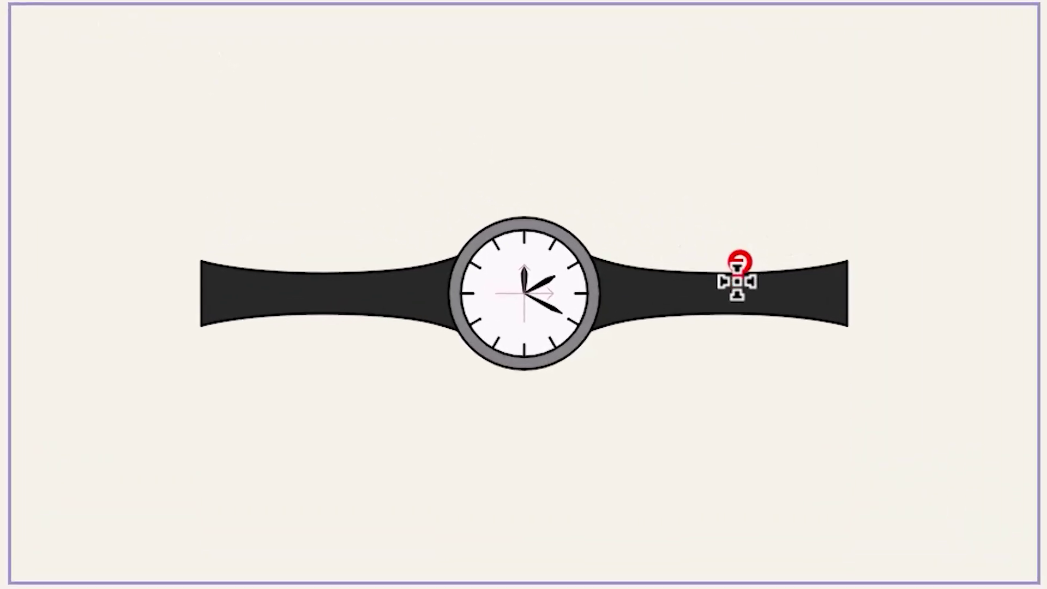
left_click_drag(520, 222, 503, 256)
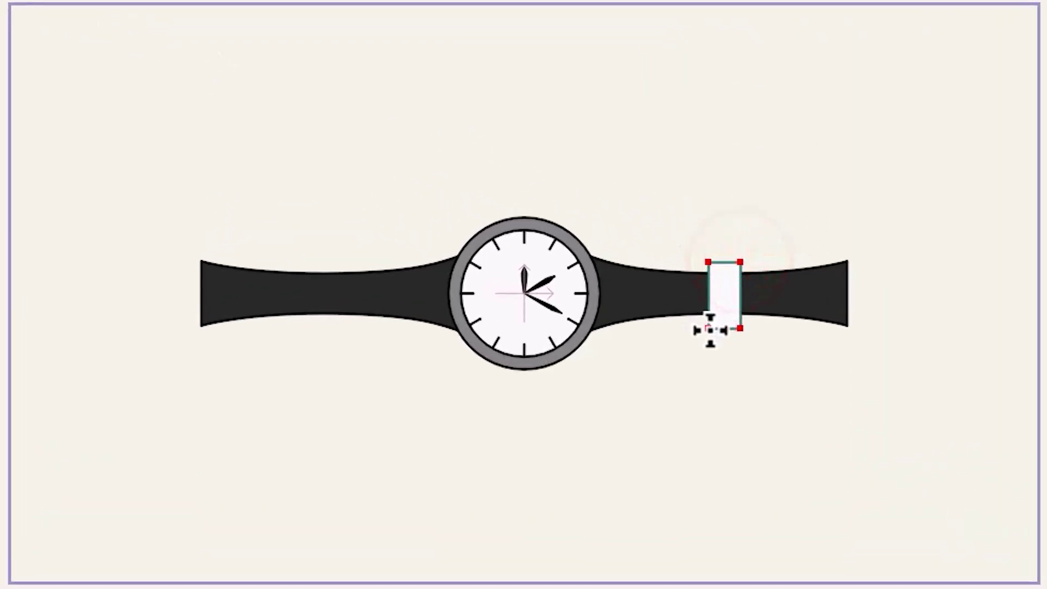
left_click(742, 297)
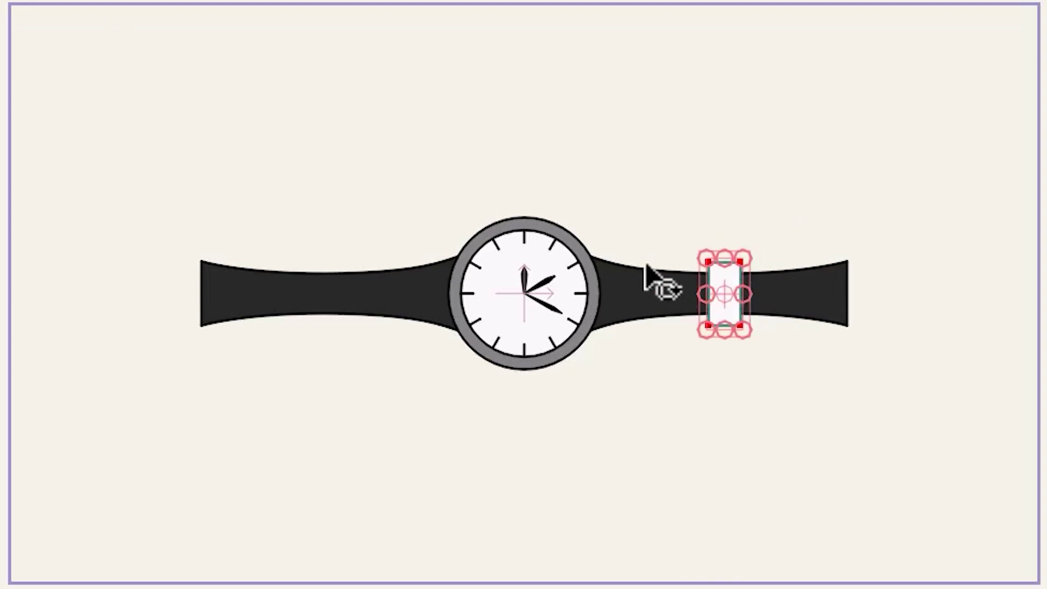
left_click(215, 25)
type("0")
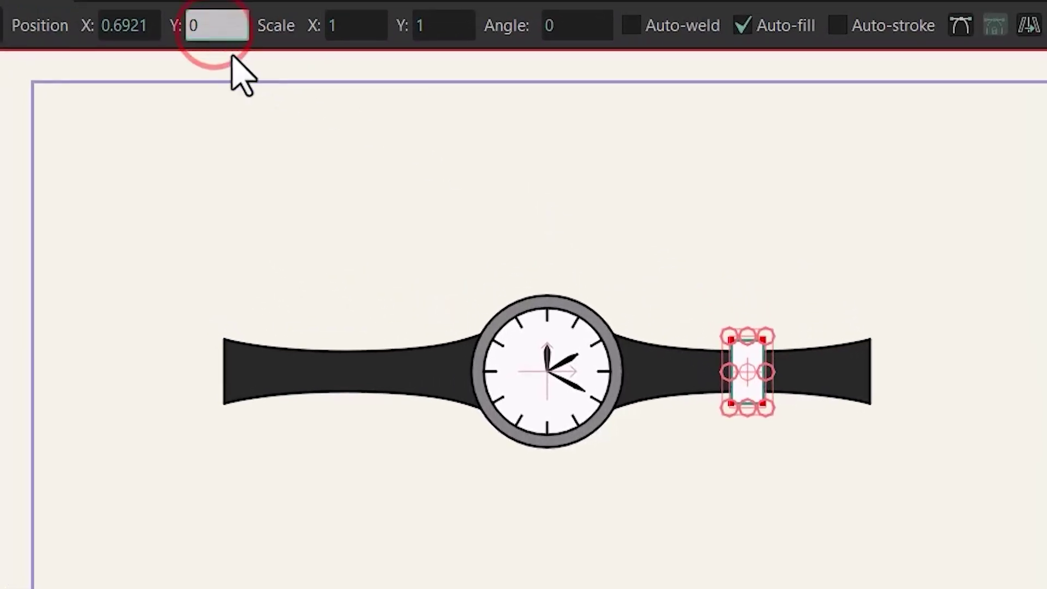
key("Return")
Step: Fill the strap rectangle with light grey and reduce its height to sit just beyond the strap's edges
key("f")
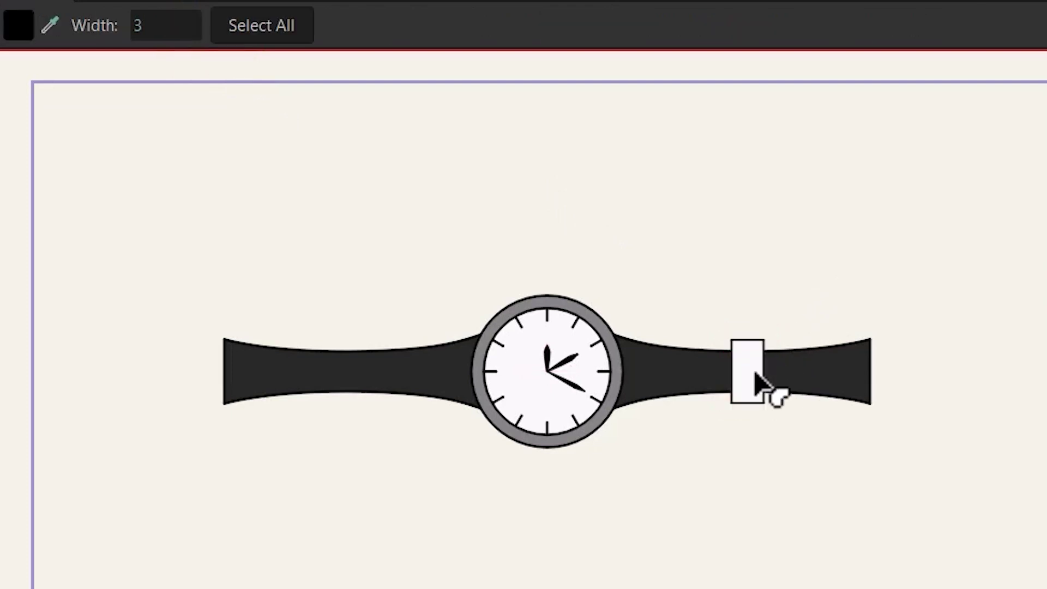
left_click(751, 372)
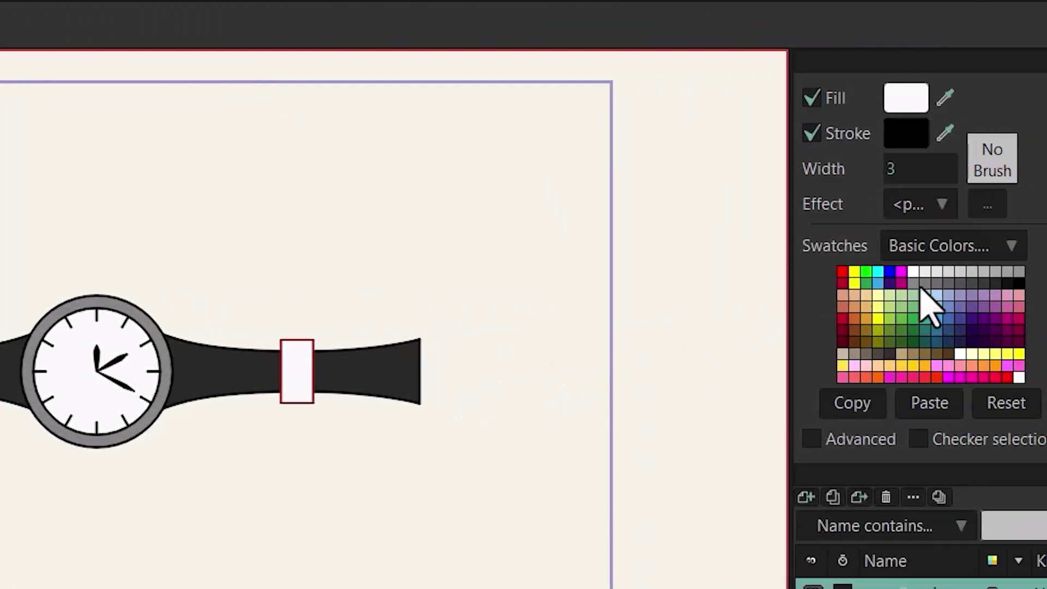
left_click(985, 271)
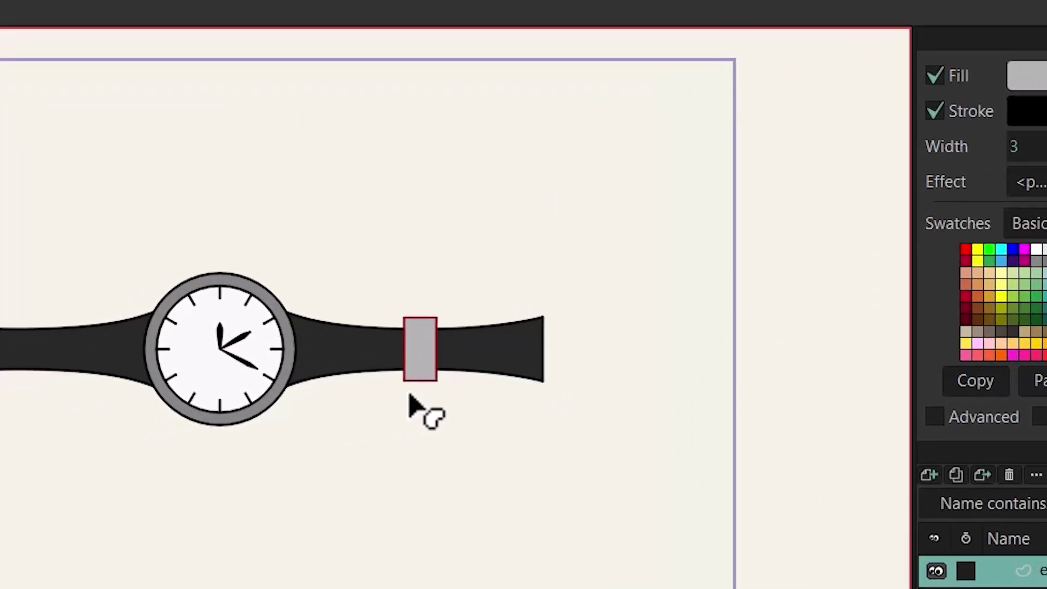
left_click(412, 384)
left_click(417, 319)
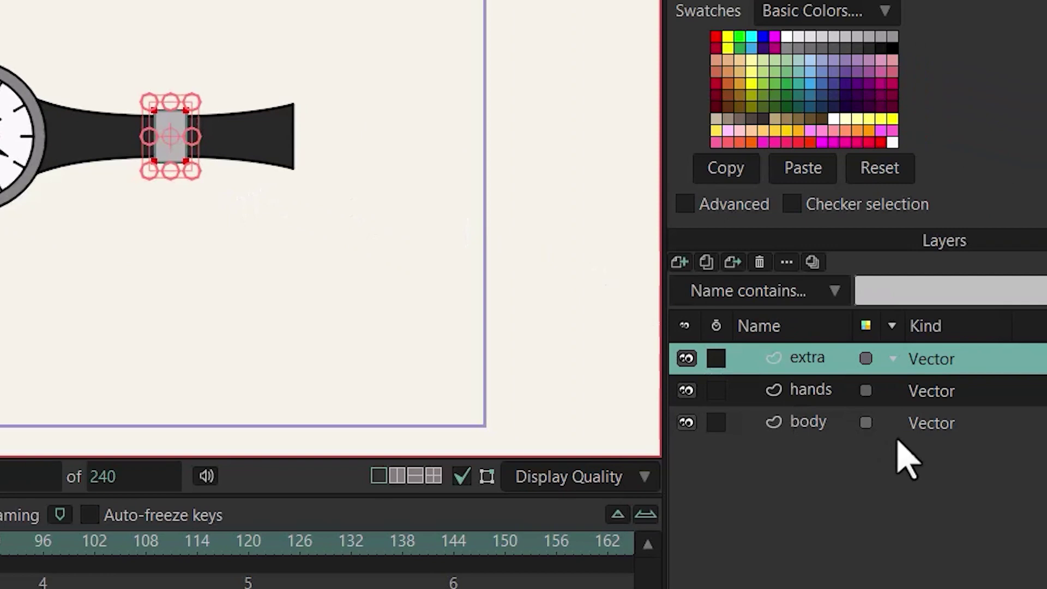
Step: Cut the outer case circle and the inner dial circle out of the body layer
left_click(843, 423)
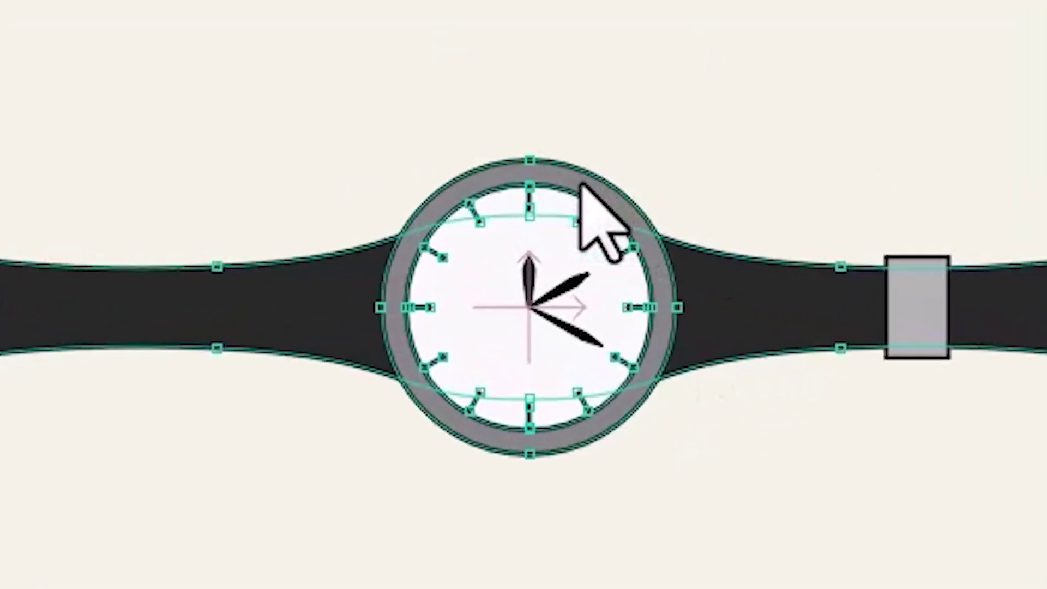
left_click(568, 177)
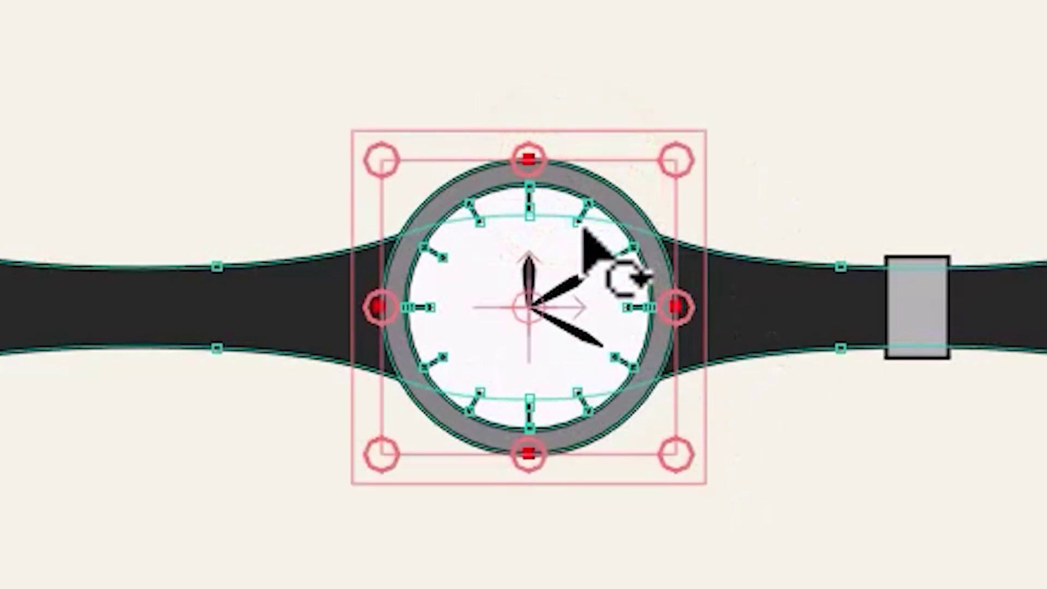
left_click(554, 199)
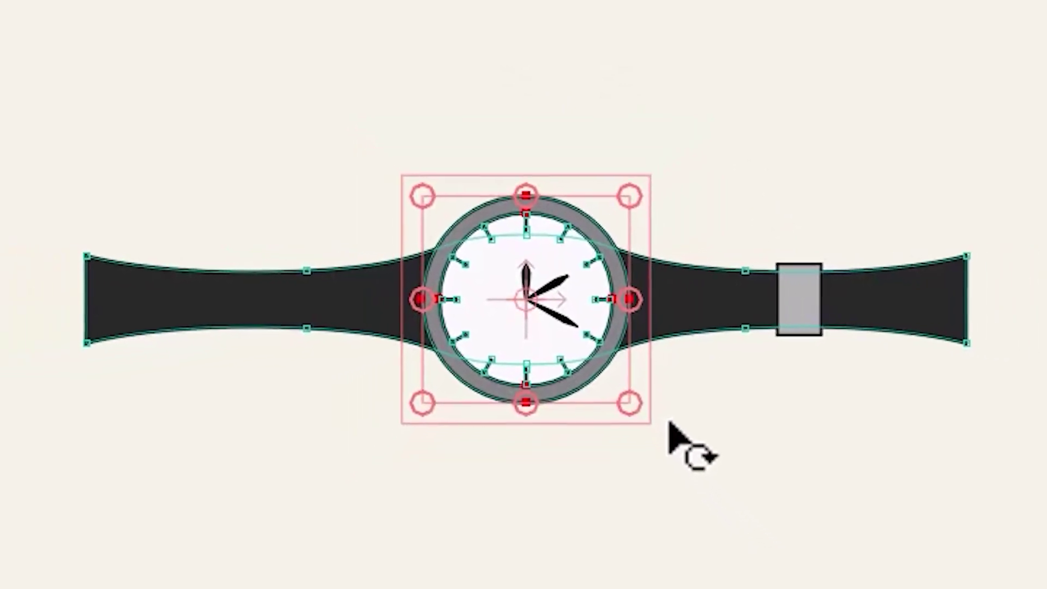
key("Delete")
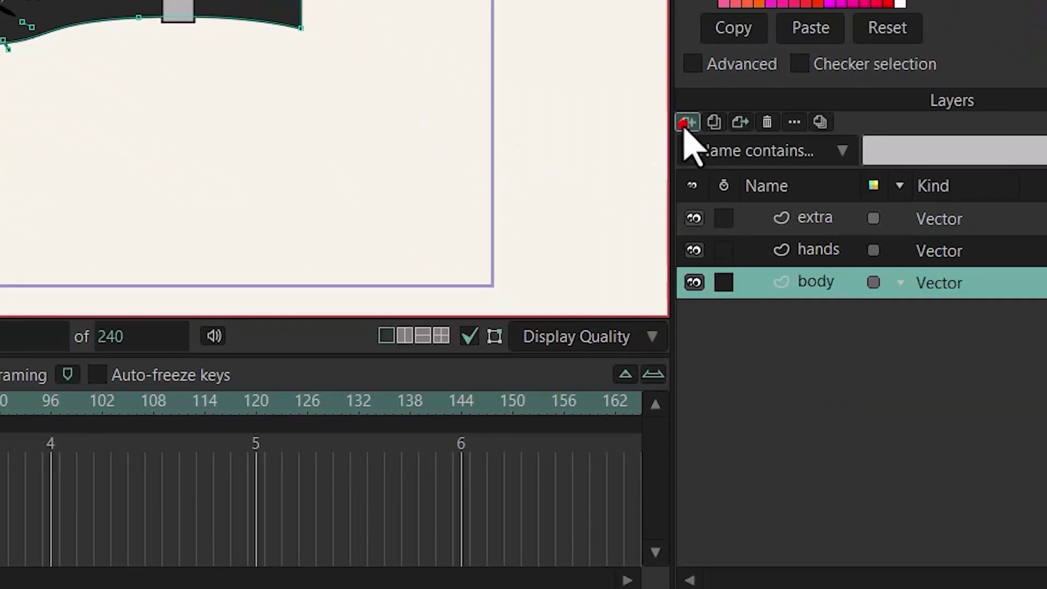
Step: Paste the two circles onto a new vector layer above the body and name it "head"
left_click(954, 268)
left_click(963, 293)
key("Return")
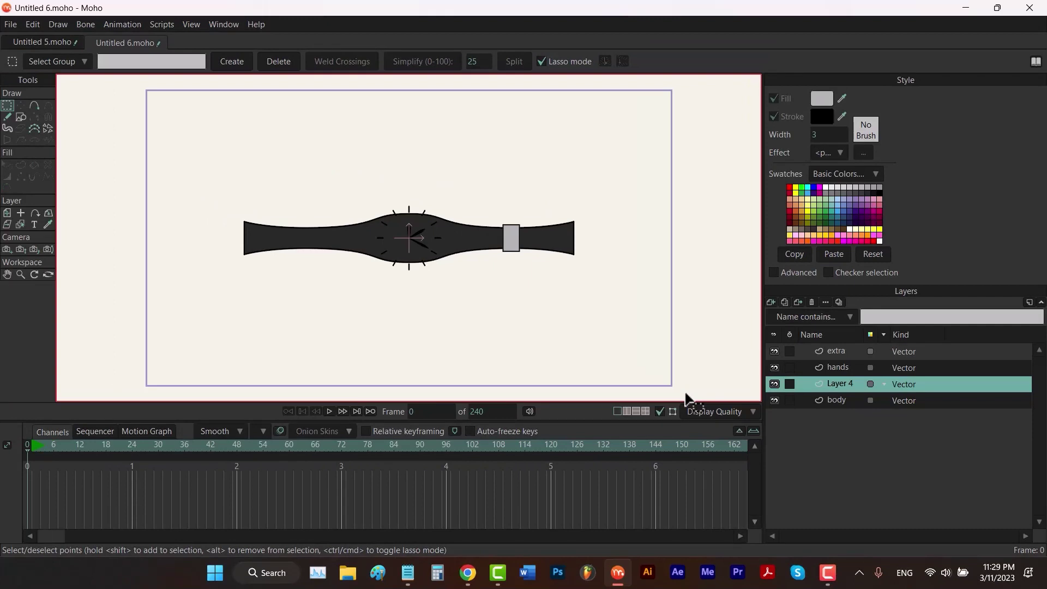
key("ctrl+v")
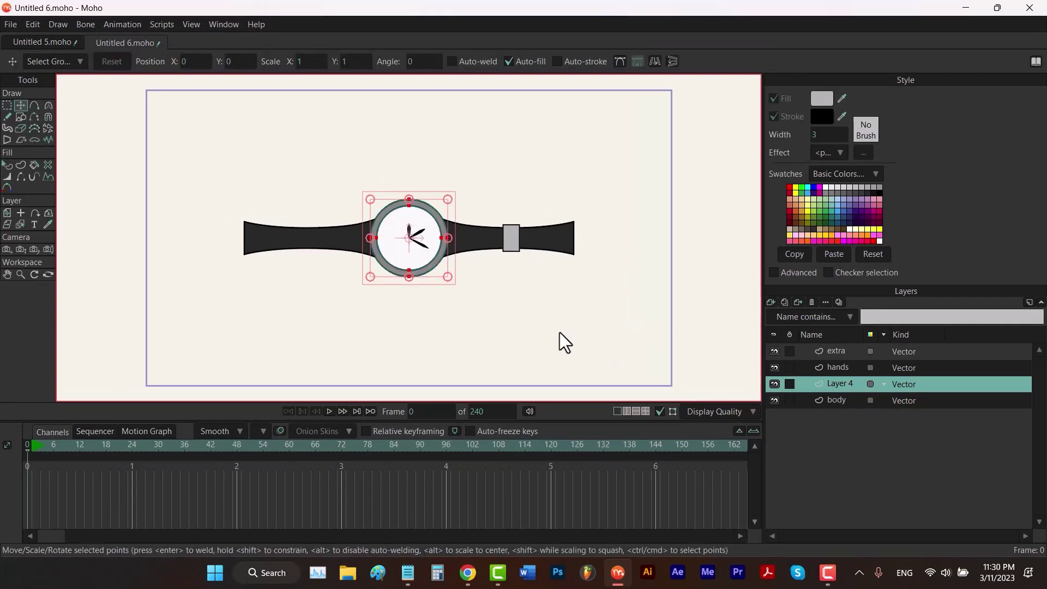
double_click(841, 378)
type("head")
key("Return")
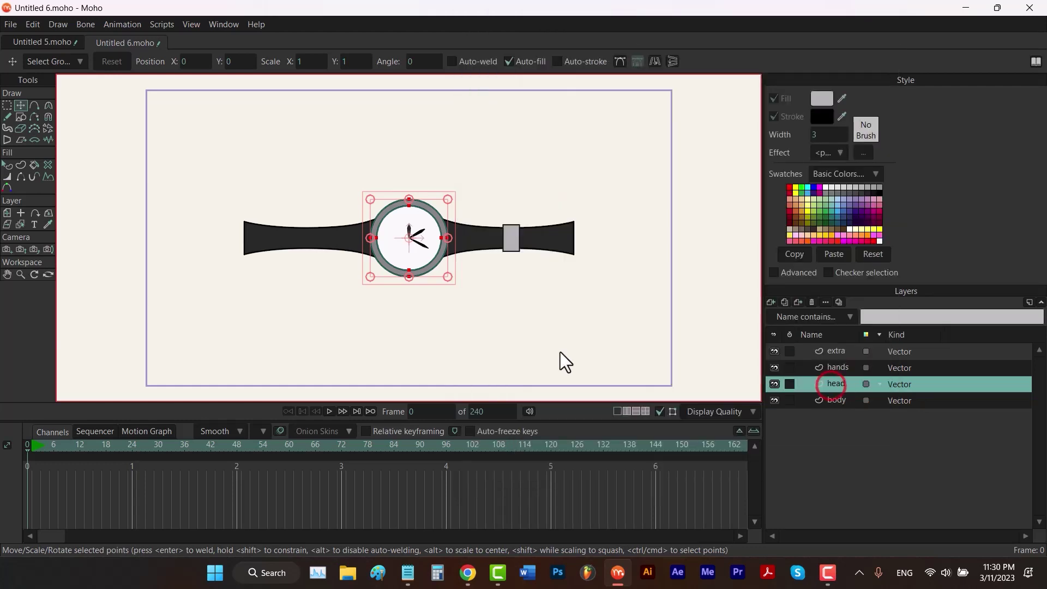
Step: Select all the hour marks on the body layer and cut them
left_click(840, 404)
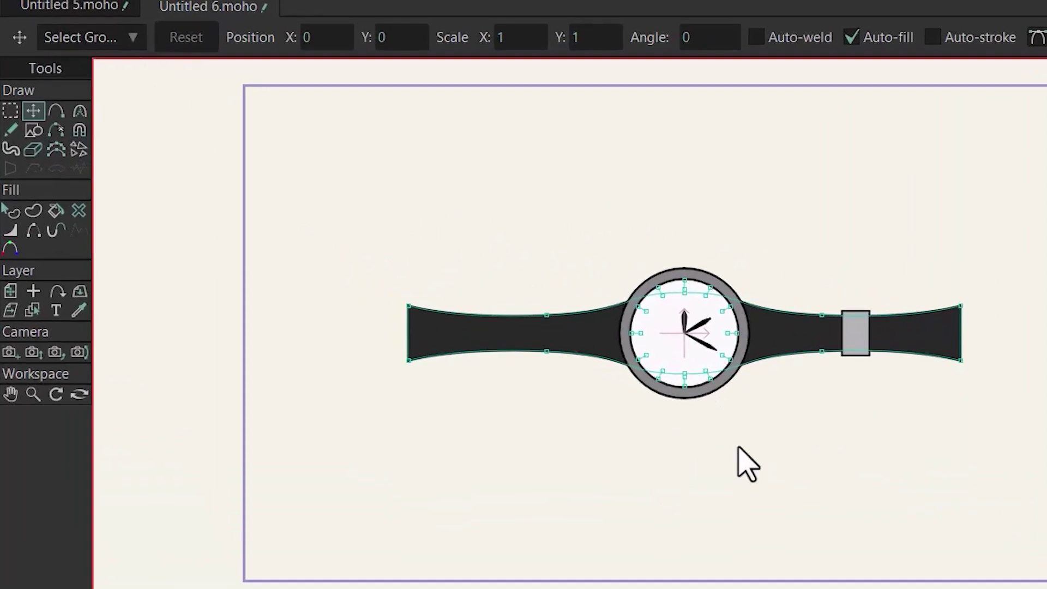
left_click(94, 39)
left_click(113, 88)
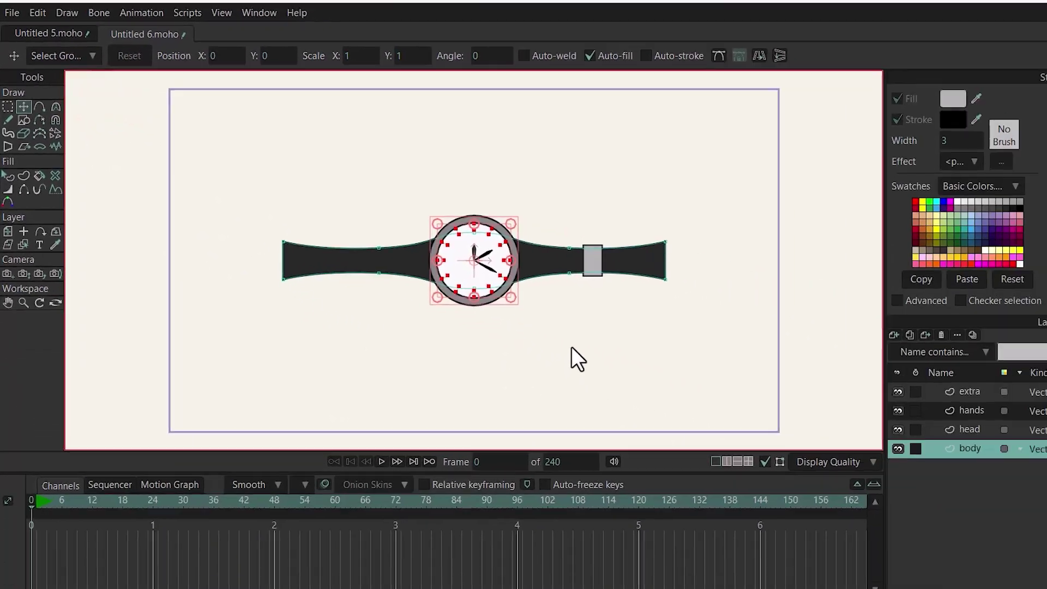
left_click(807, 452)
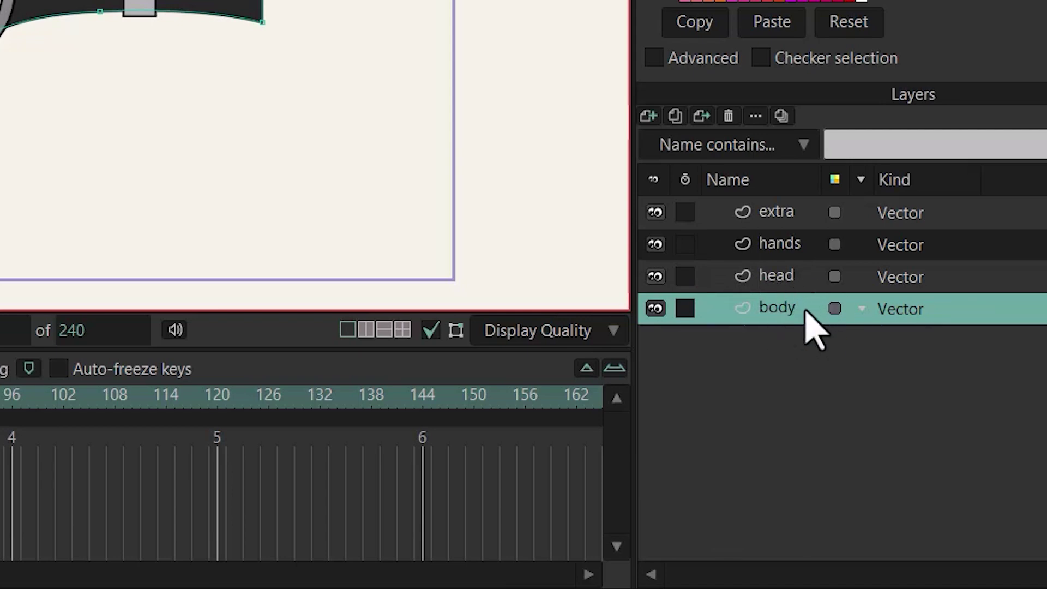
Step: Add a new vector layer directly above the head layer and paste the hour marks onto it
left_click(776, 273)
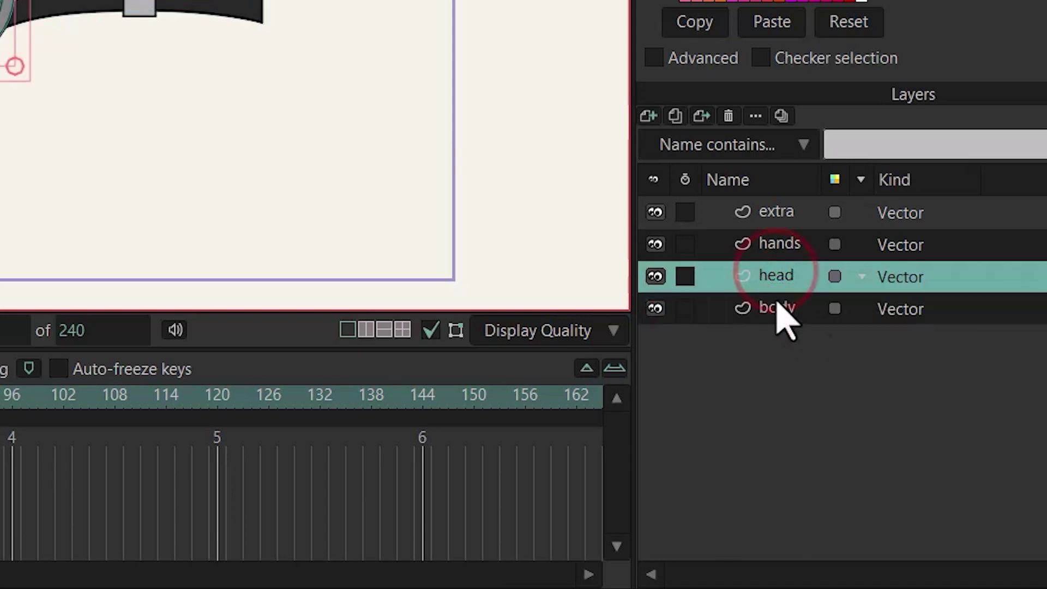
left_click(649, 116)
left_click(665, 140)
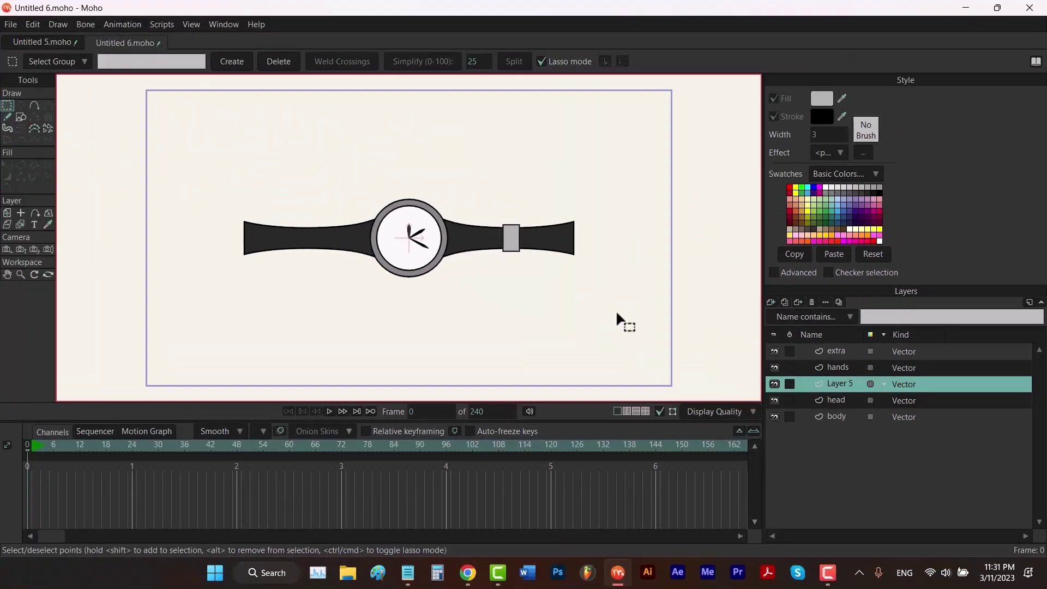
key("t")
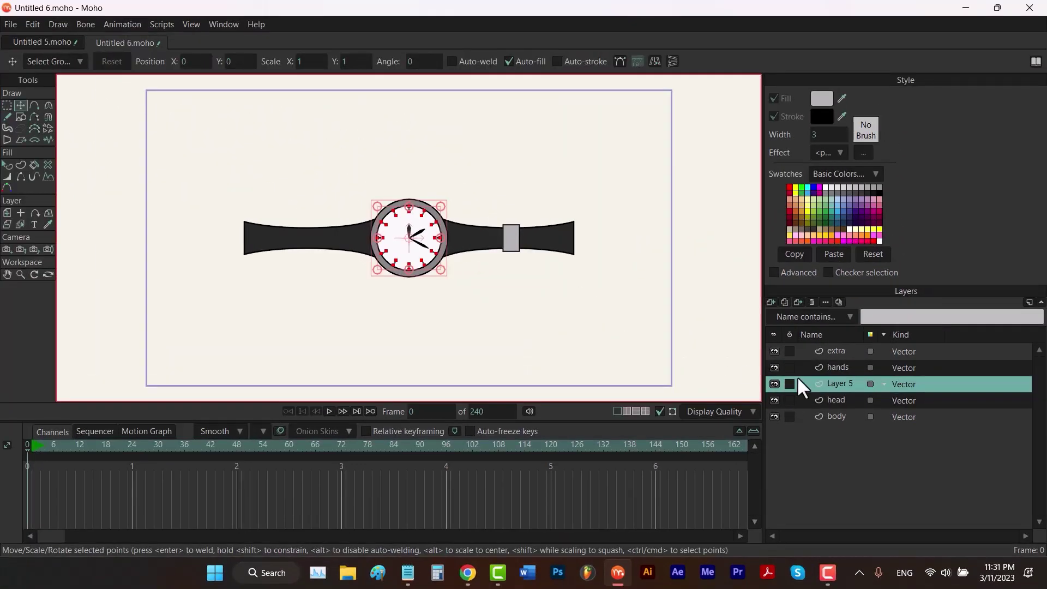
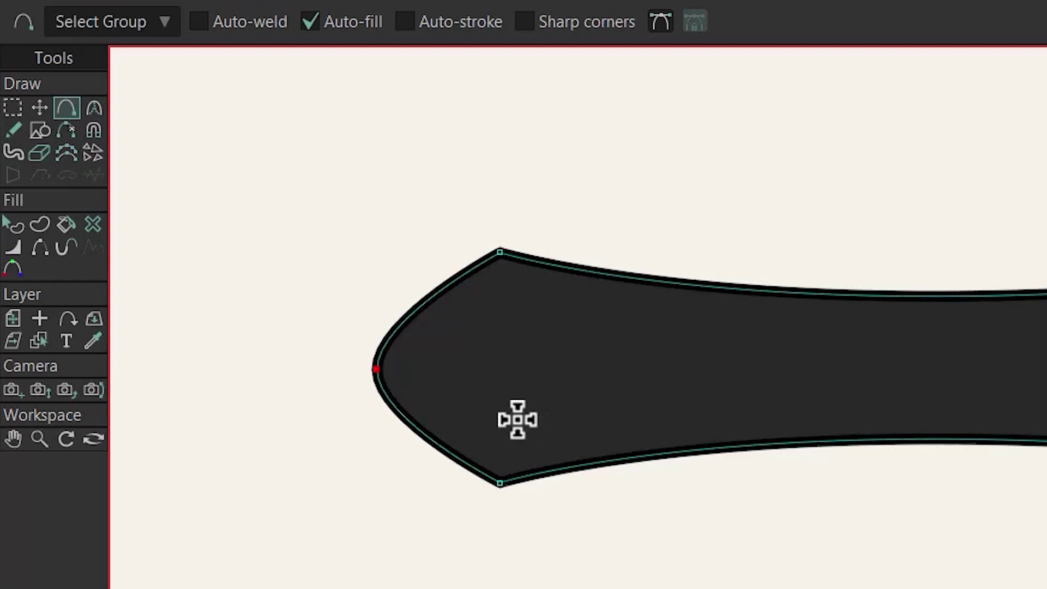
Step: Peak the point at the left strap tip and split both tip edges at their midpoints
key("c")
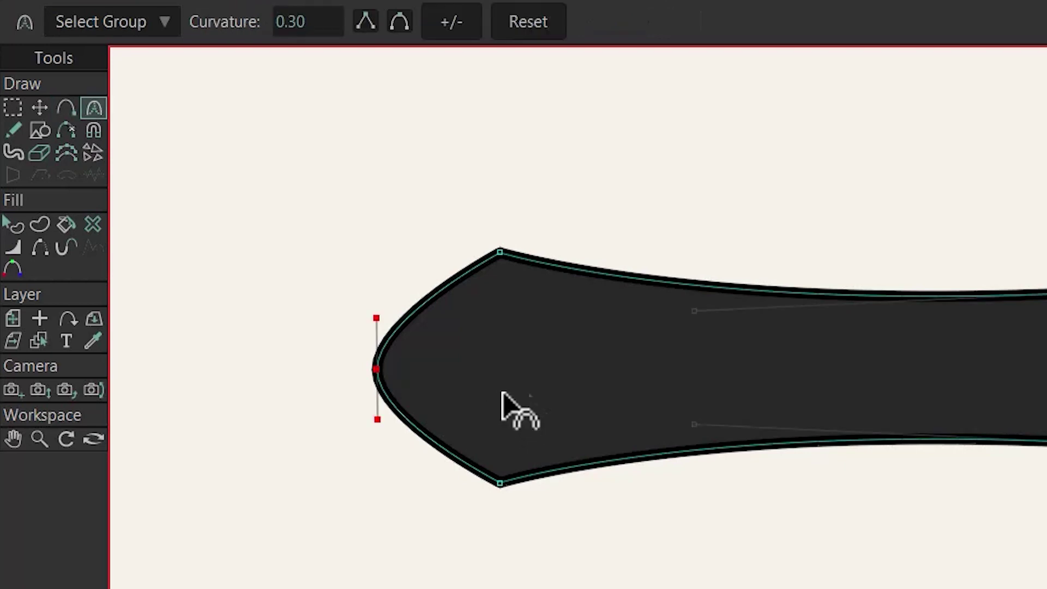
left_click(364, 23)
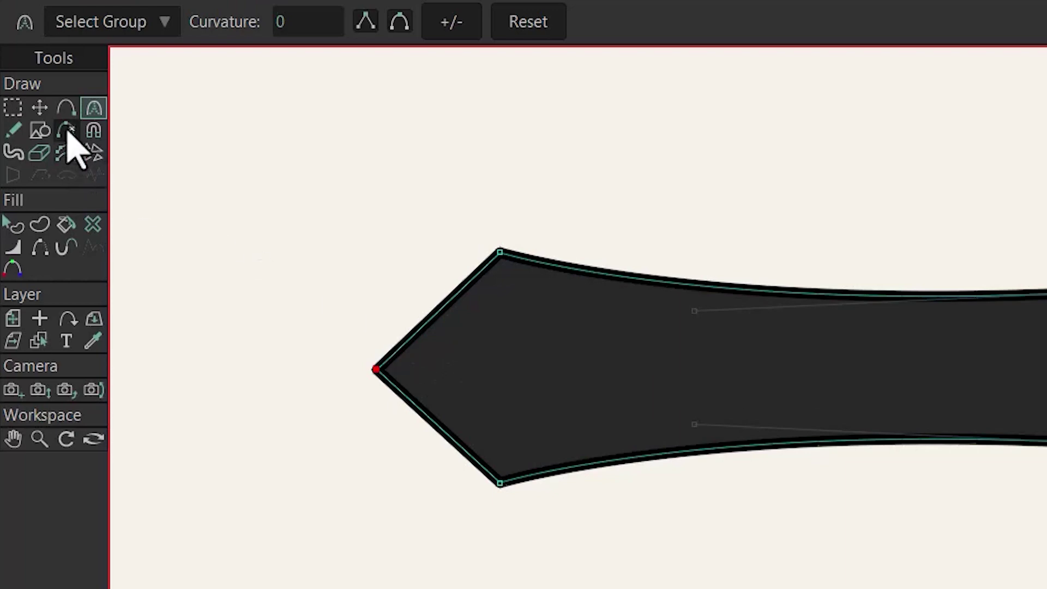
key("t")
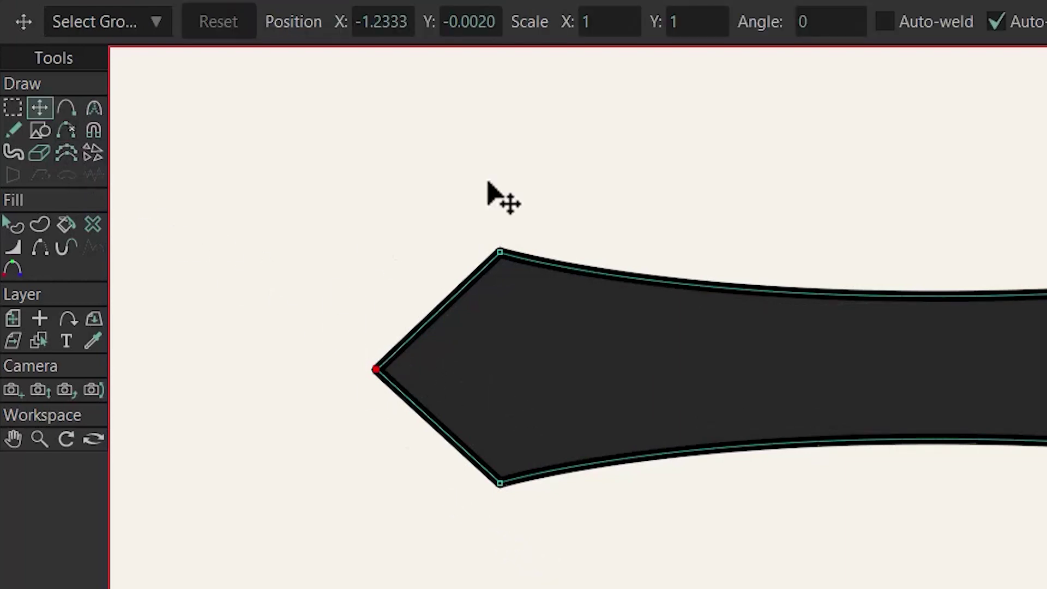
mouse_move(487, 554)
left_mouse_down()
mouse_move(444, 234)
mouse_move(483, 548)
left_mouse_up()
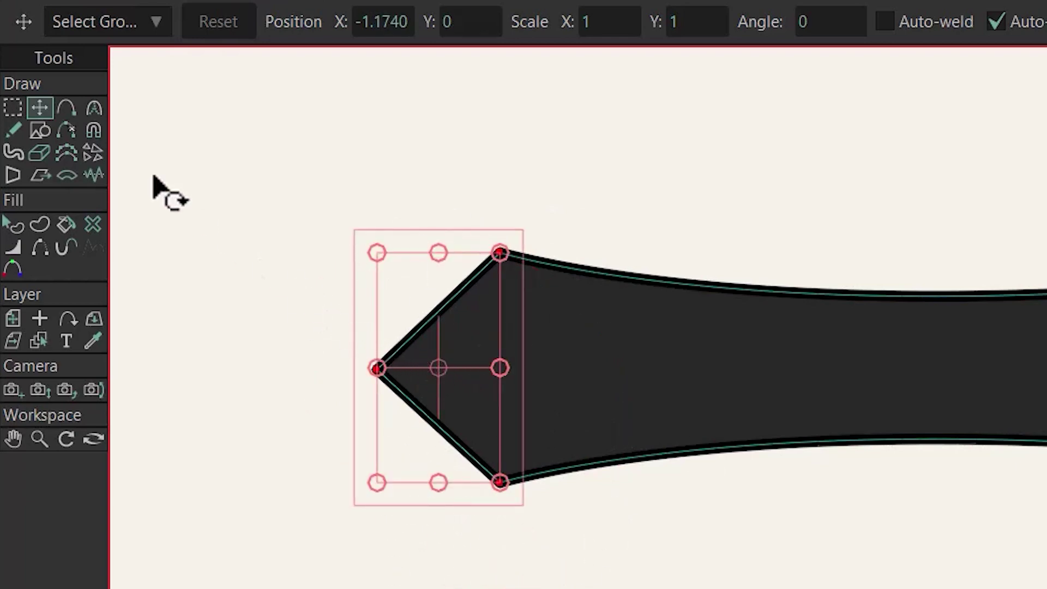
left_click(11, 106)
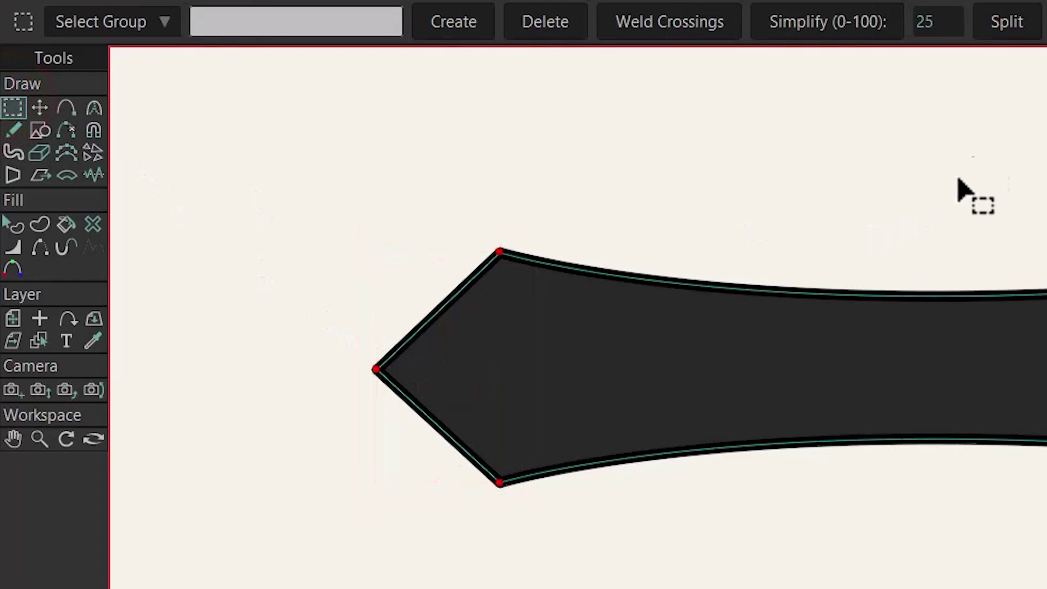
left_click(997, 34)
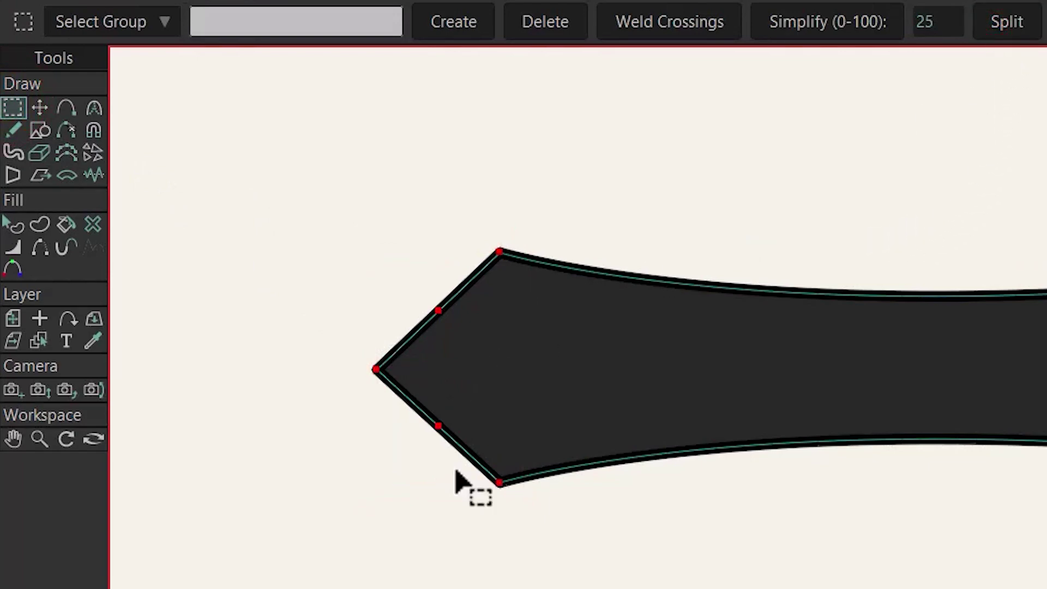
Step: Select the two new midpoints on the left strap tip's edges and smooth them to a curvature of 0.30
key("t")
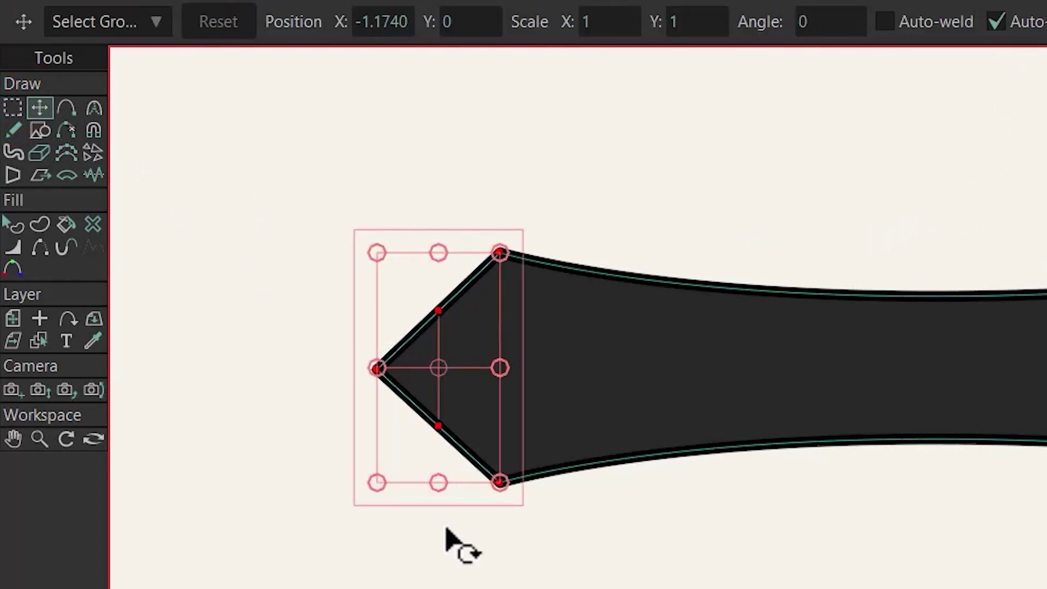
mouse_move(446, 526)
left_mouse_down()
mouse_move(430, 374)
mouse_move(468, 391)
mouse_move(397, 509)
mouse_move(420, 518)
left_mouse_up()
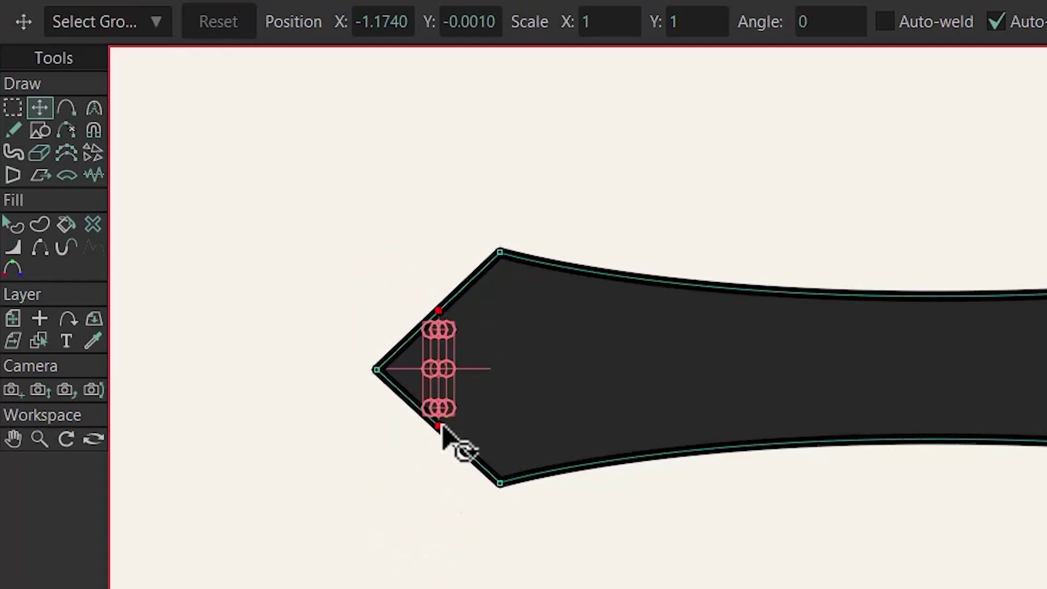
scroll(441, 431, "up", 3)
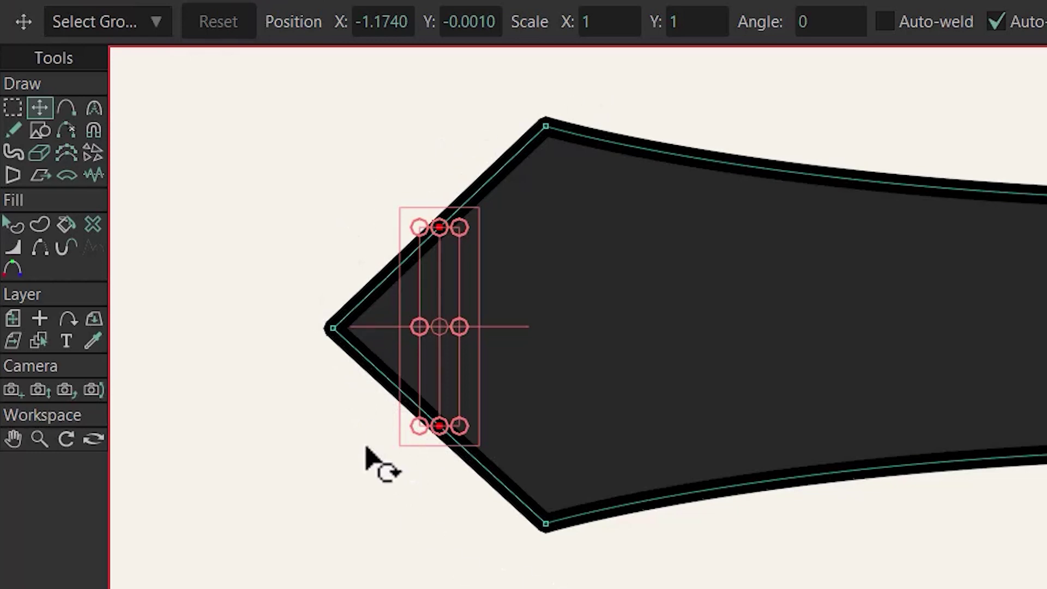
key("c")
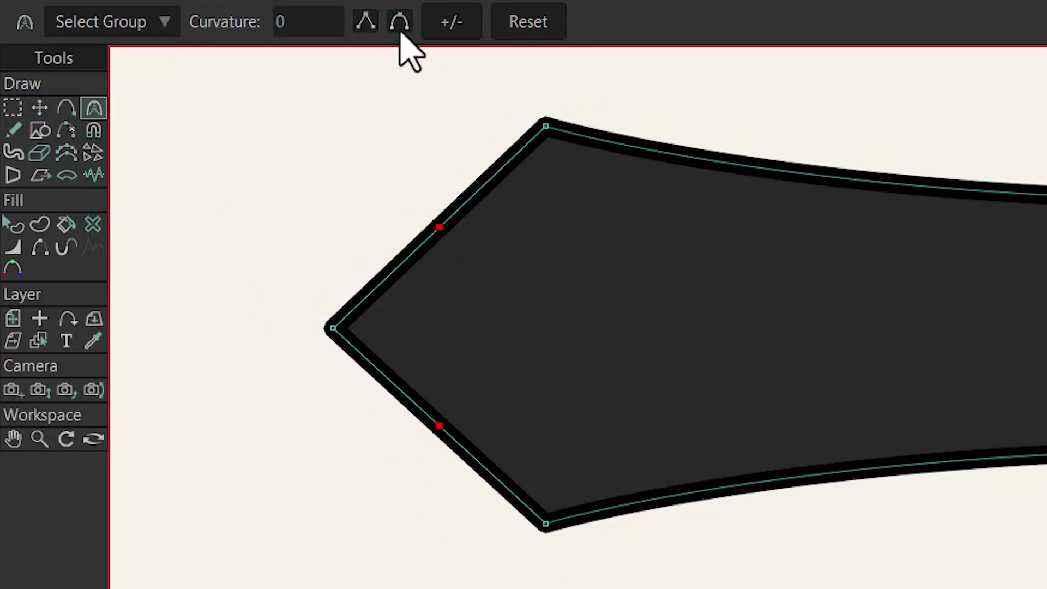
left_click(399, 27)
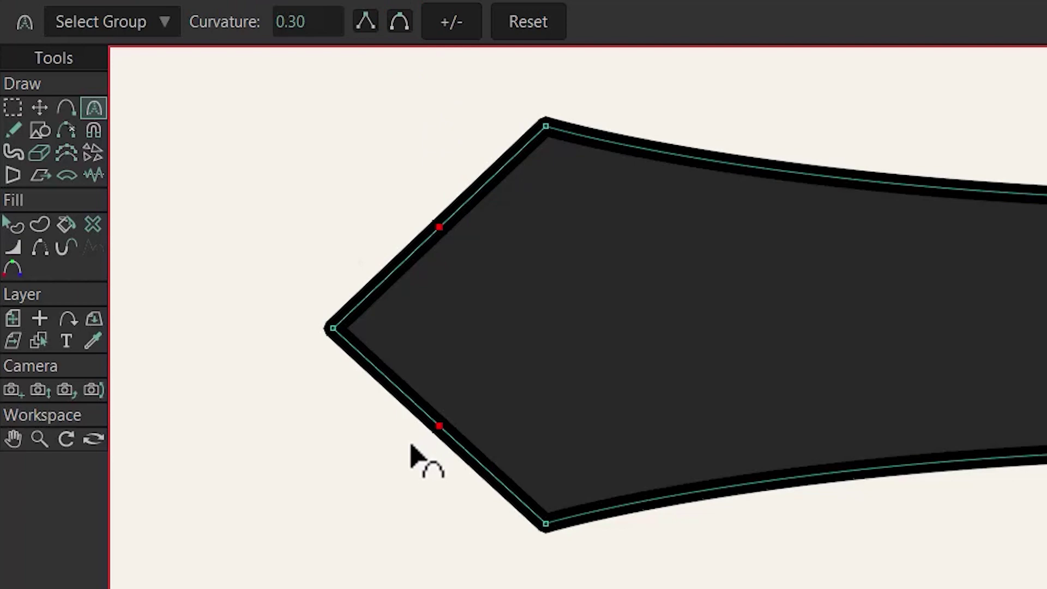
left_click(375, 488)
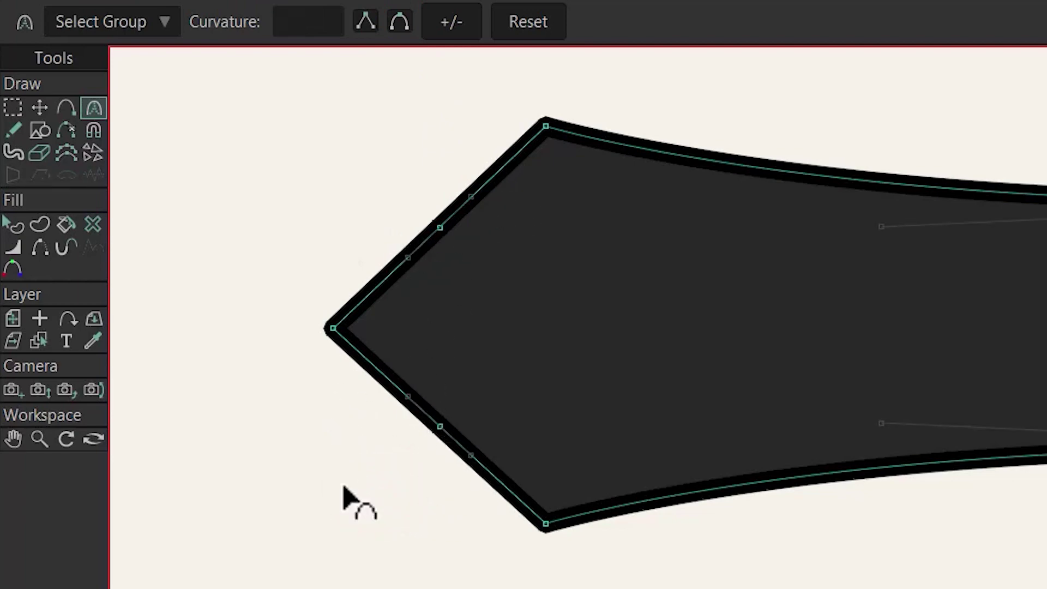
Step: Spread the two midpoints apart vertically and raise their curvature to about 0.50 to round the left strap tip
key("t")
mouse_move(389, 521)
left_mouse_down()
mouse_move(405, 452)
mouse_move(406, 176)
mouse_move(525, 443)
mouse_move(345, 542)
mouse_move(353, 480)
left_mouse_up()
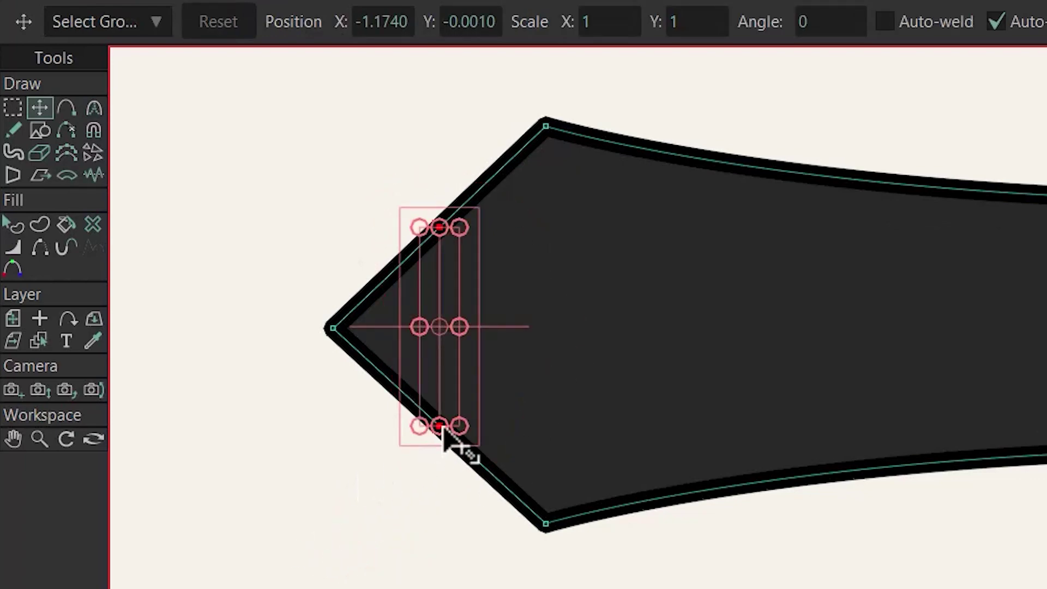
mouse_move(439, 427)
left_mouse_down()
mouse_move(436, 481)
mouse_move(577, 510)
left_mouse_up()
key("c")
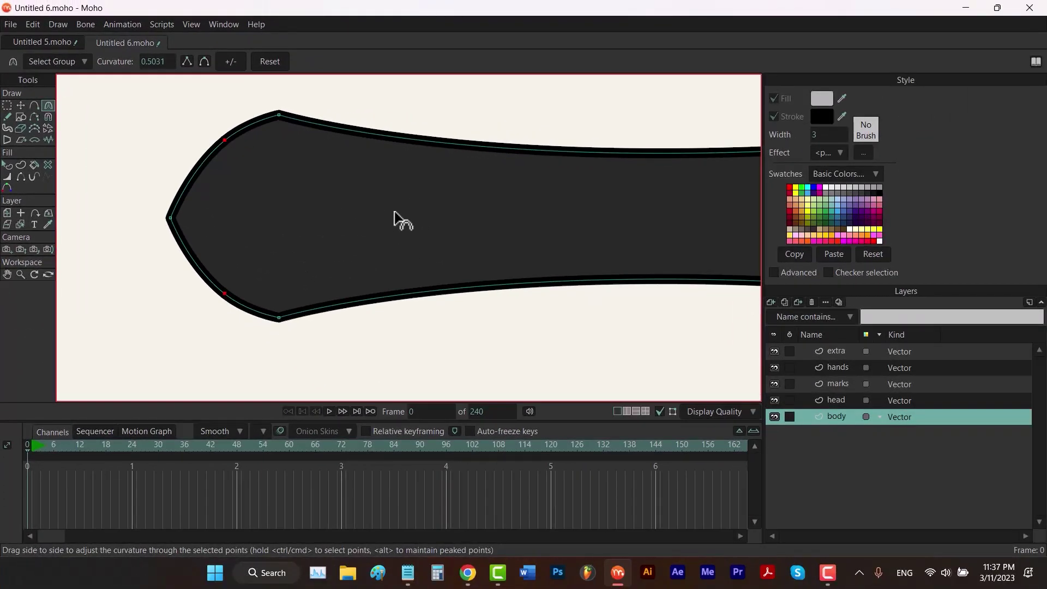
key("ctrl+r")
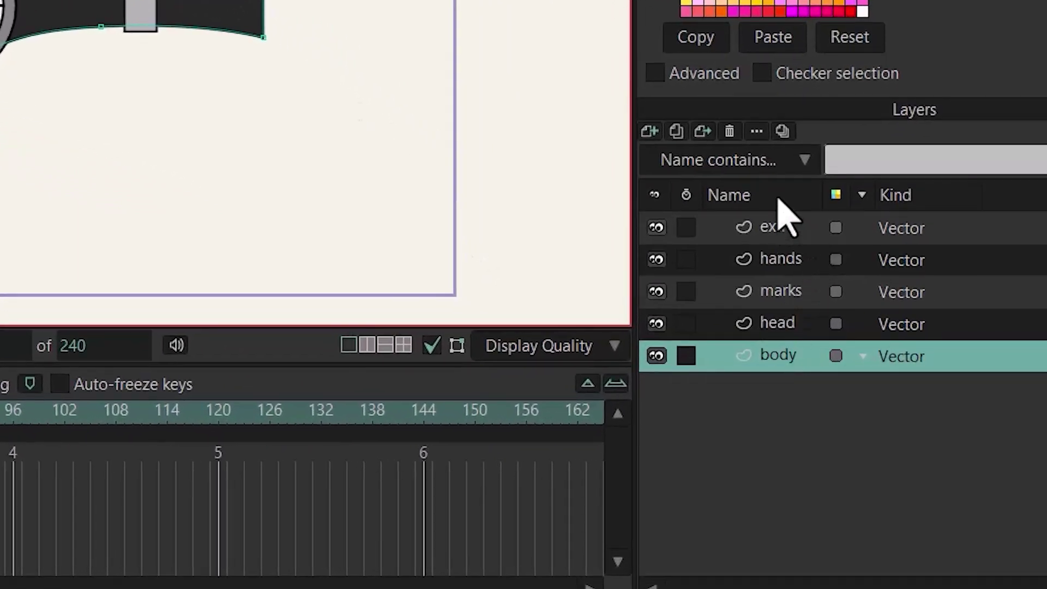
Step: Add a new vector layer above the "extra" layer and name it for the watch's right side
left_click(769, 234)
left_click(649, 131)
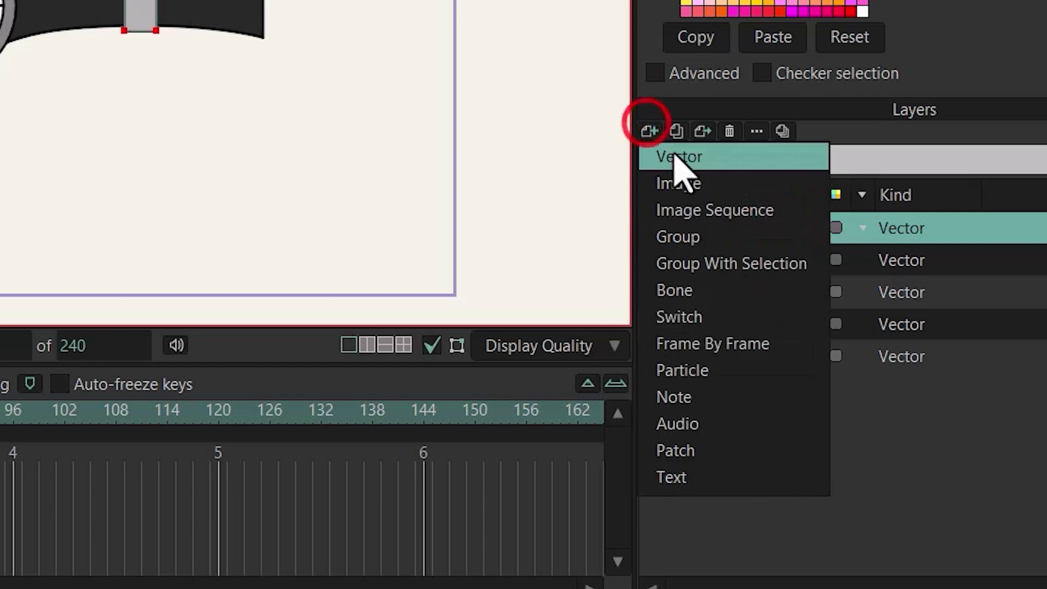
left_click(675, 155)
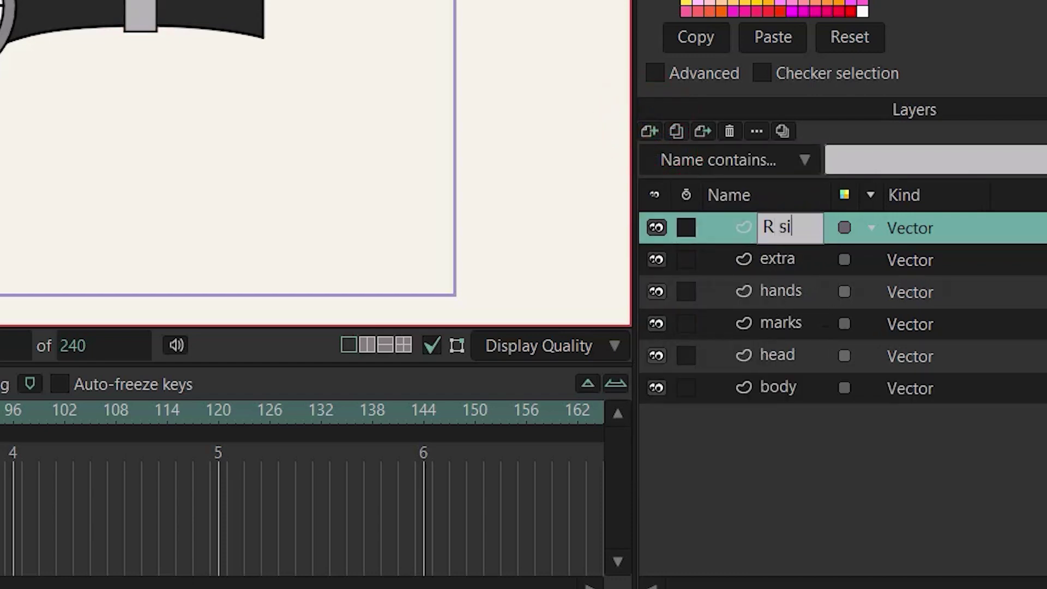
left_click(997, 226)
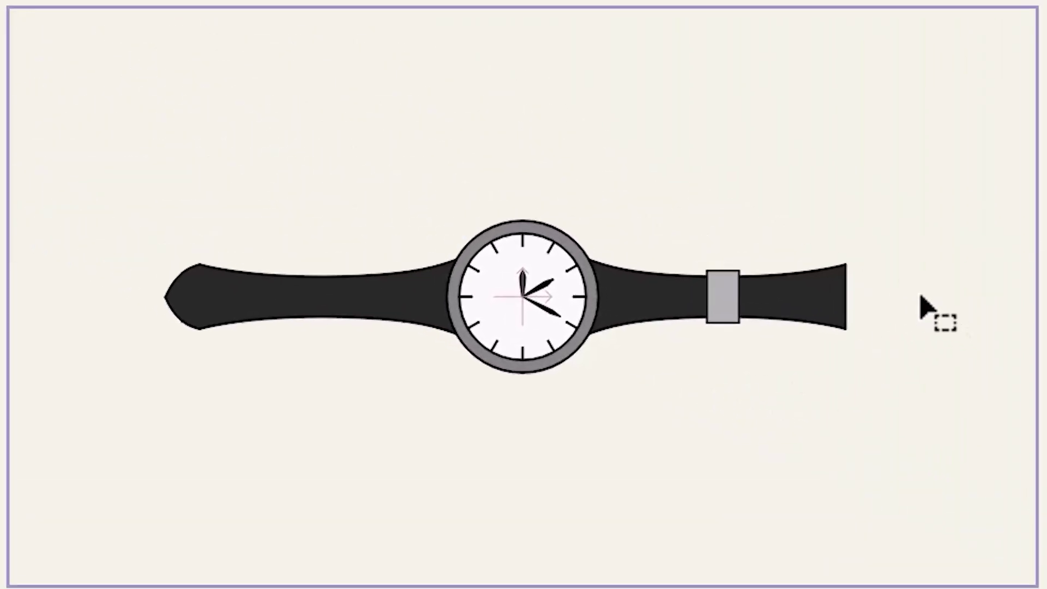
Step: Draw a tall, narrow upright rectangle against the right end of the strap, extending above and below it
scroll(921, 297, "up", 3)
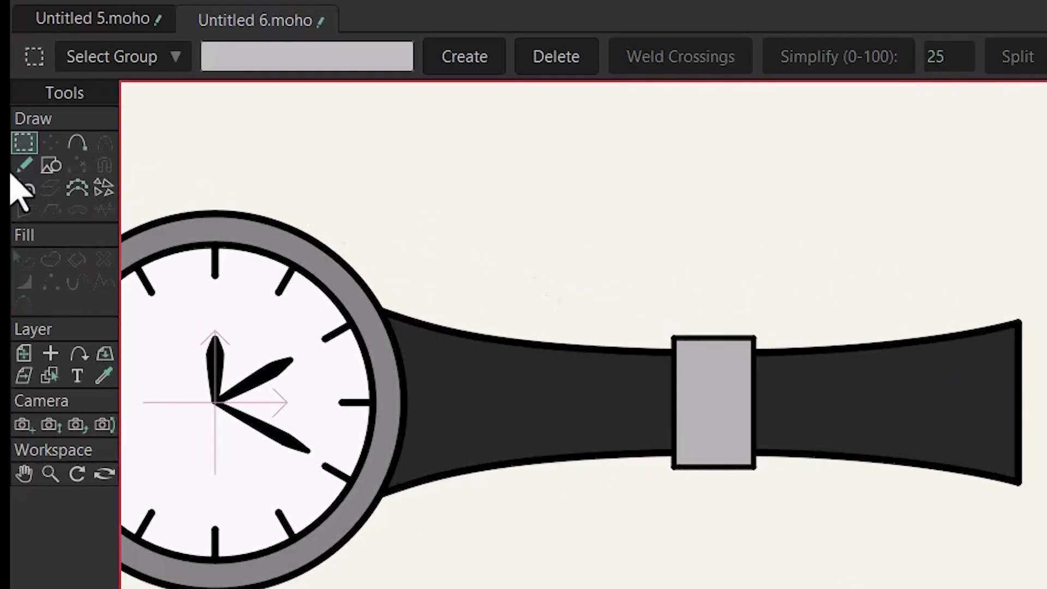
left_click(48, 166)
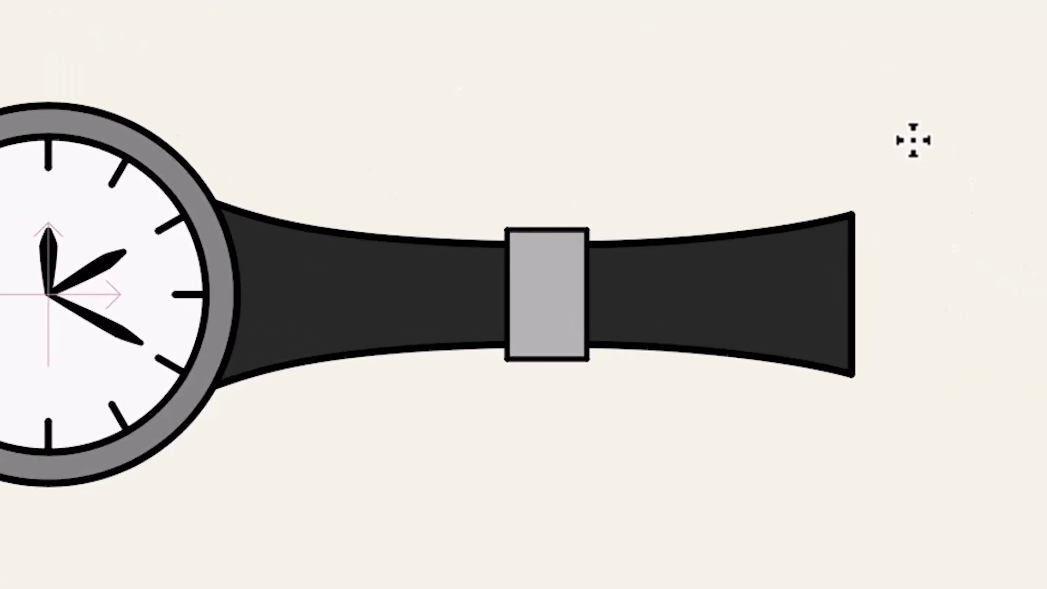
left_click_drag(1026, 222, 975, 530)
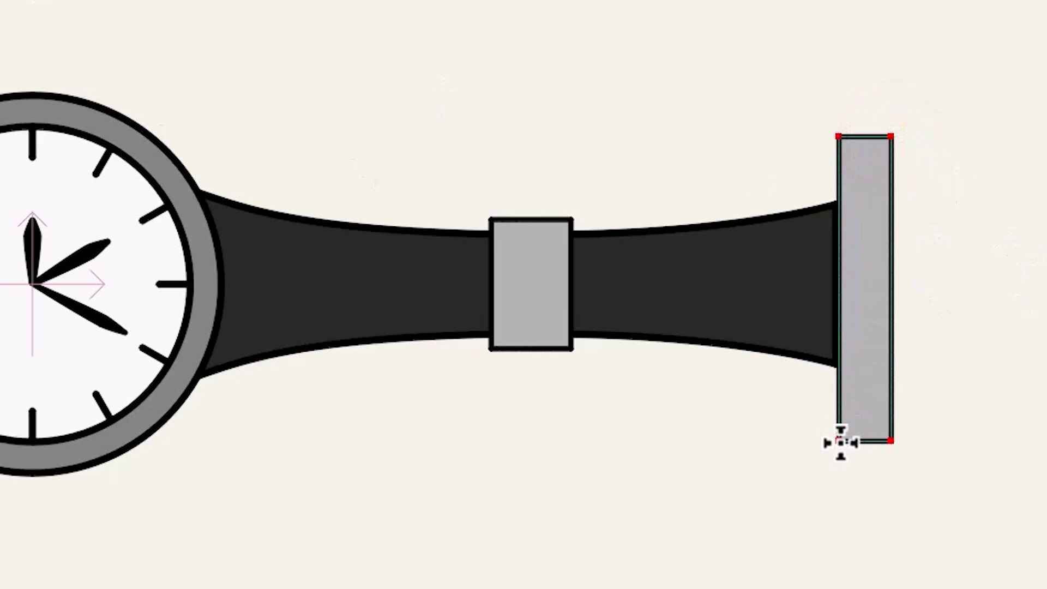
Step: Centre the tall, narrow rectangle vertically on the strap by setting its Y position to 0
key("t")
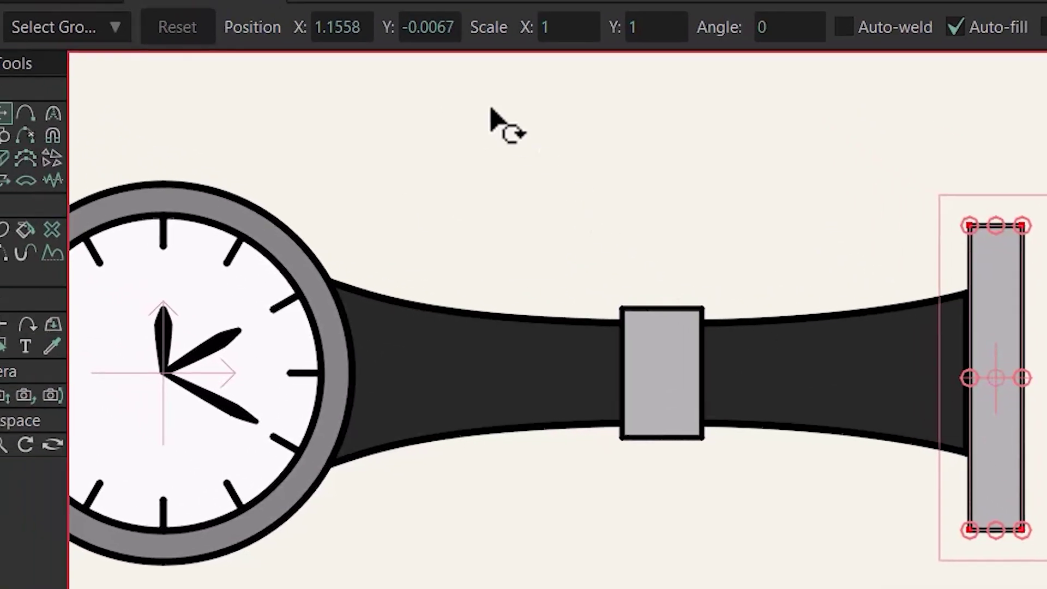
left_click(444, 27)
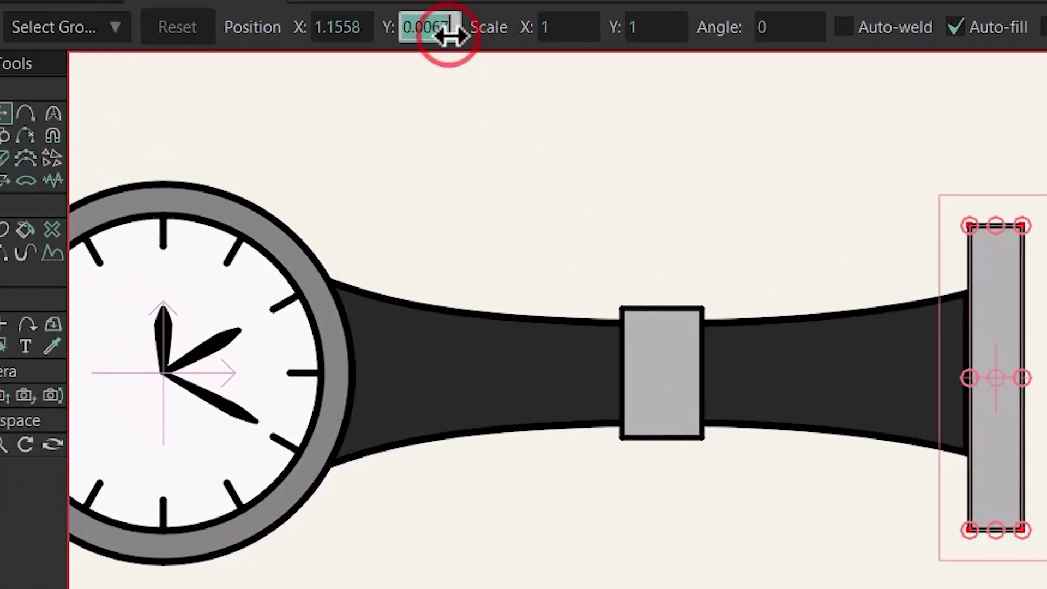
type("0")
key("Return")
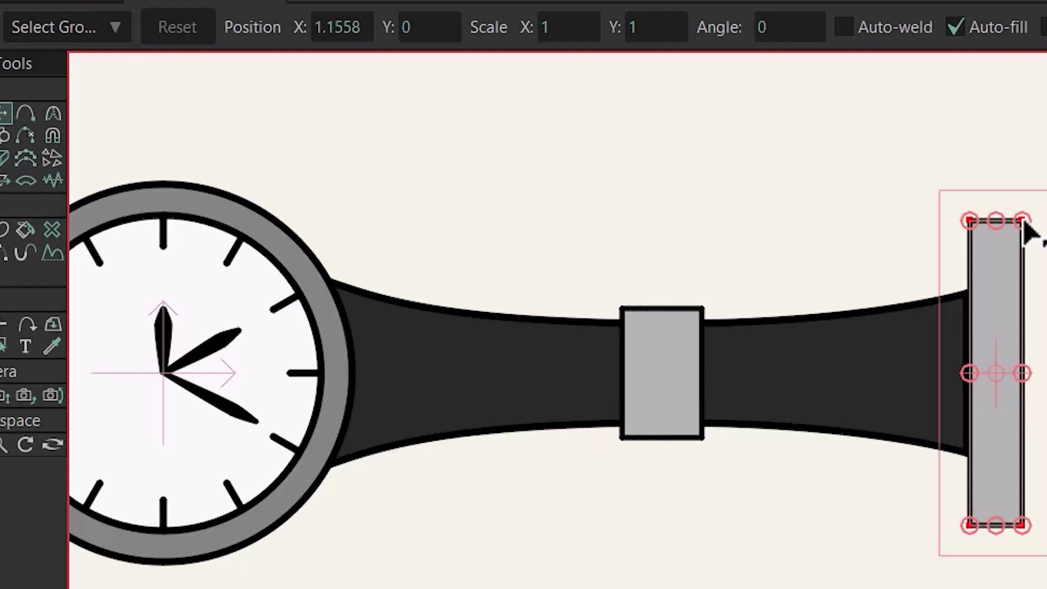
Step: Shrink the narrow rectangle to the height of the strap's right end and nudge it flush against that end
left_click_drag(1024, 225, 1009, 298)
left_click(1013, 409)
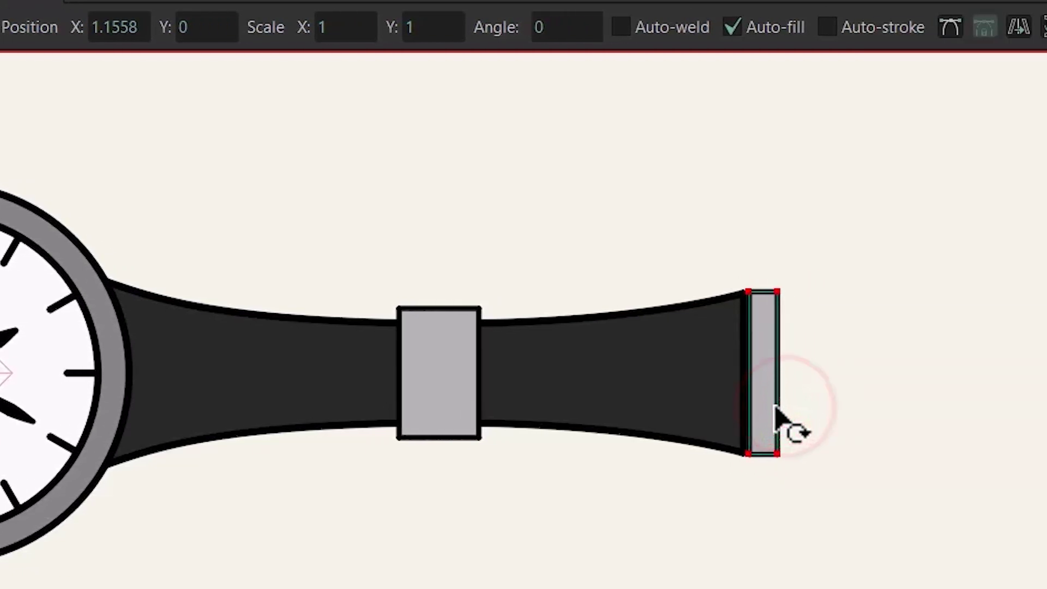
left_click_drag(775, 407, 771, 408)
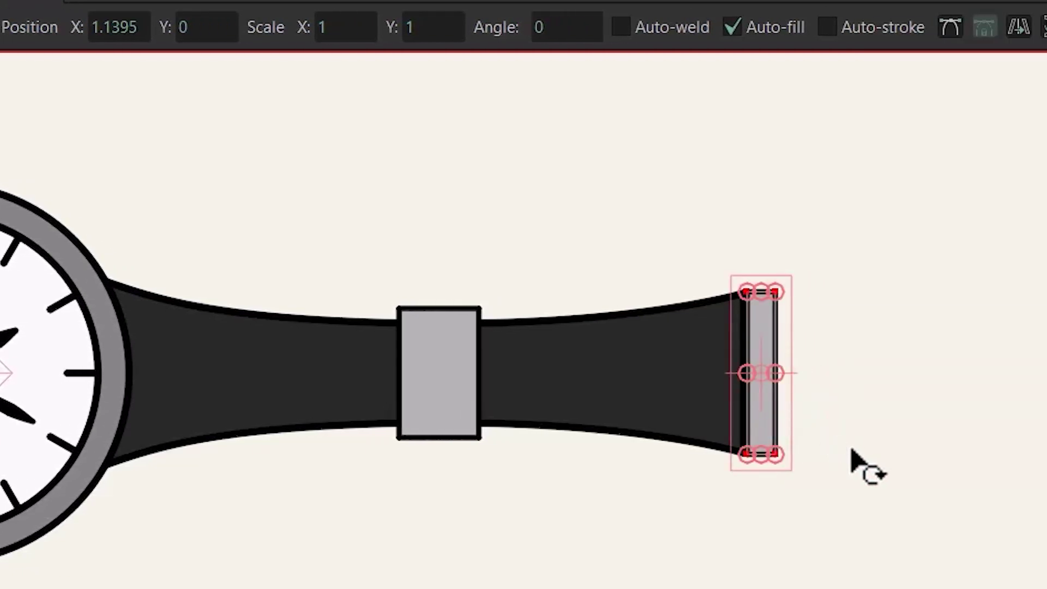
Step: Draw a large square beyond the strap's right end, centre it at Y 0, and overlap its left edge with a smaller square
key("e")
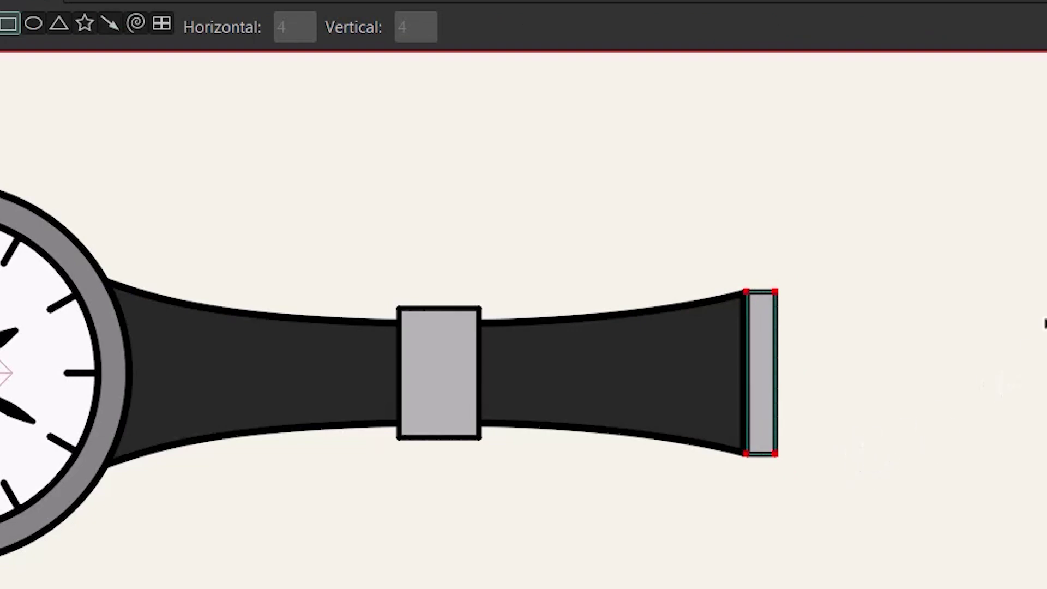
left_click_drag(1014, 277, 817, 487)
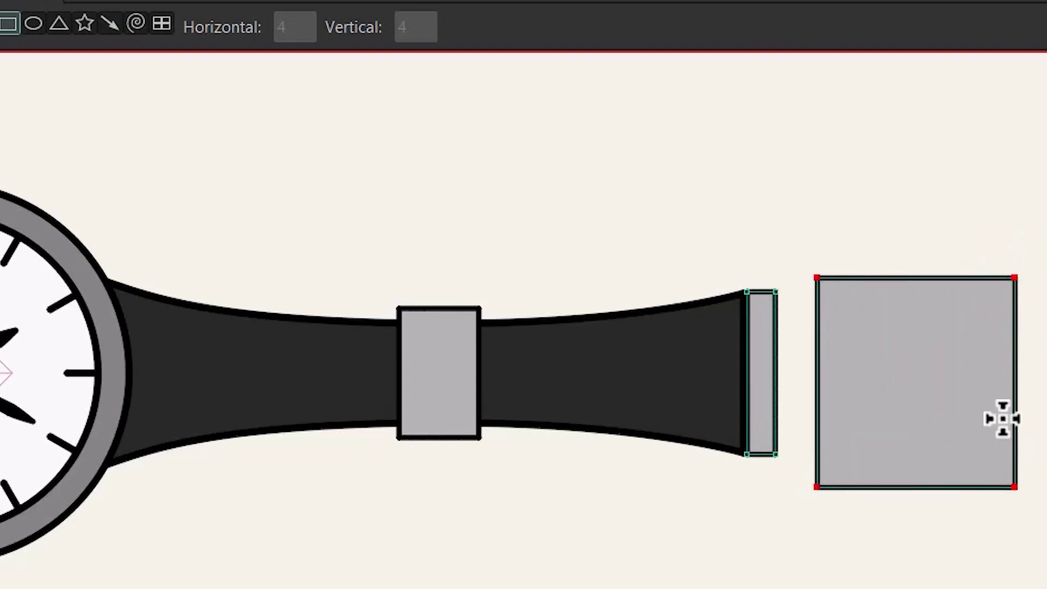
key("v")
left_click(210, 25)
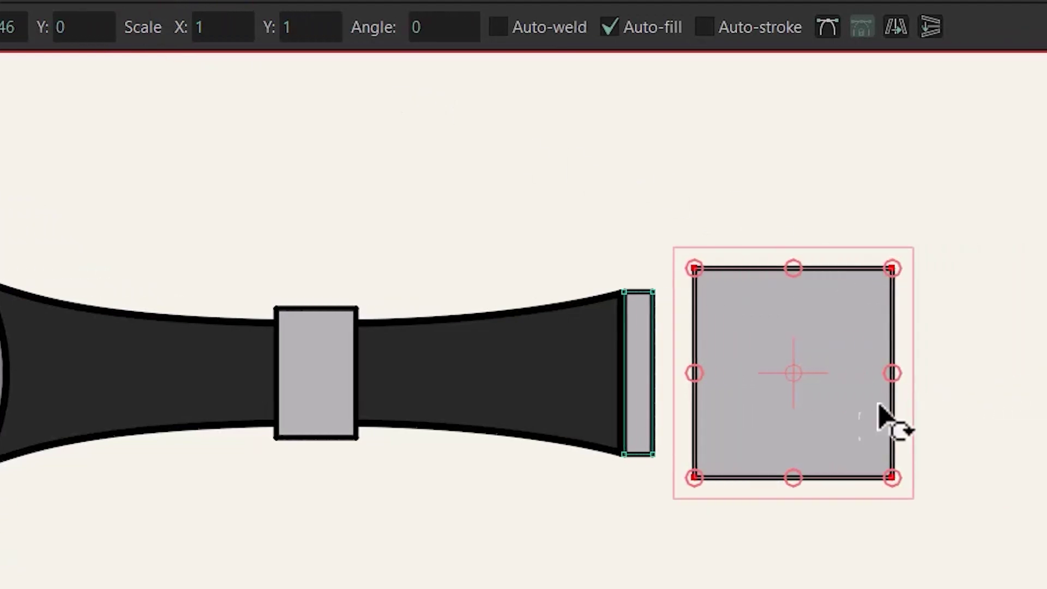
left_click_drag(820, 423, 947, 437)
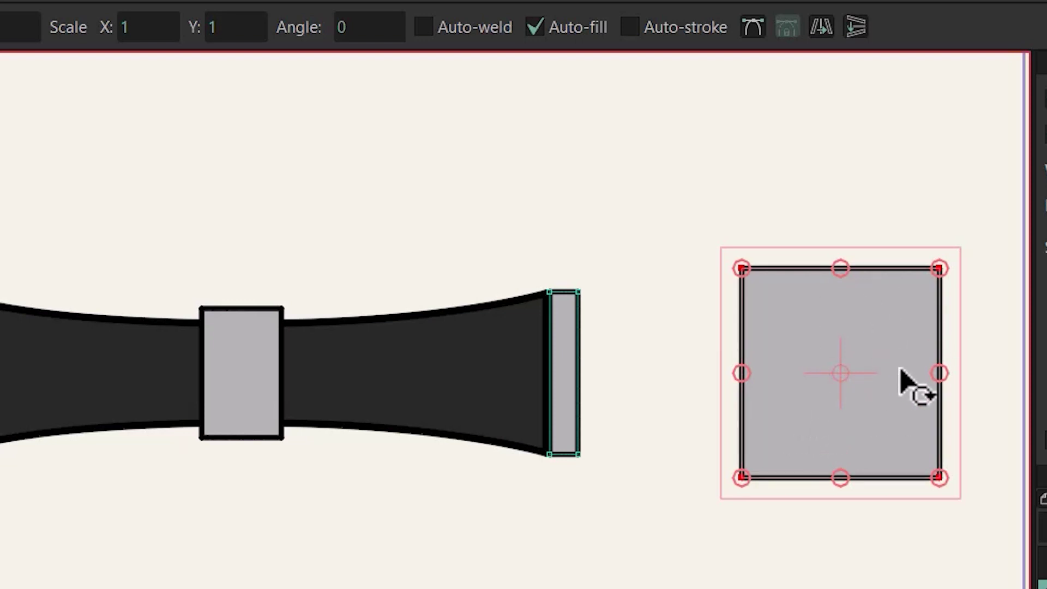
left_click_drag(939, 269, 840, 325)
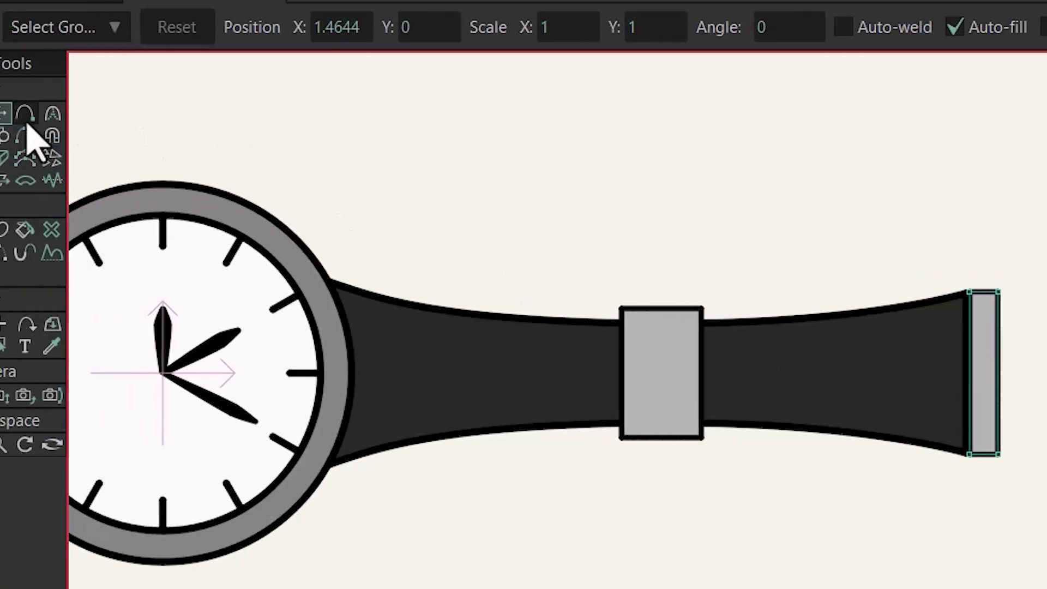
Step: Weld the crossings of the two overlapping squares and delete their left edges to leave a C-shaped frame outline
left_click(0, 104)
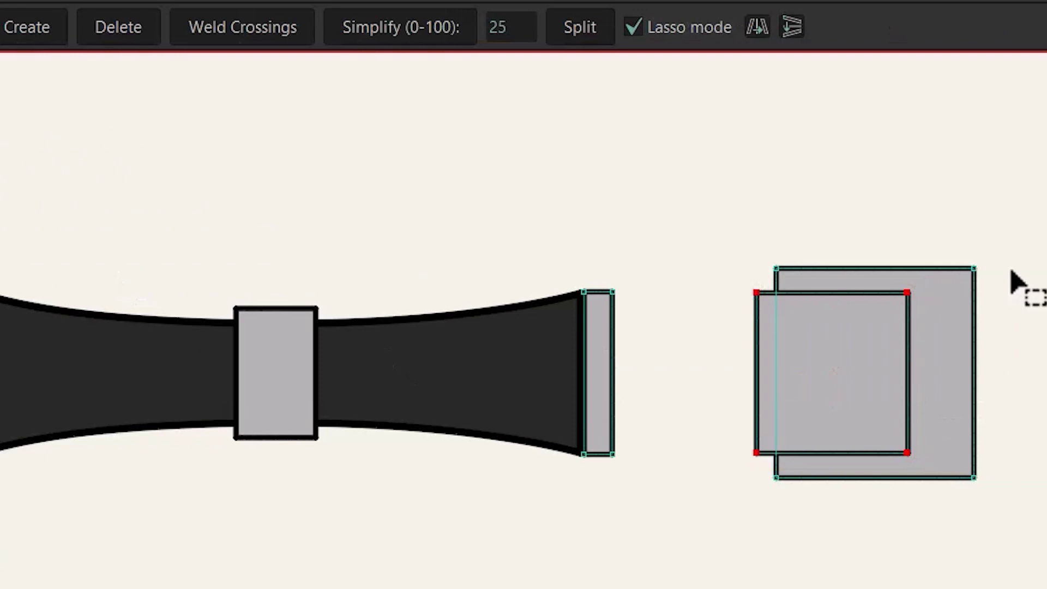
left_click_drag(1002, 240, 710, 504)
left_click(244, 38)
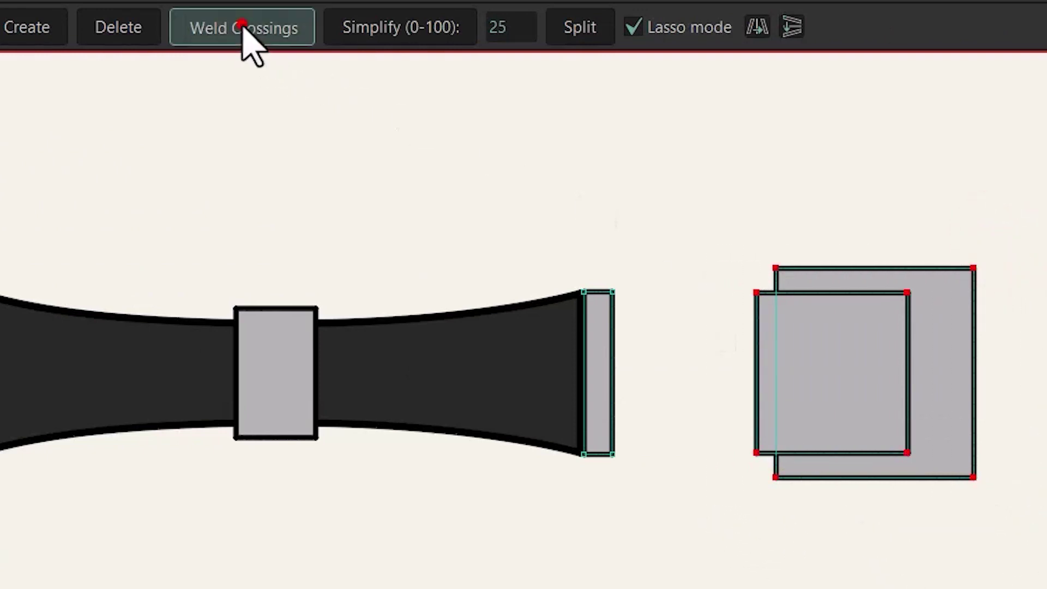
key("Escape")
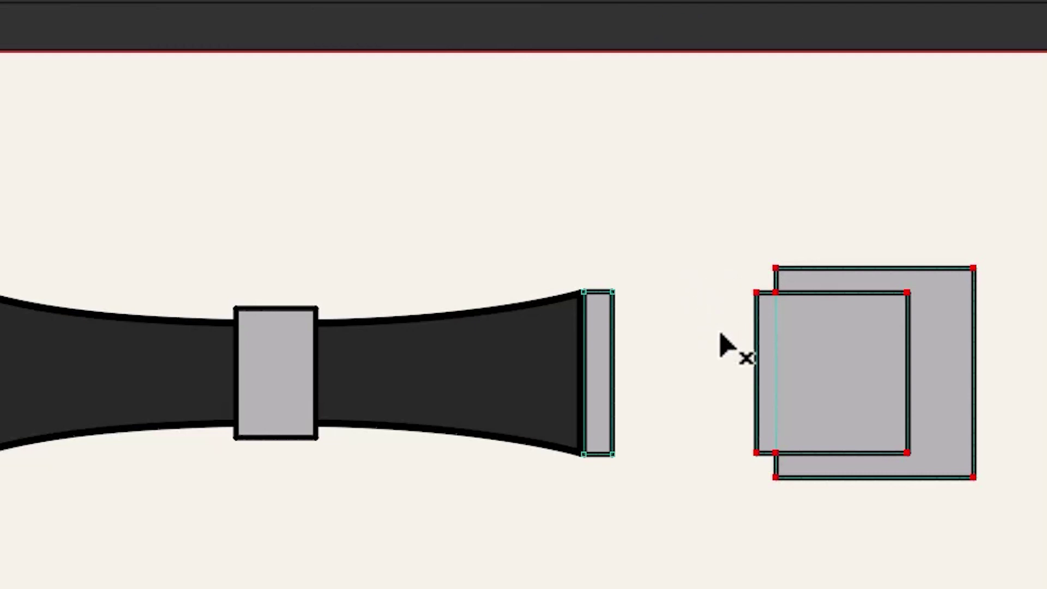
left_click(719, 332)
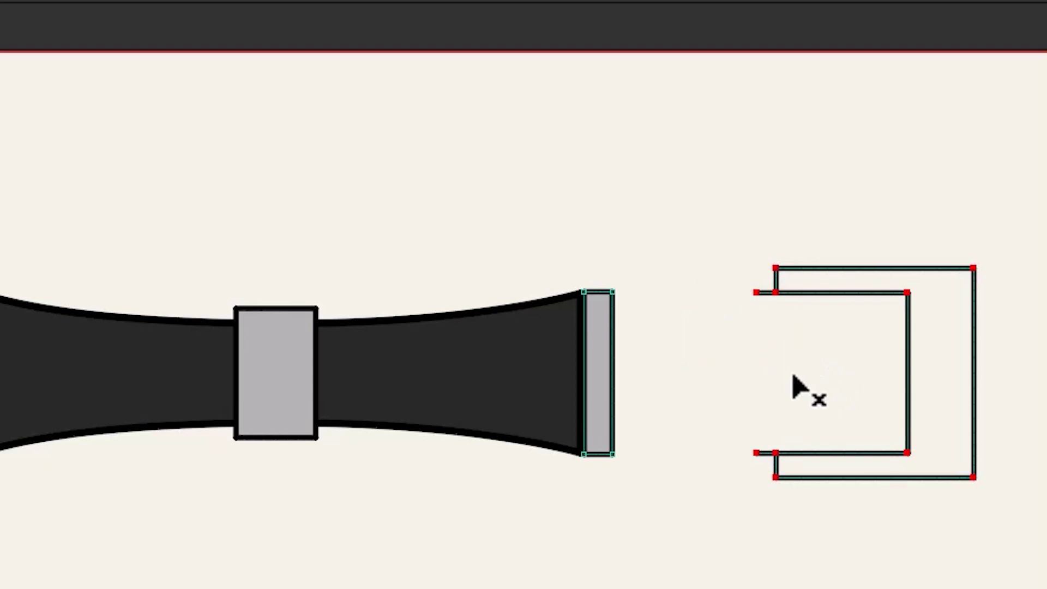
left_click(792, 373)
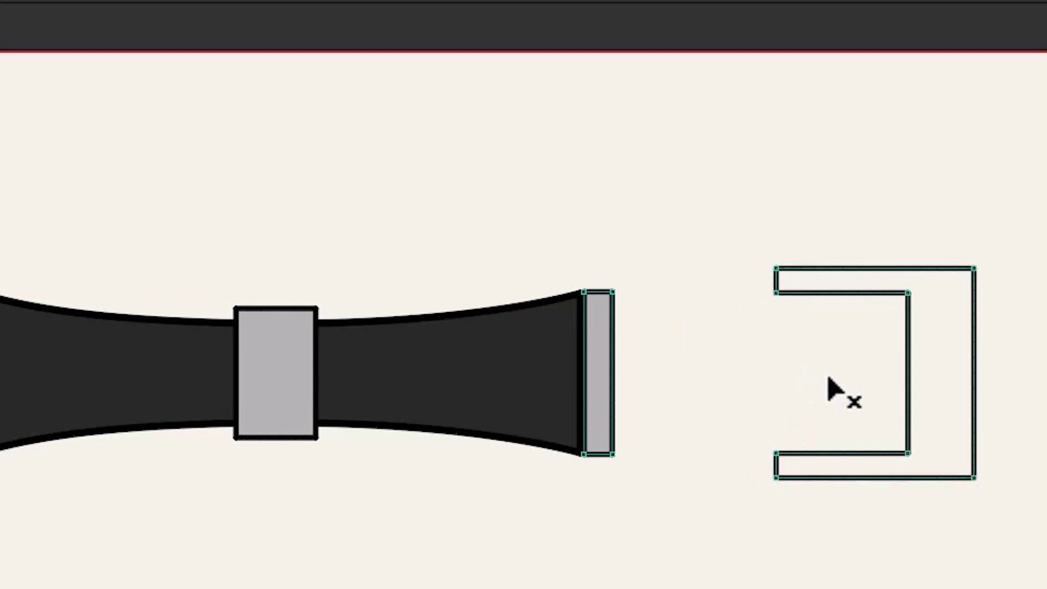
Step: Move the two outer right corner points of the C-shaped outline inward to thin its right side
key("t")
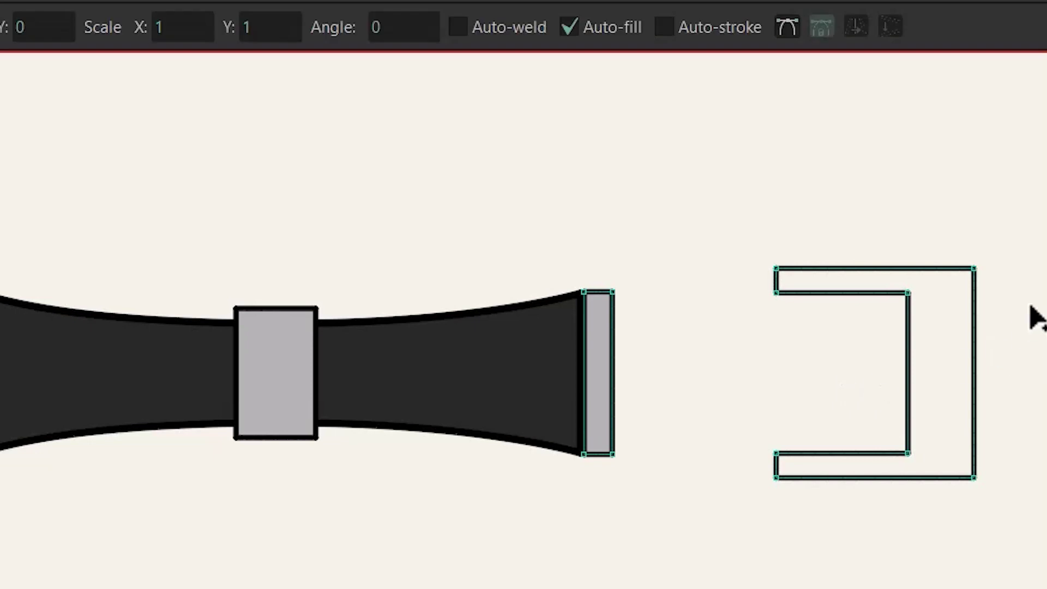
mouse_move(1010, 231)
left_mouse_down()
mouse_move(976, 243)
mouse_move(941, 377)
mouse_move(967, 517)
mouse_move(1003, 318)
mouse_move(1004, 236)
left_mouse_up()
left_click_drag(987, 416, 951, 417)
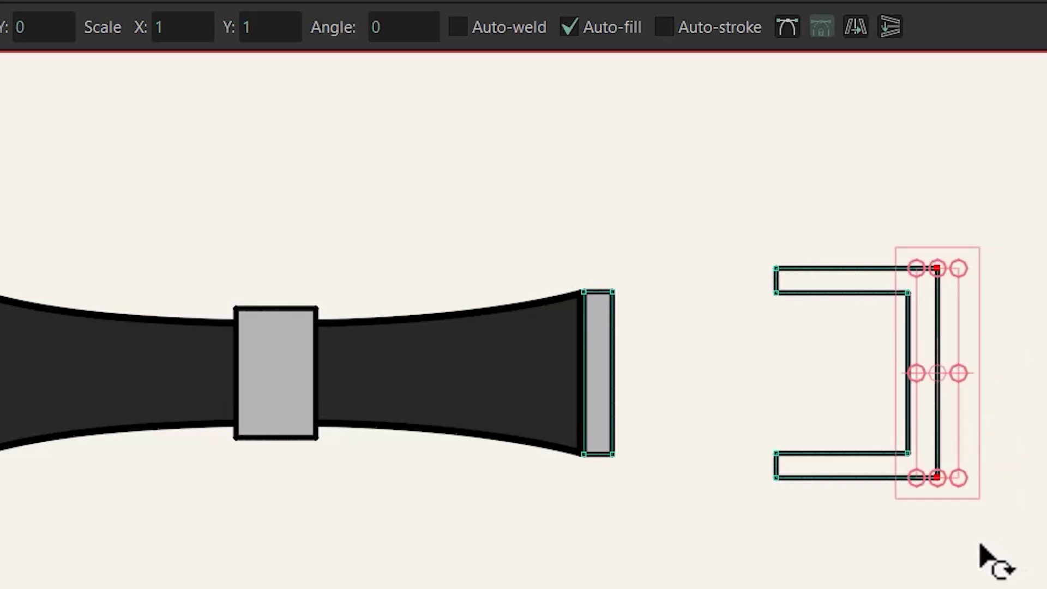
Step: Scale the whole C-shaped outline down to the strap end's height and move it over the narrow rectangle there
mouse_move(965, 545)
left_mouse_down()
mouse_move(831, 557)
mouse_move(701, 340)
mouse_move(825, 216)
mouse_move(983, 264)
mouse_move(994, 477)
mouse_move(807, 556)
mouse_move(668, 556)
left_mouse_up()
left_click_drag(937, 269, 921, 299)
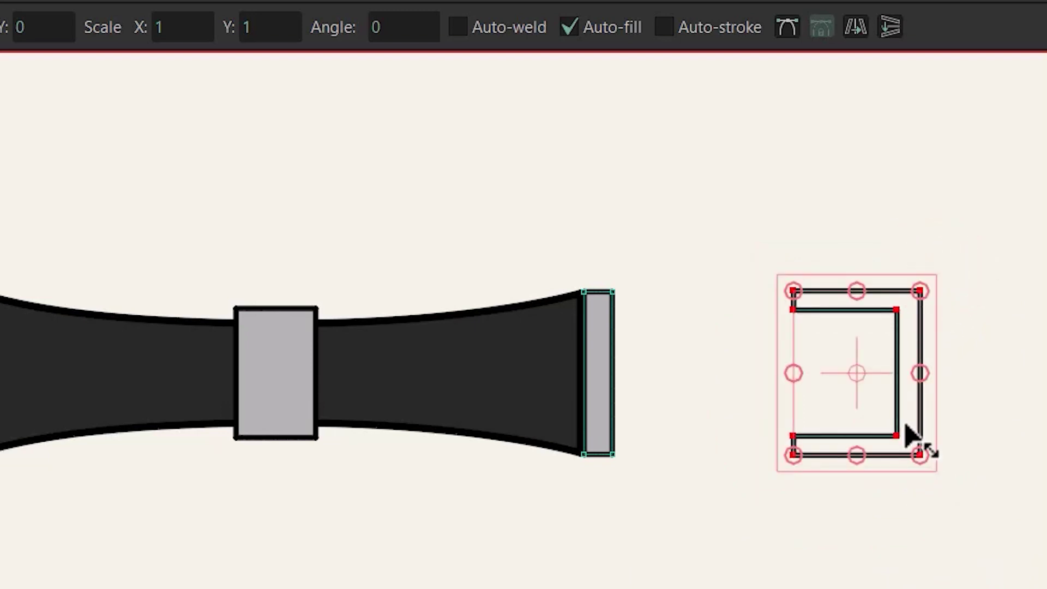
left_click_drag(906, 424, 701, 417)
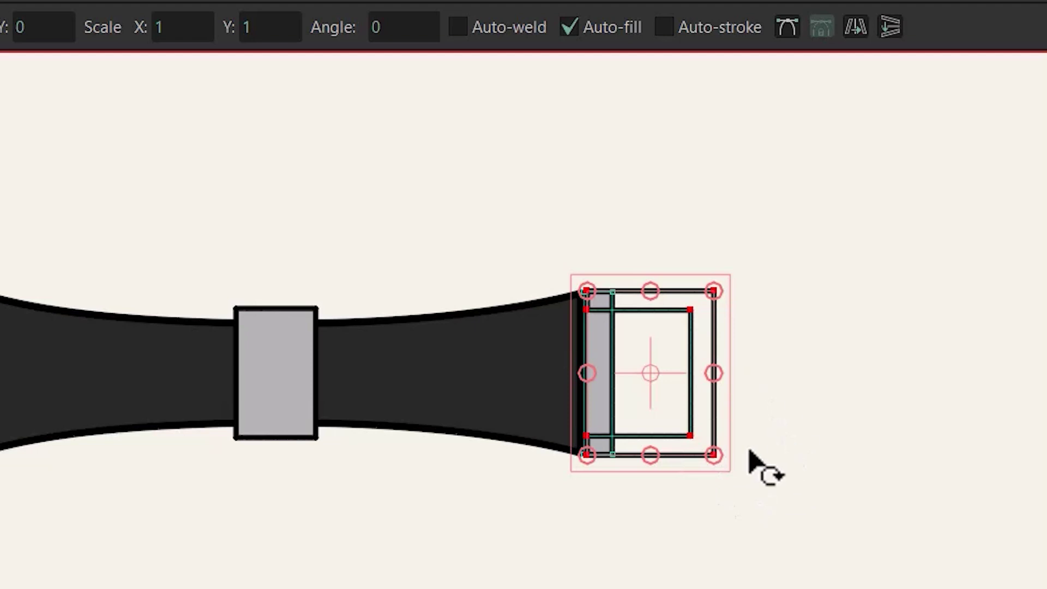
Step: Create a fill-only shape from the selected points of the C-shaped buckle frame
left_click(30, 228)
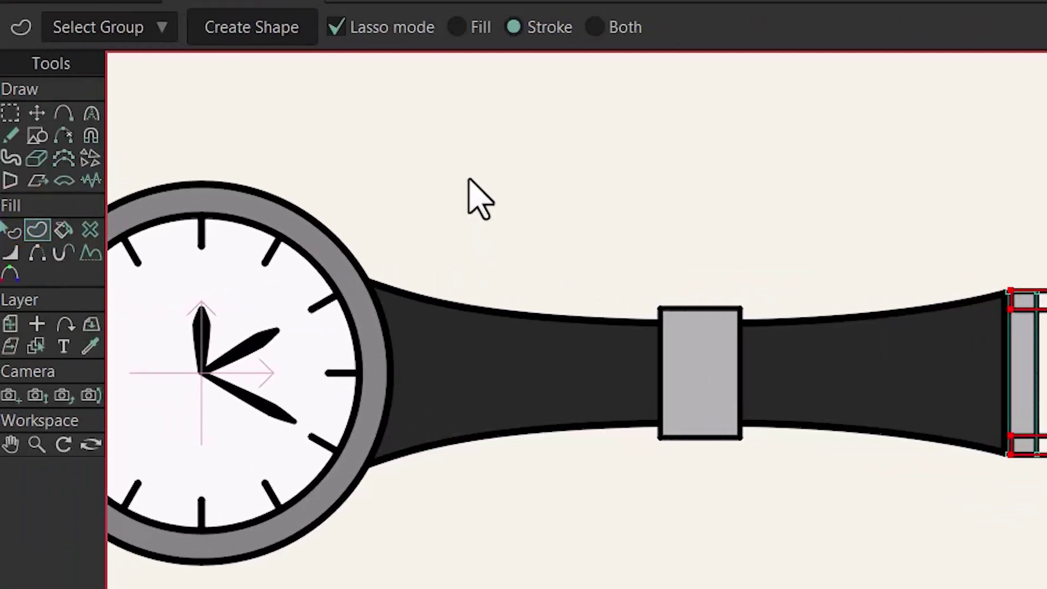
left_click(458, 27)
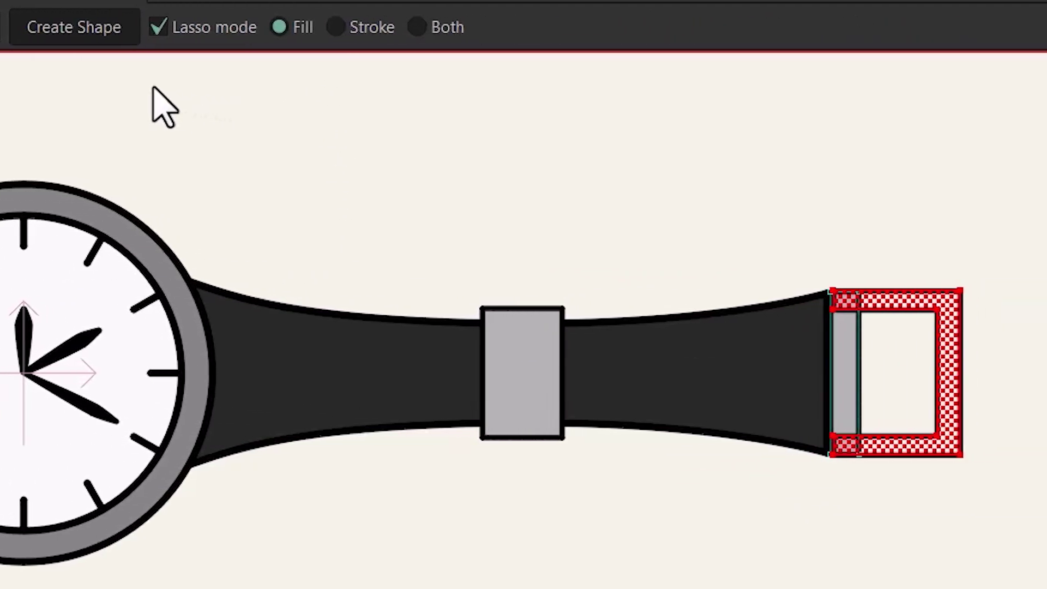
left_click(275, 30)
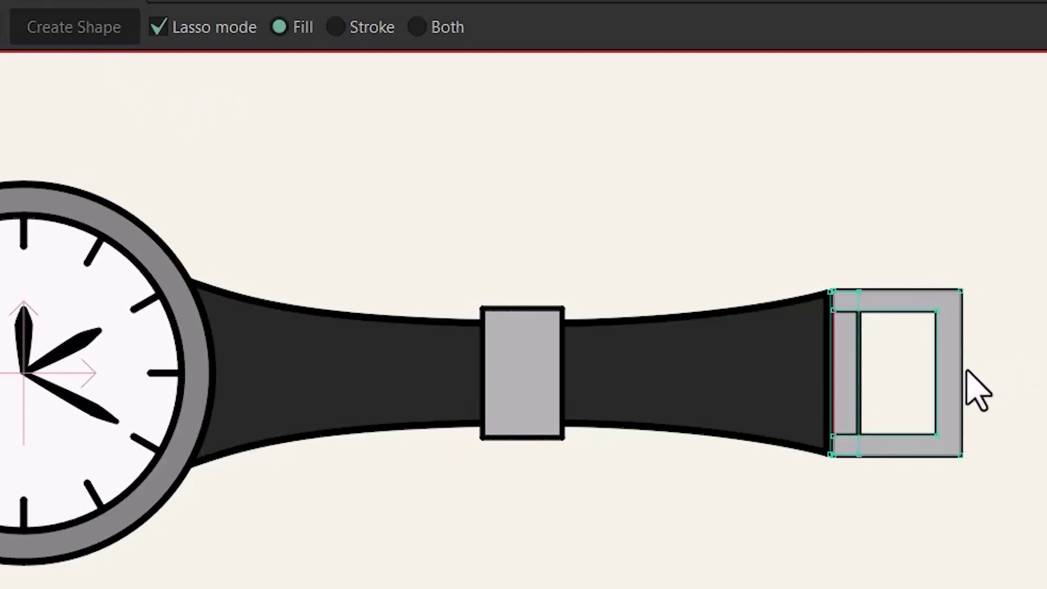
Step: Recolour the buckle frame and the narrow bar with the dark fill colour sampled from the strap
key("v")
left_click(950, 376)
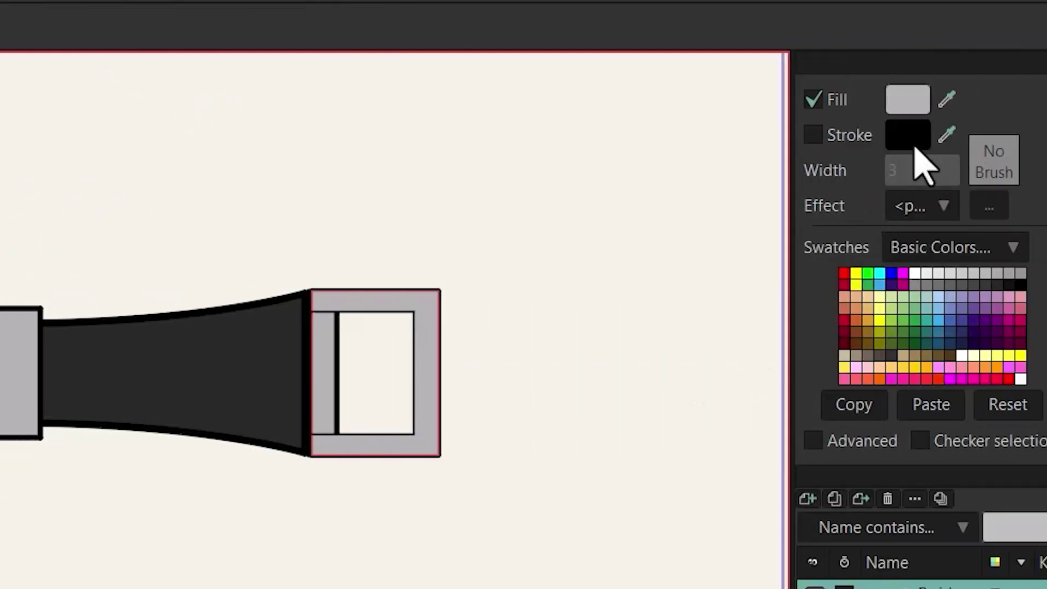
left_click(941, 99)
left_click(283, 366)
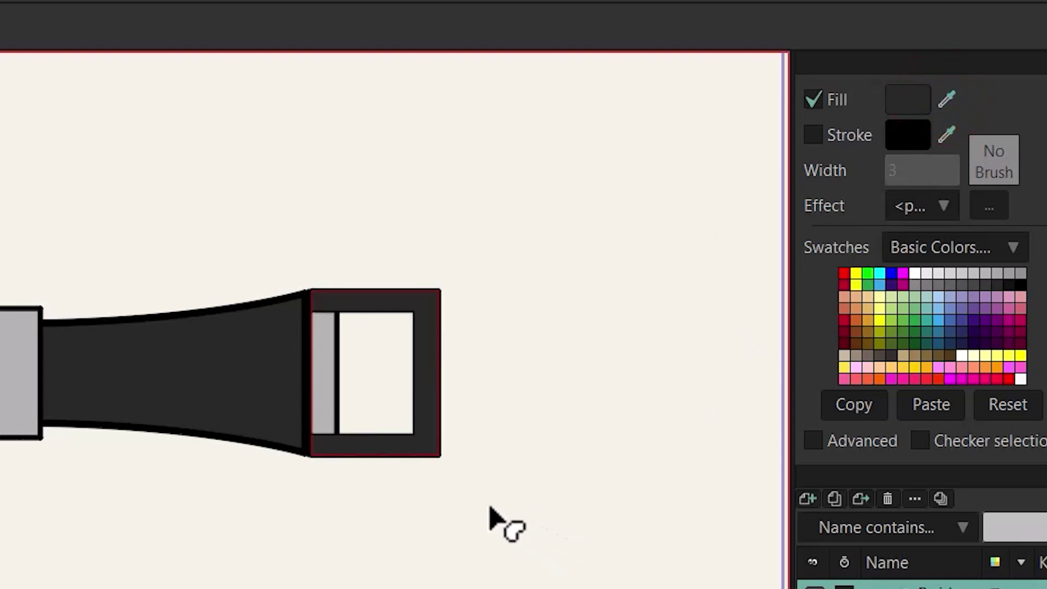
left_click(331, 376)
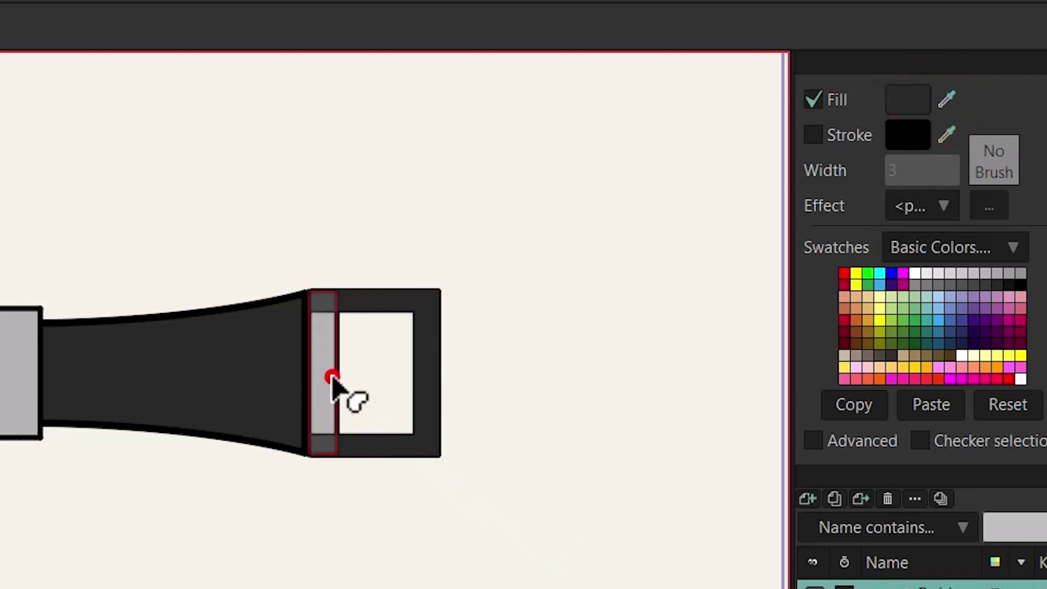
left_click(947, 100)
left_click(388, 436)
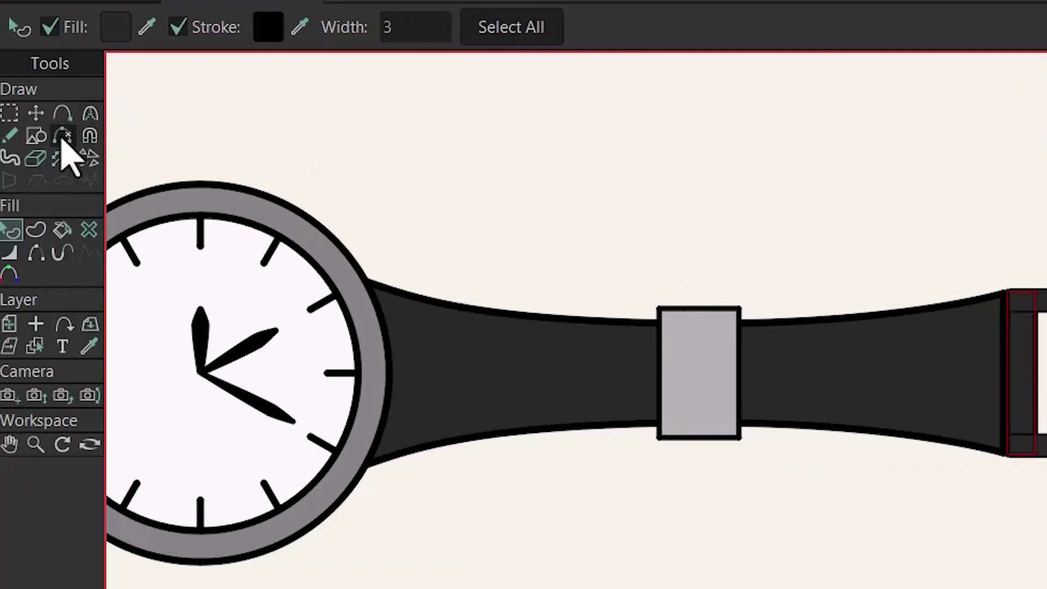
Step: Draw a small horizontal rectangle as the buckle prong, reaching from the bar into the opening, and set its Y position to 0
left_click(35, 134)
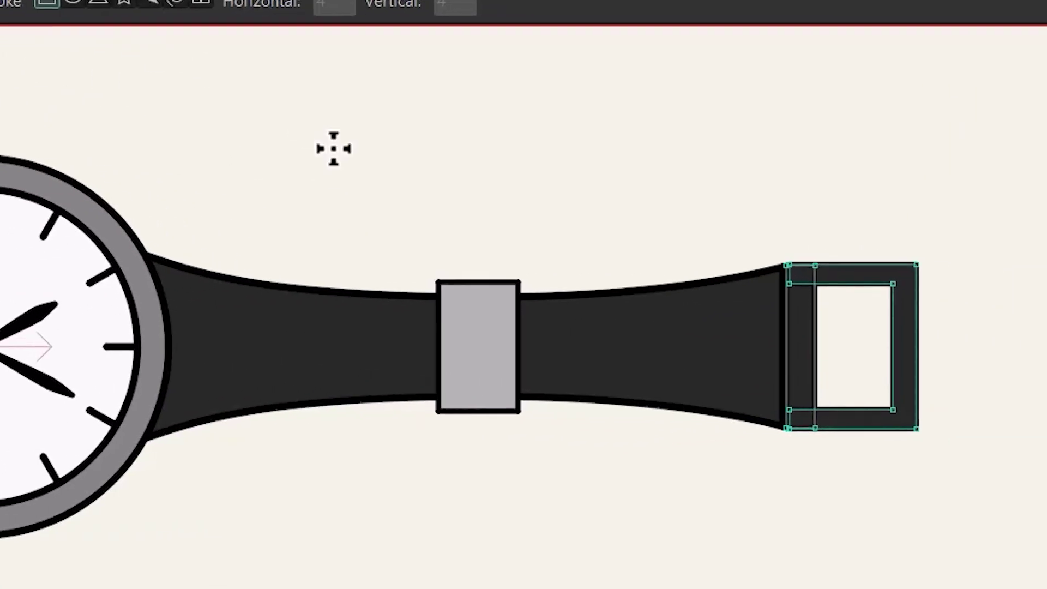
left_click_drag(594, 298, 513, 325)
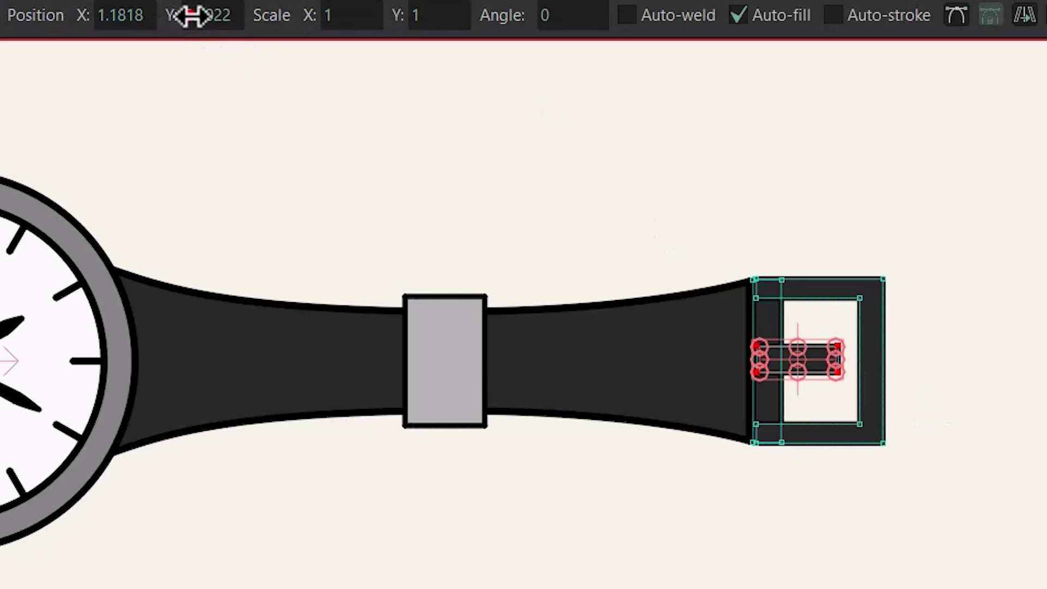
left_click(191, 15)
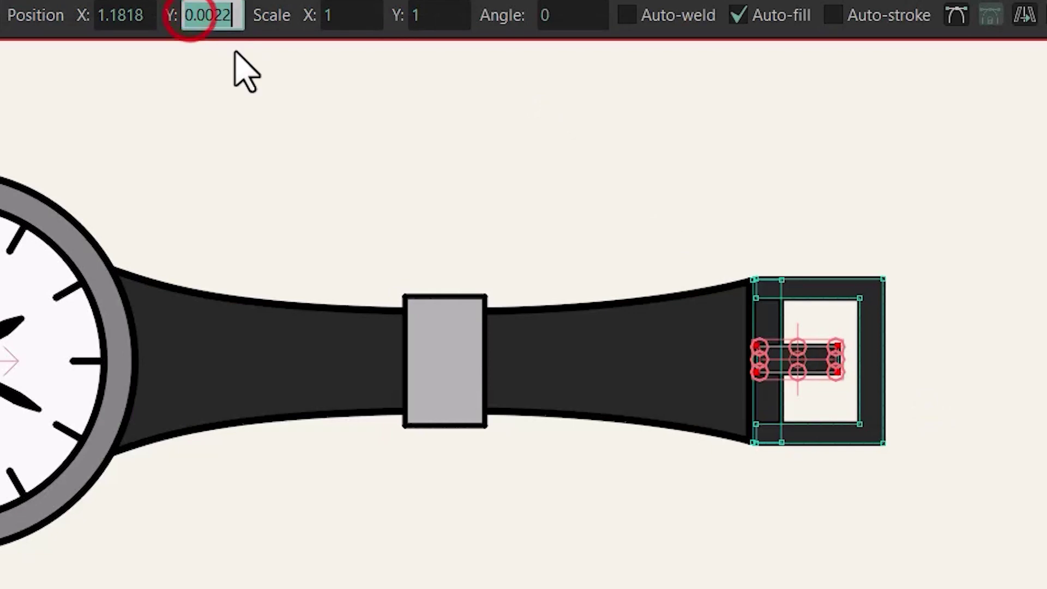
type("0")
key("Return")
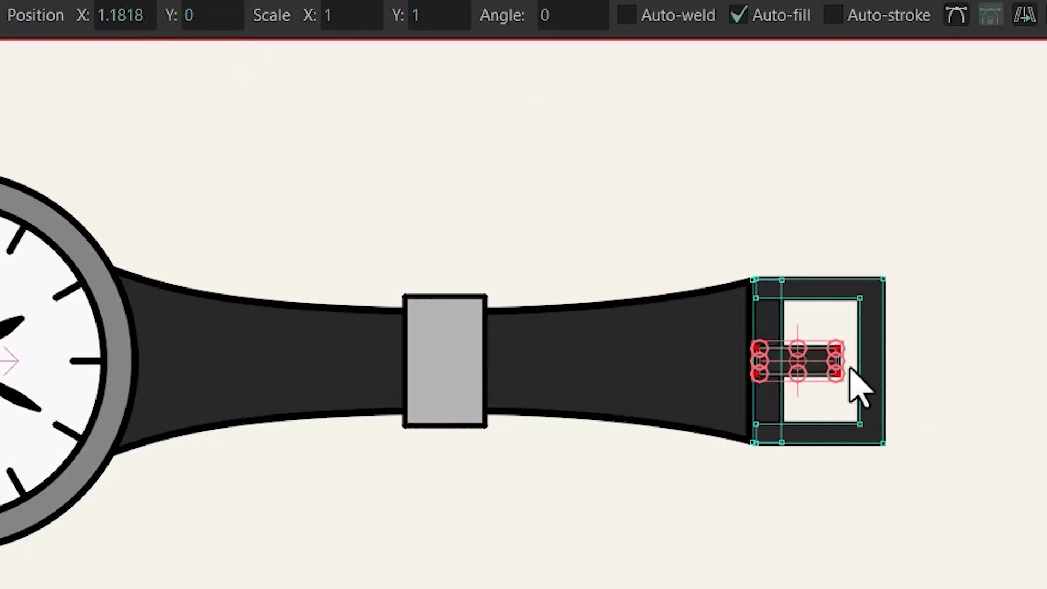
Step: Select all shapes on the "R side" layer, set their stroke width to 4, and deselect them
scroll(850, 366, "up", 3)
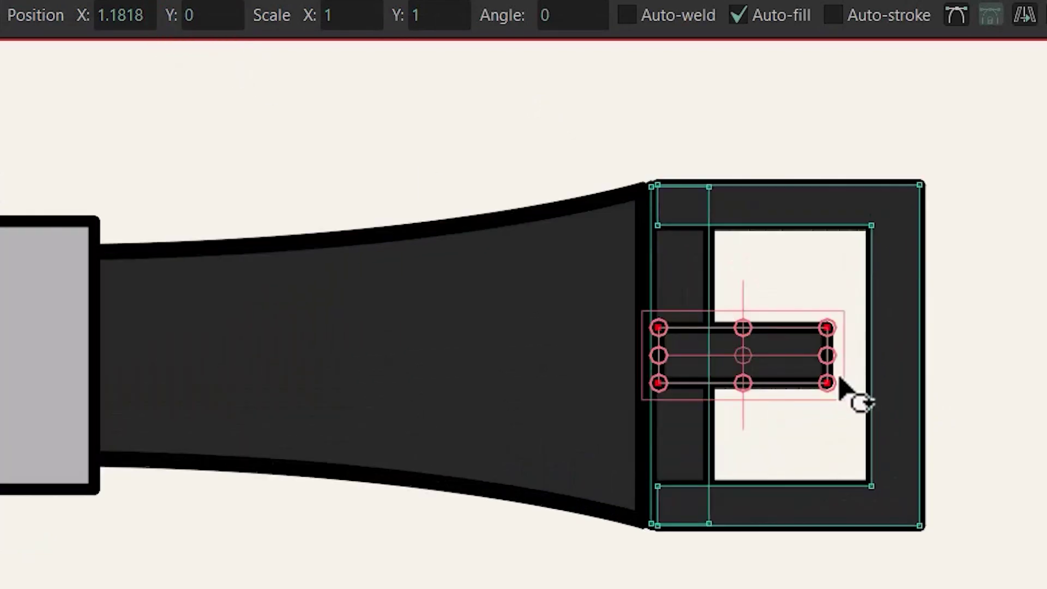
key("p")
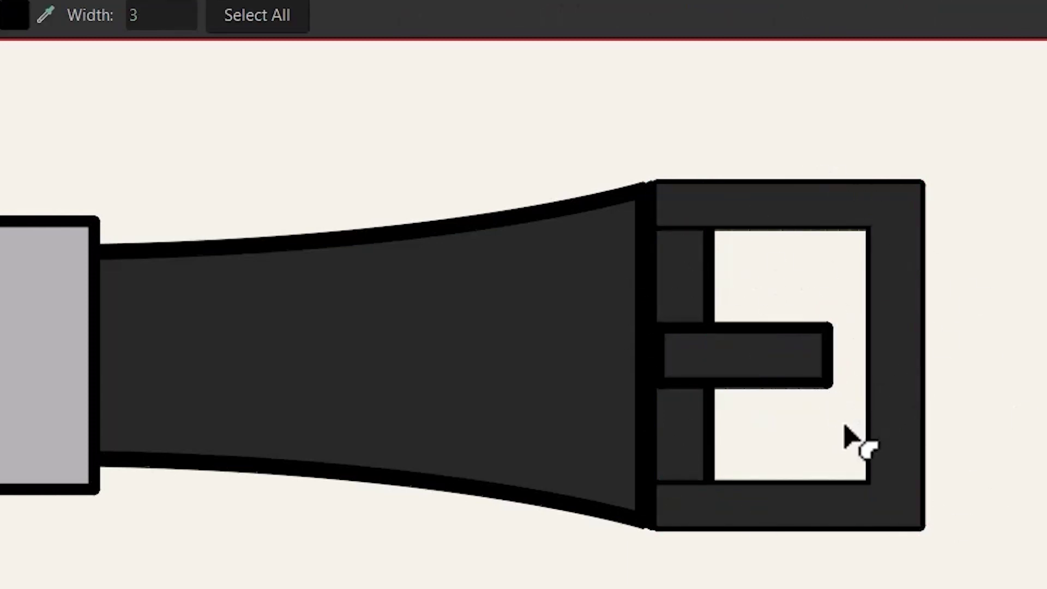
left_click(280, 17)
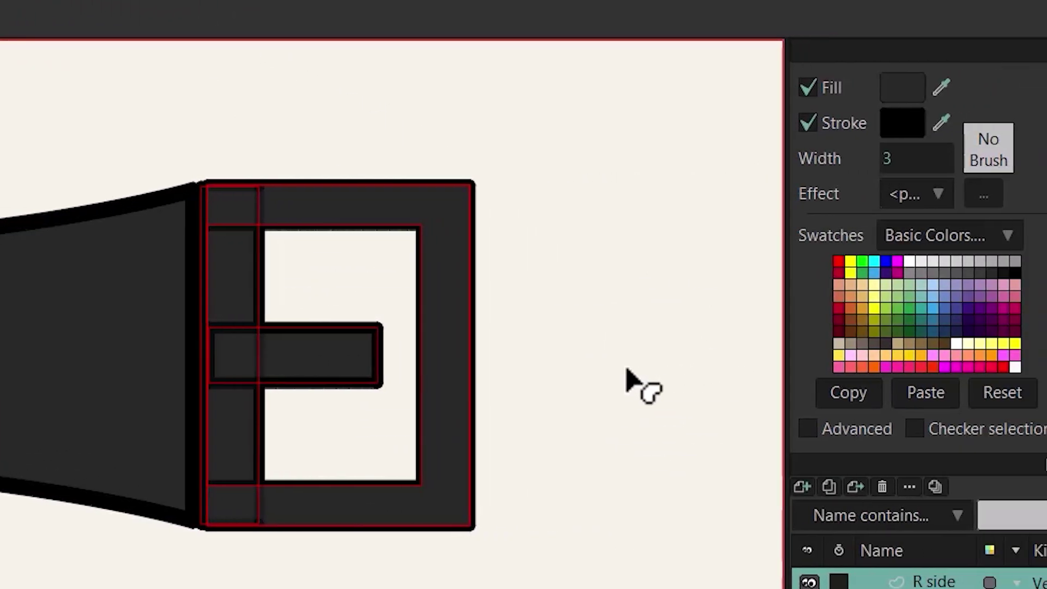
left_click(902, 158)
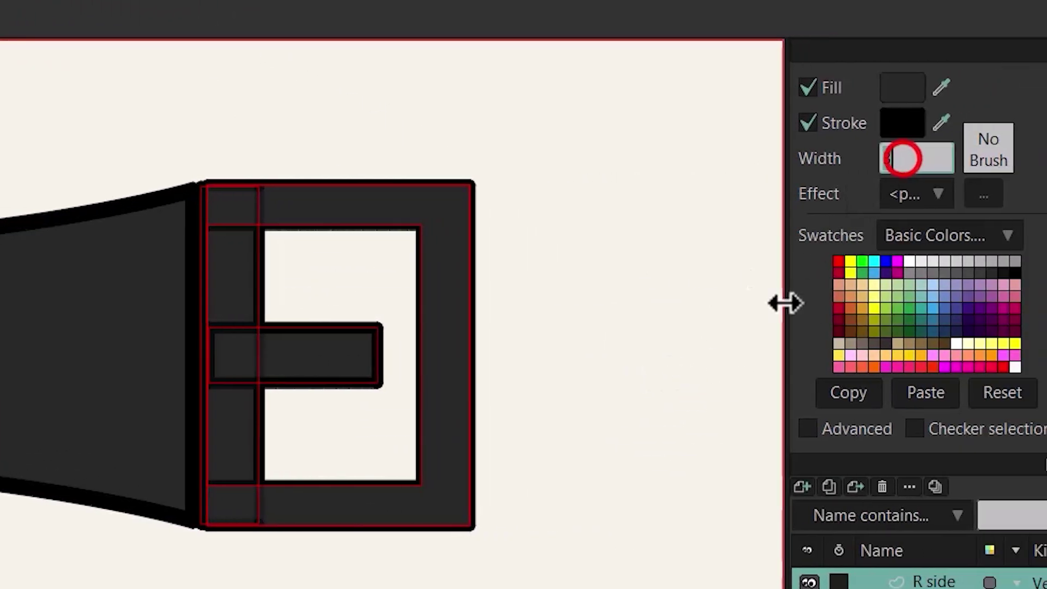
type("4")
key("Return")
left_click(782, 301)
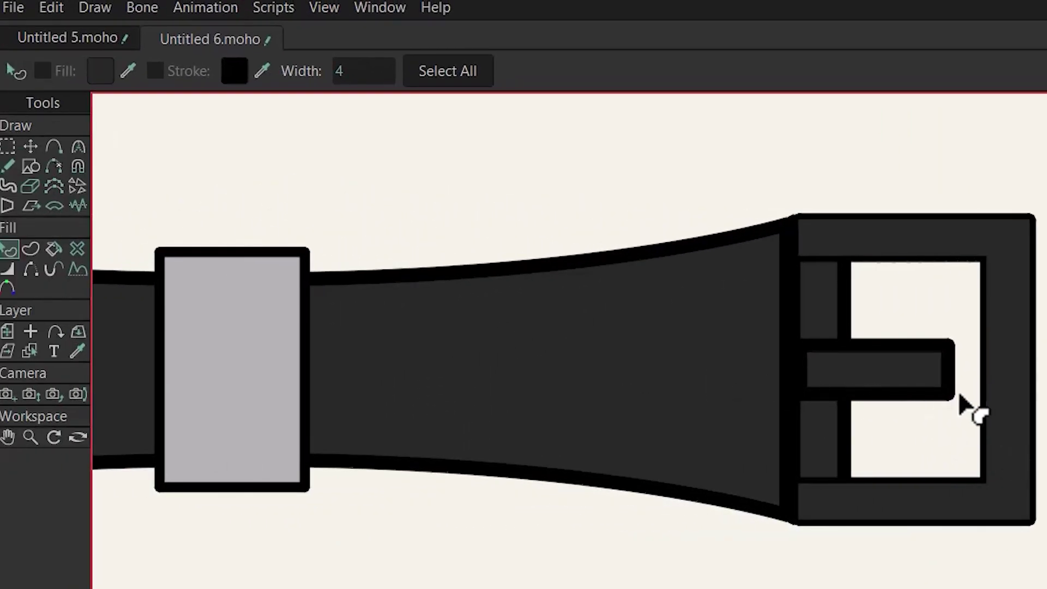
Step: Taper the buckle prong by squeezing its two free-end points together vertically, and extend that end horizontally onto the frame's outer side
key("t")
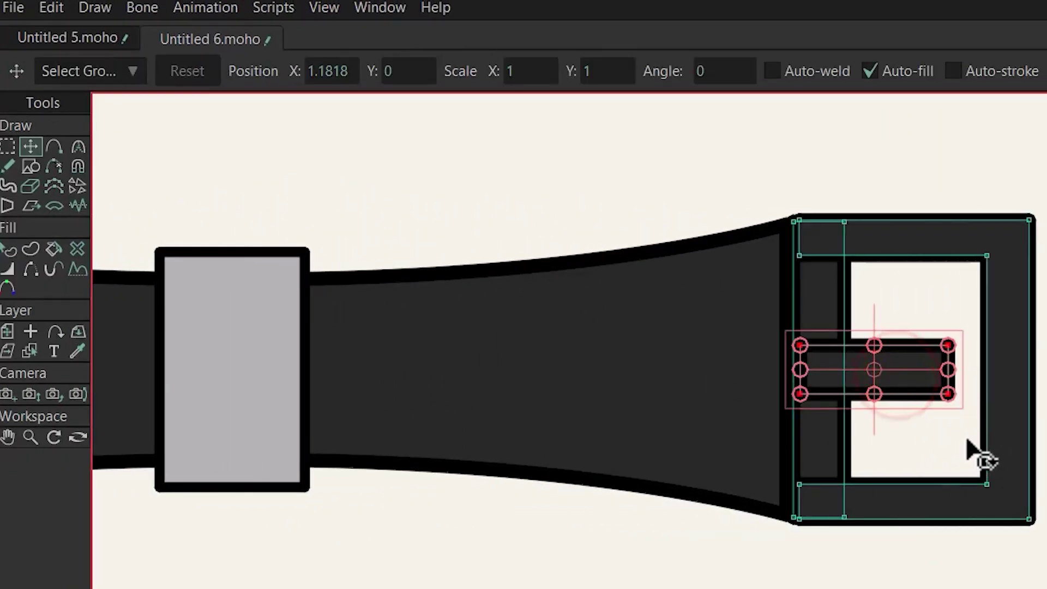
left_click_drag(967, 439, 908, 421)
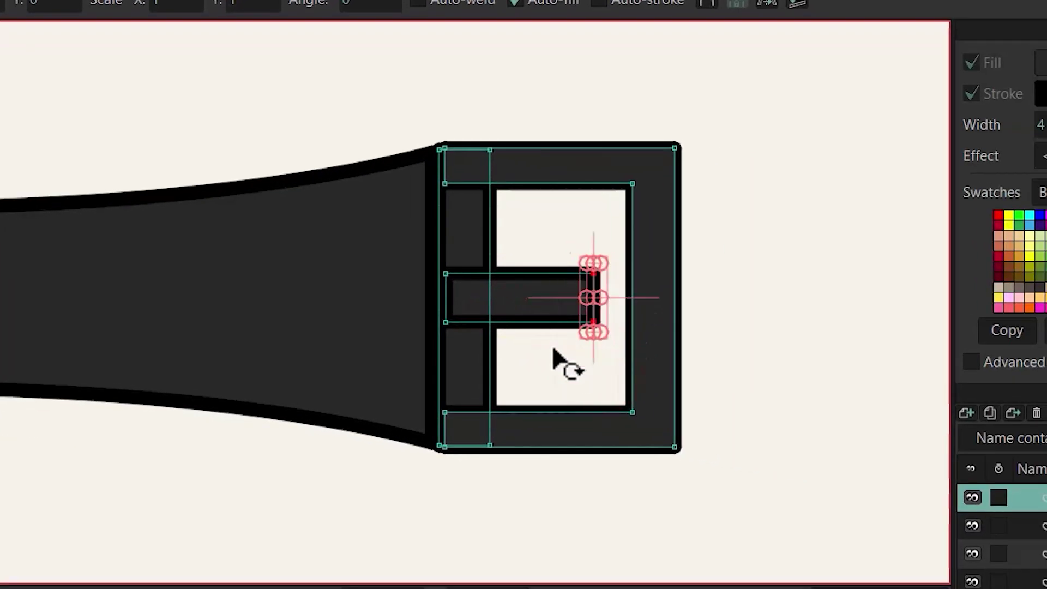
scroll(592, 333, "up", 8)
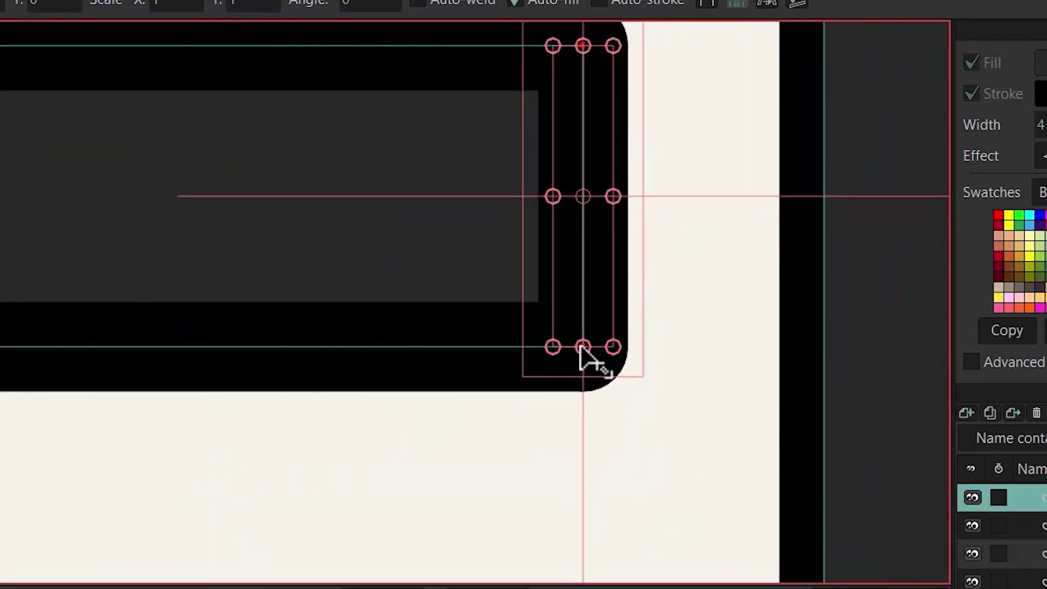
left_click_drag(580, 347, 566, 282)
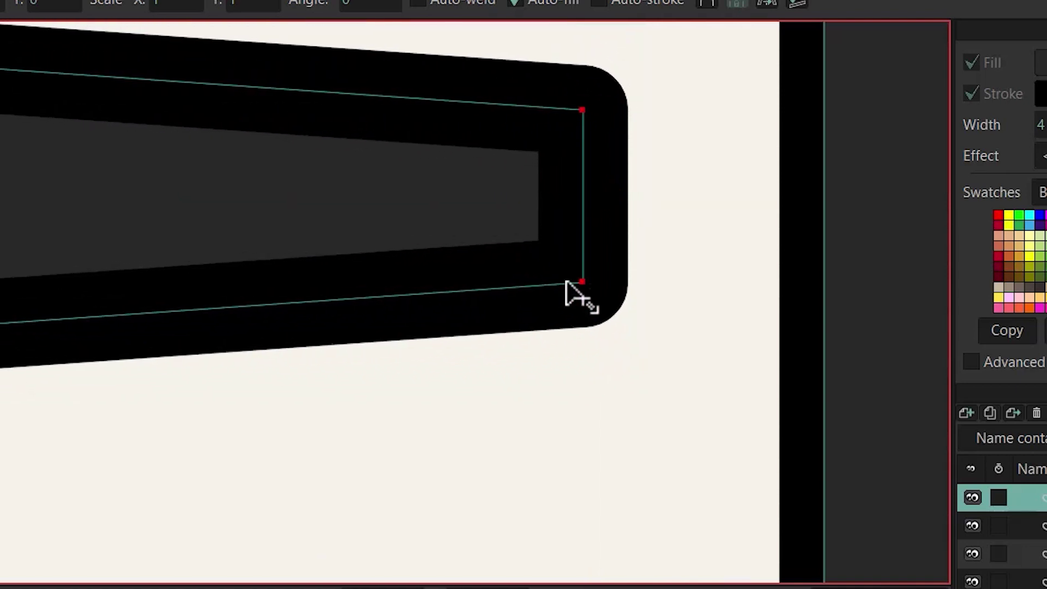
scroll(588, 365, "down", 6)
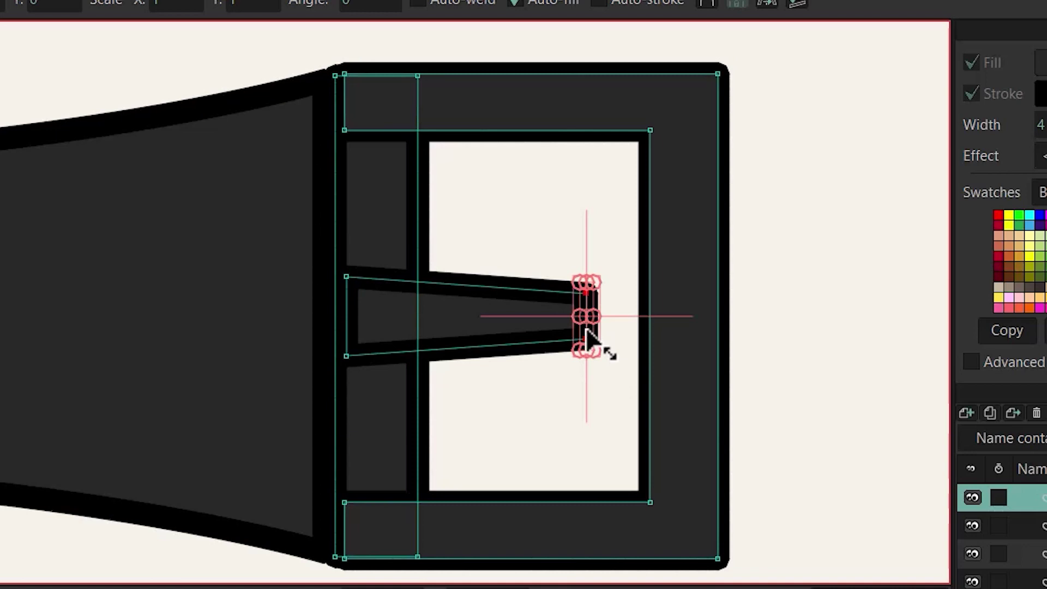
left_click_drag(586, 328, 674, 340)
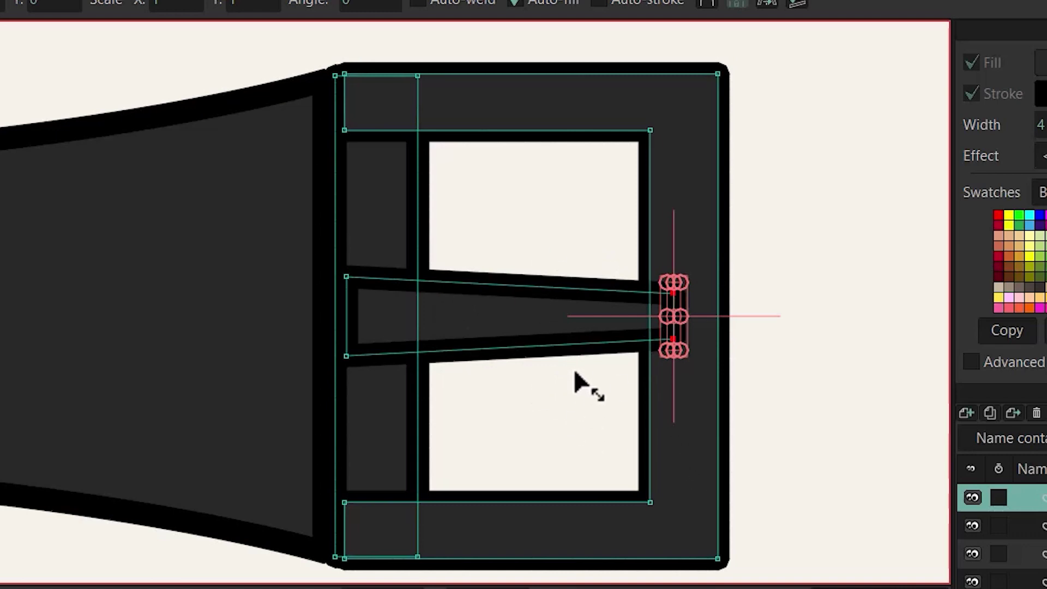
Step: Scale the buckle's outer-end points vertically inward so the frame tapers, and bring the bar's outer points in to match its slanted sides
scroll(580, 382, "down", 3)
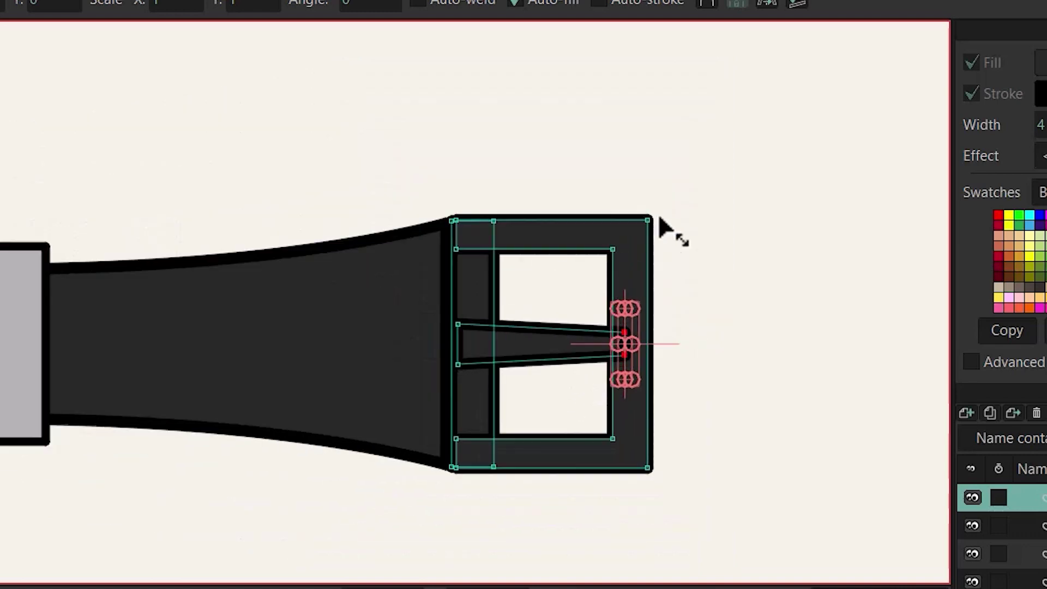
mouse_move(682, 185)
left_mouse_down()
mouse_move(561, 344)
mouse_move(725, 435)
mouse_move(660, 187)
mouse_move(686, 218)
mouse_move(638, 243)
mouse_move(642, 273)
left_mouse_up()
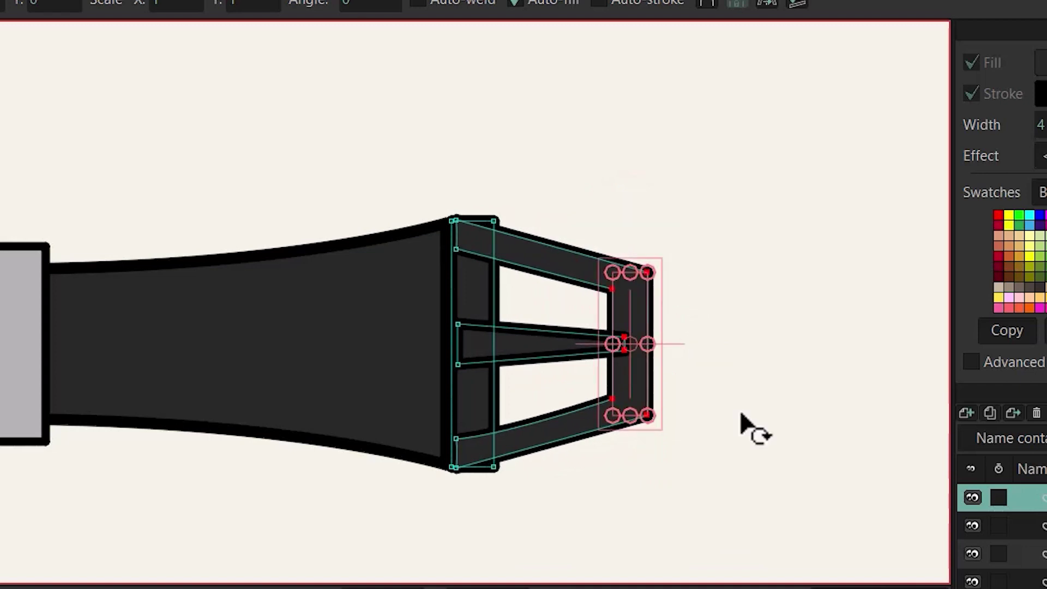
mouse_move(522, 502)
left_mouse_down()
mouse_move(467, 404)
mouse_move(475, 224)
mouse_move(560, 378)
left_mouse_up()
left_click_drag(475, 512, 479, 507)
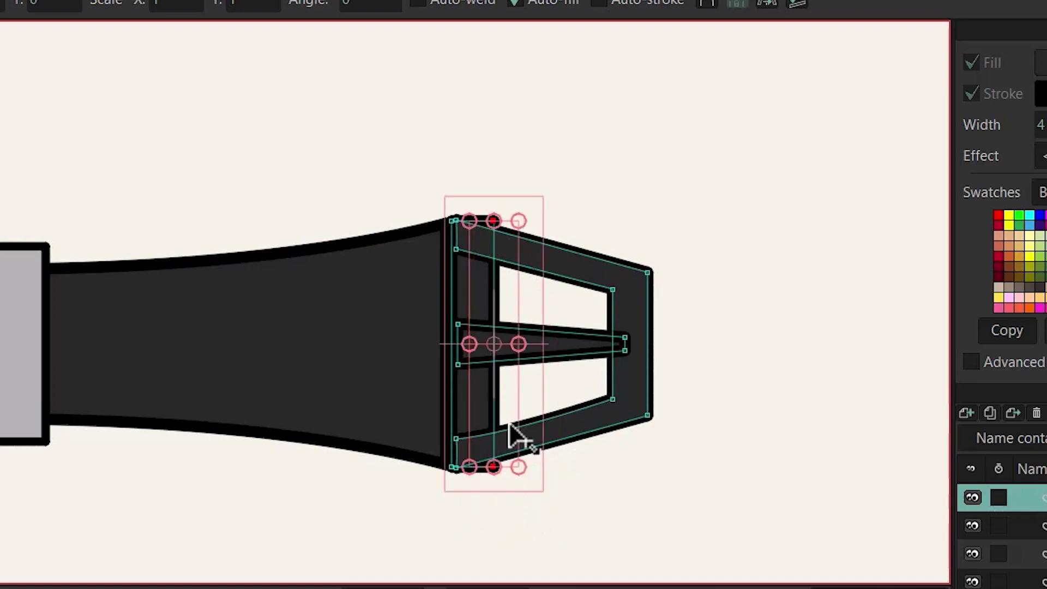
left_click(493, 223)
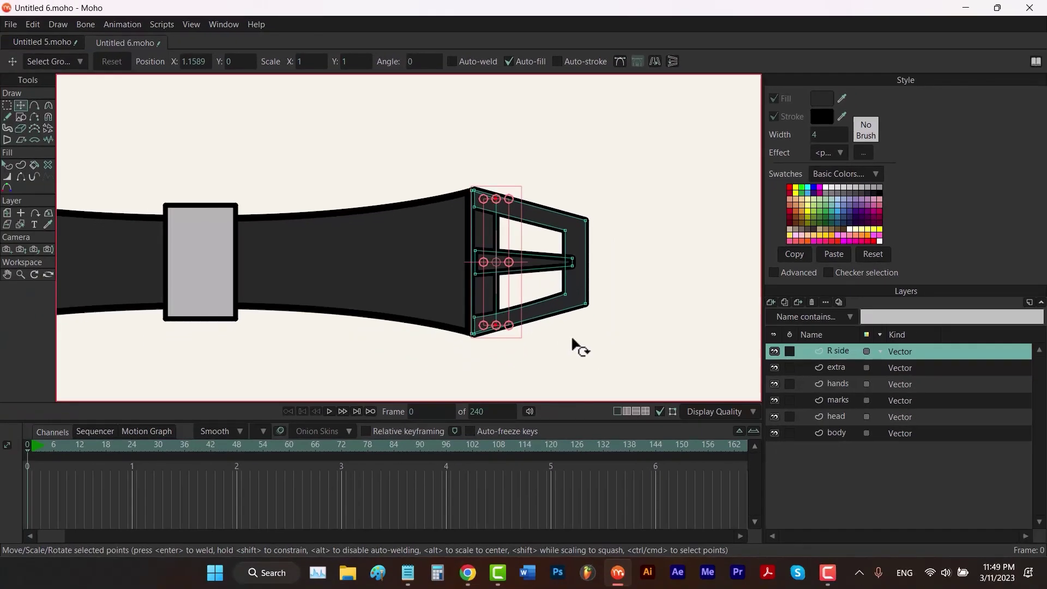
key("ctrl+r")
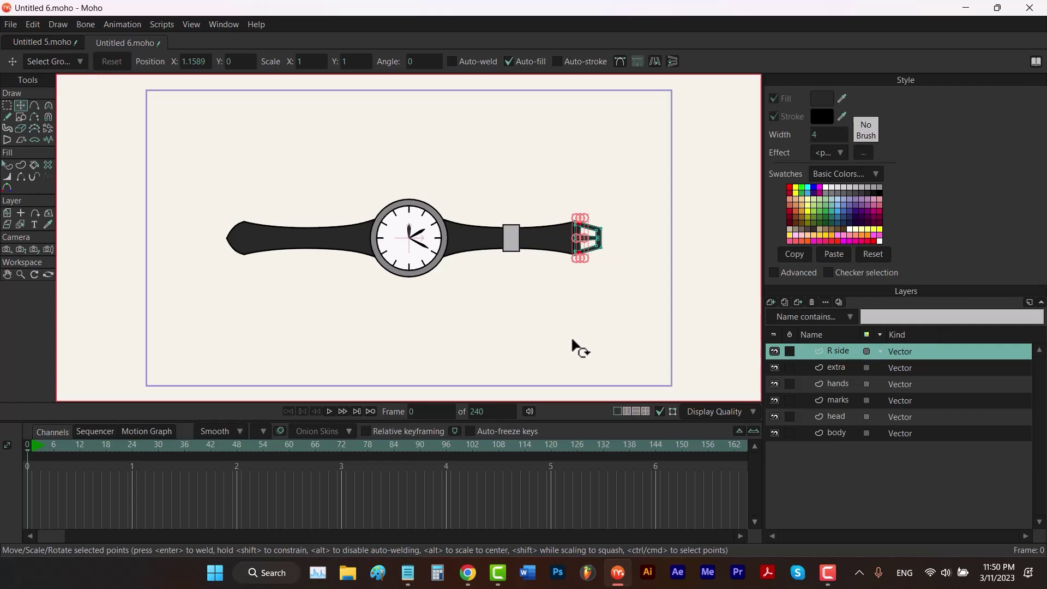
left_click(572, 341)
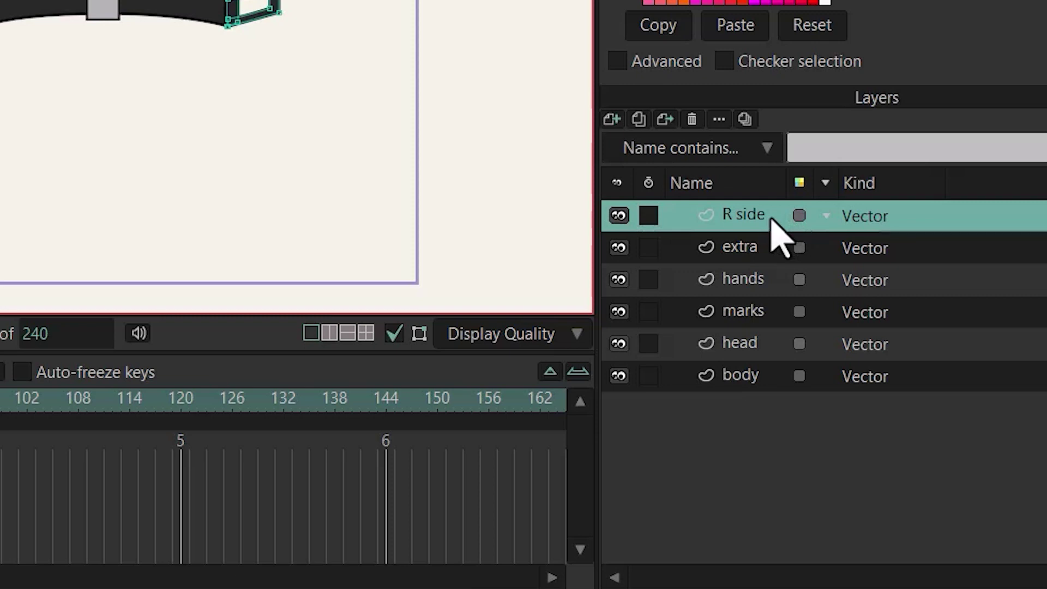
Step: Group all layers from "R side" to "body" and name the group "watch"
left_click(745, 374, "shift")
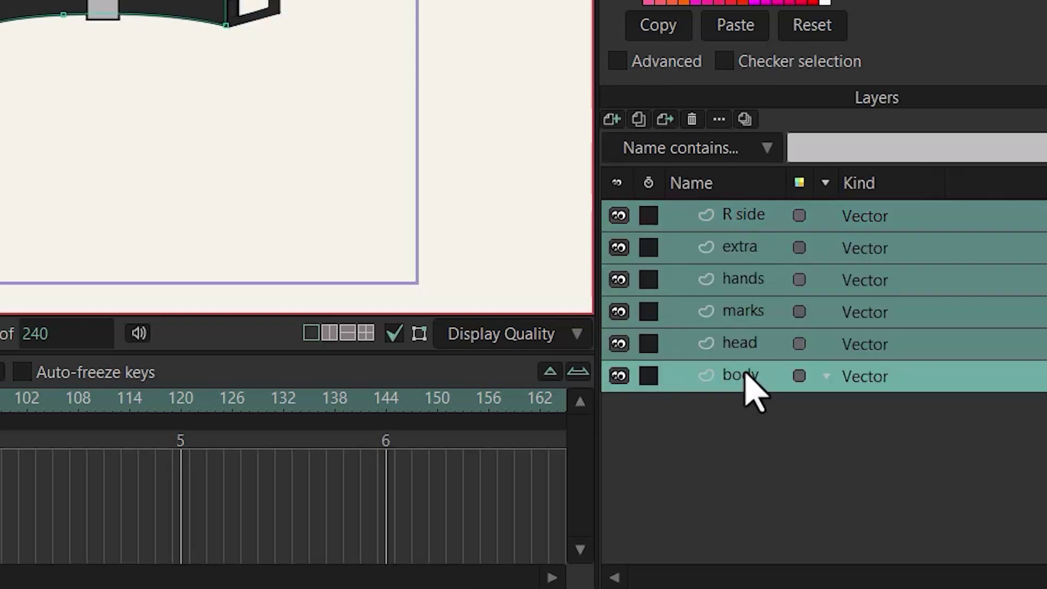
right_click(748, 382)
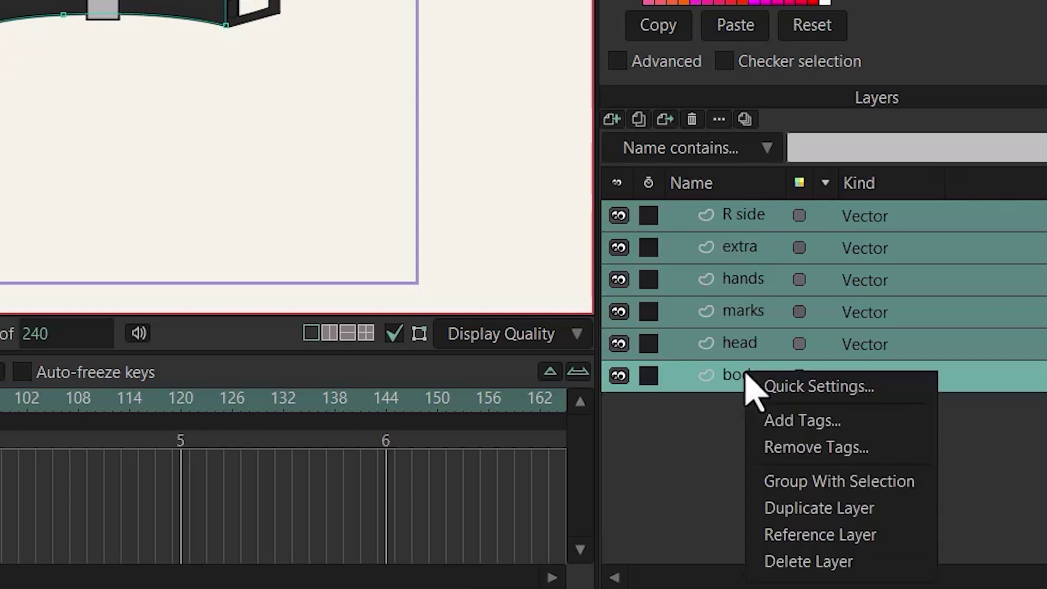
left_click(829, 480)
key("BackSpace")
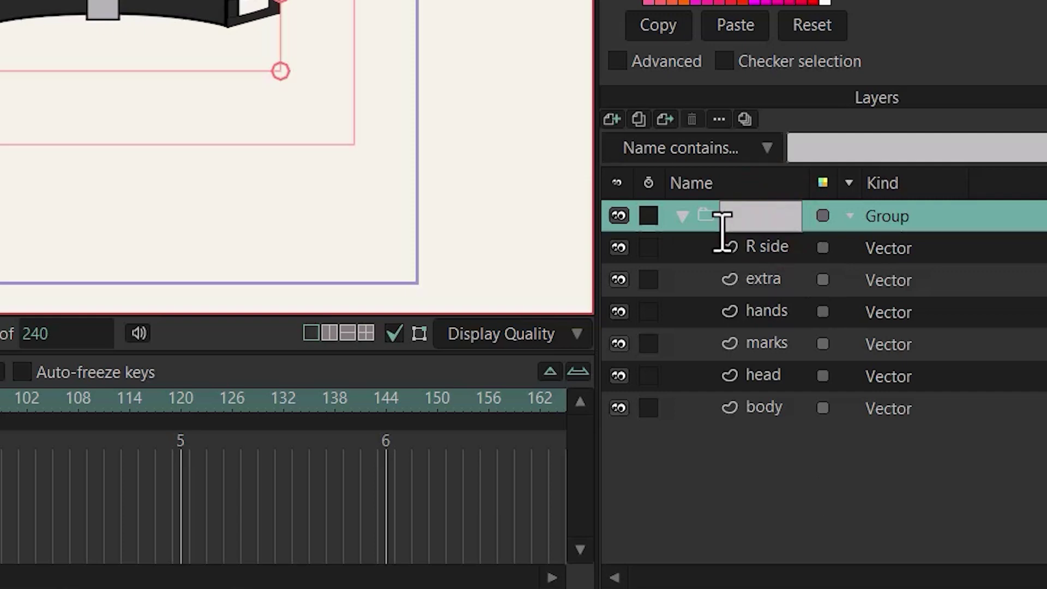
type("wat")
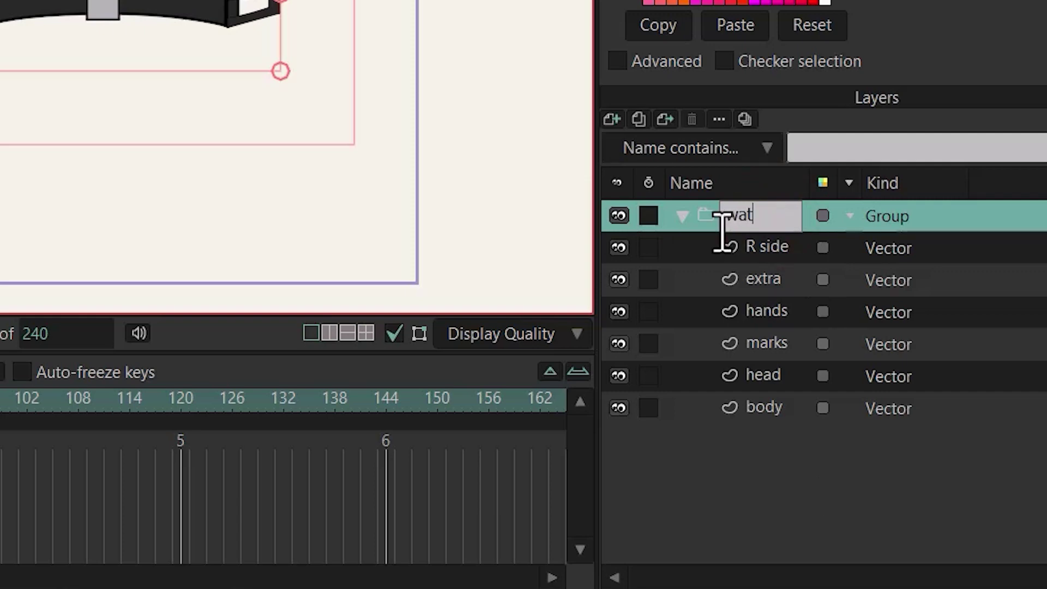
type("ch")
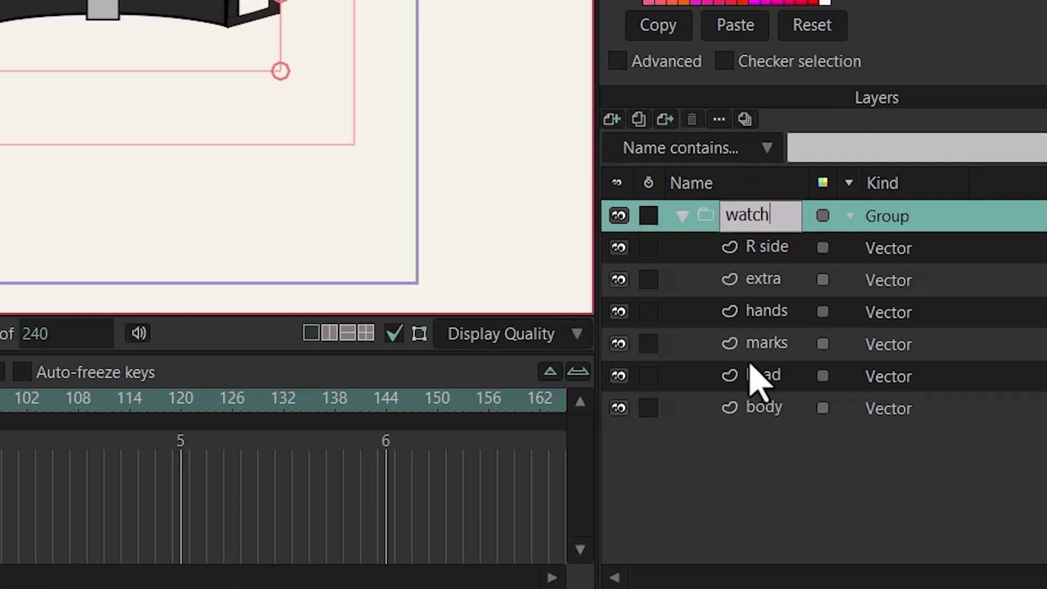
Step: Lower the prong shape on the "R side" layer in the stacking order so it sits behind the buckle frame and bar
left_click(766, 246)
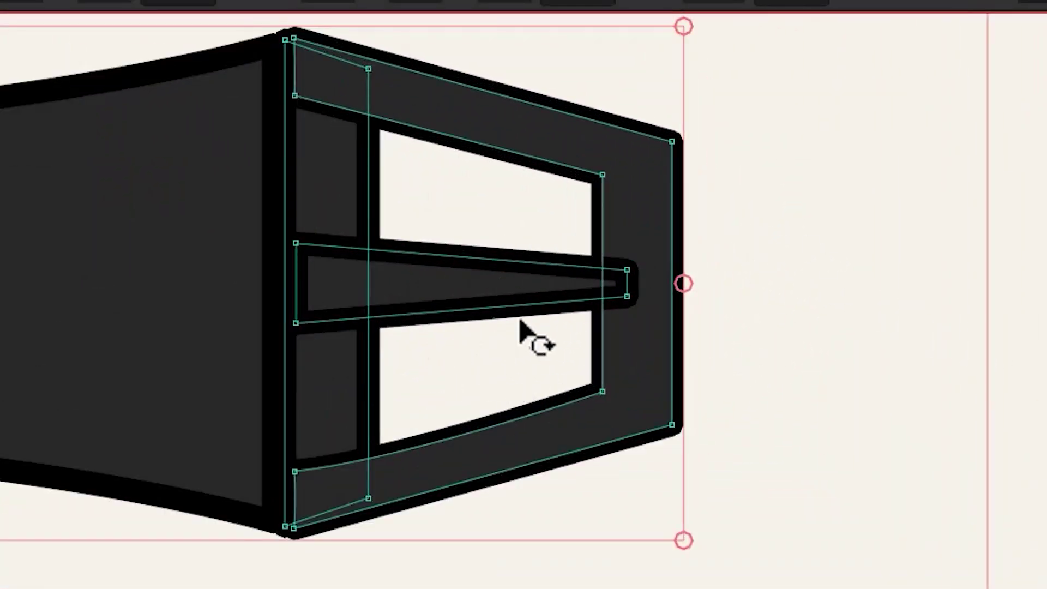
key("Escape")
left_click(485, 297)
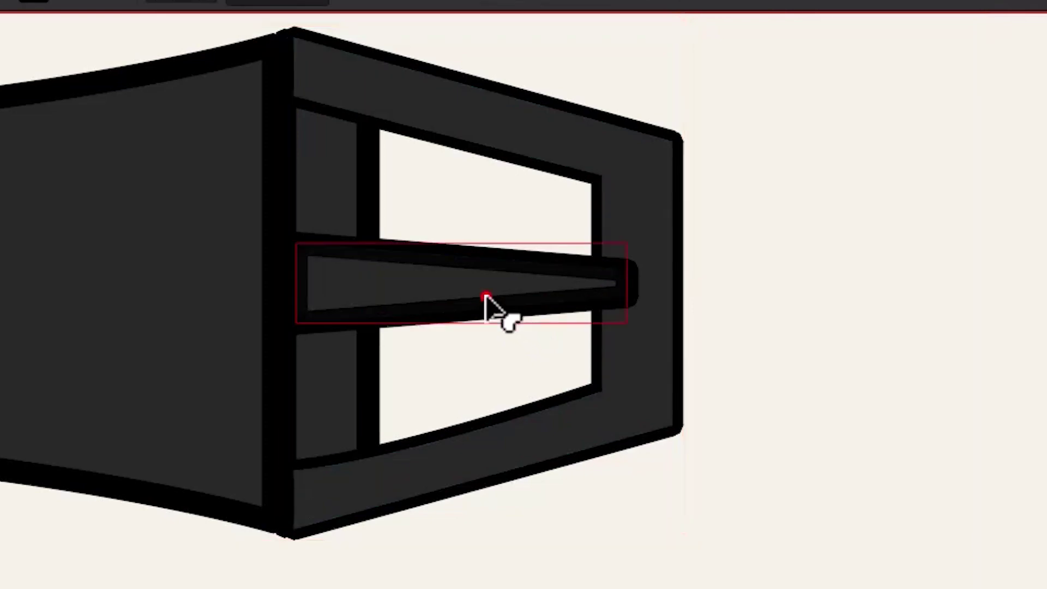
key("Down")
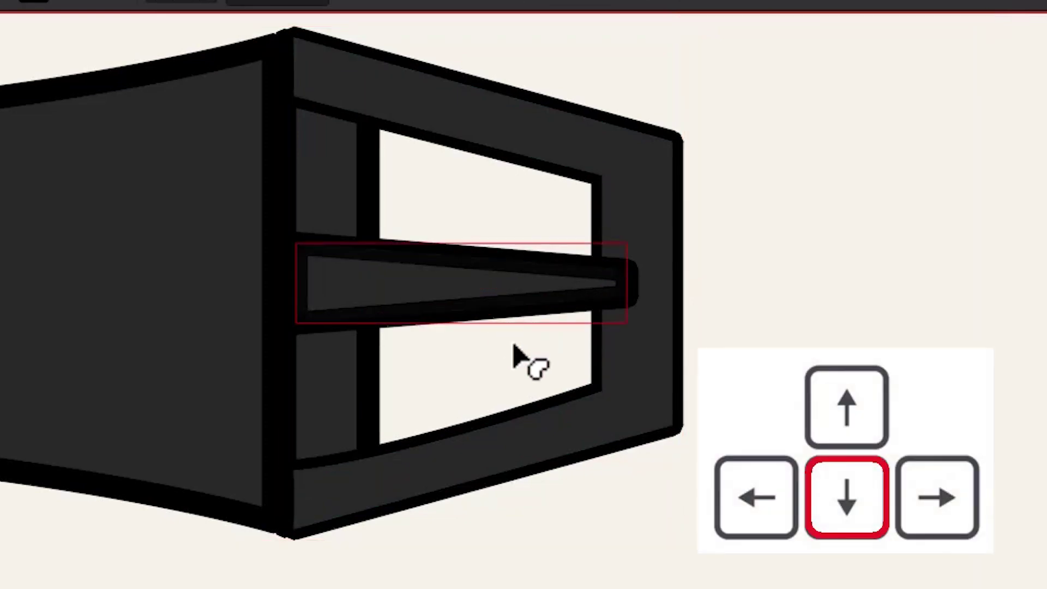
key("Down")
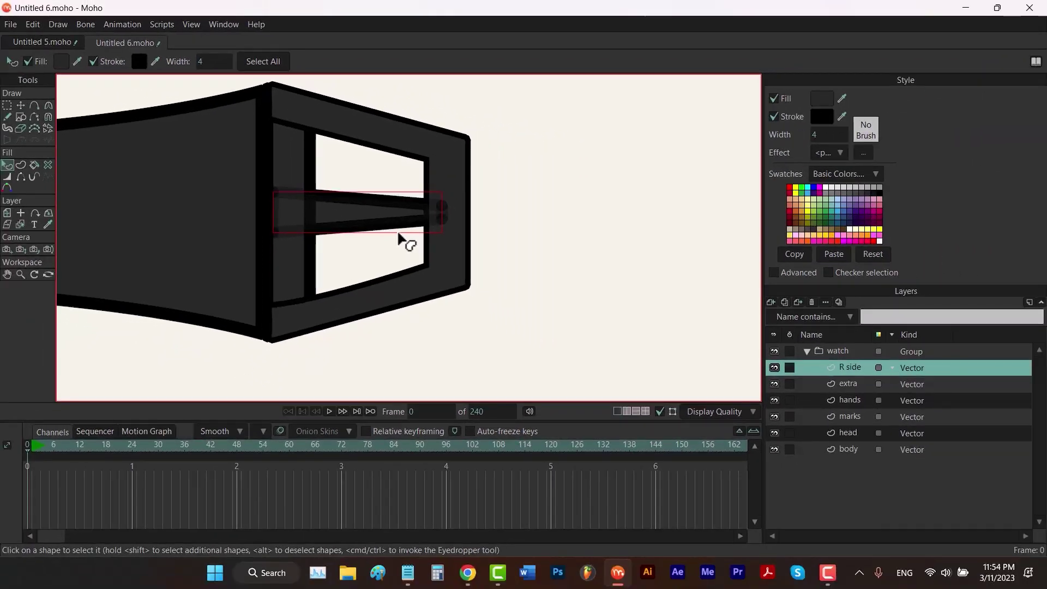
key("ctrl+r")
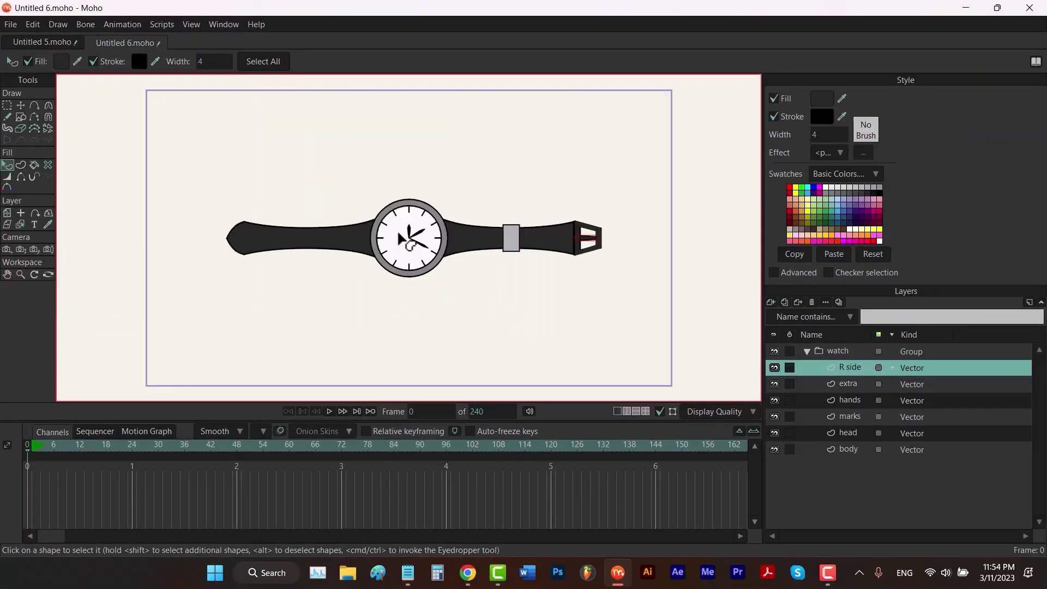